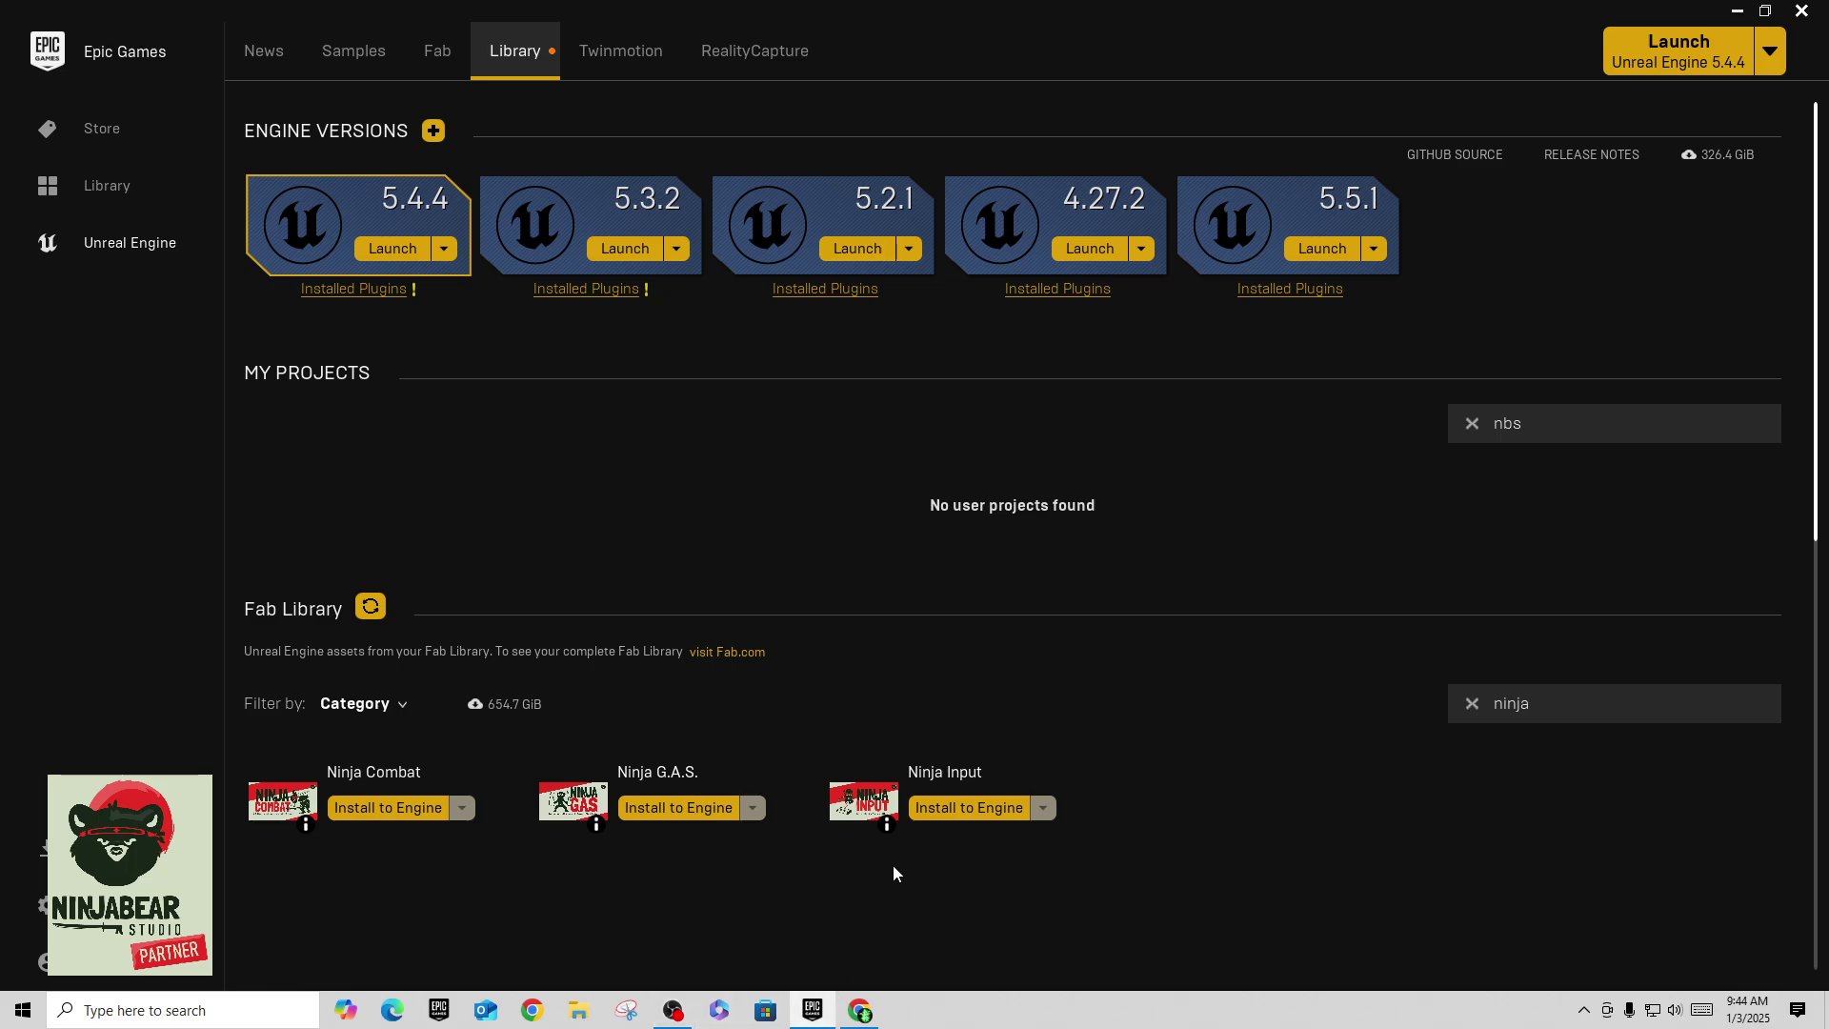
Step: Bring the Ninja Input Fab page in Chrome to the front
left_click(860, 1010)
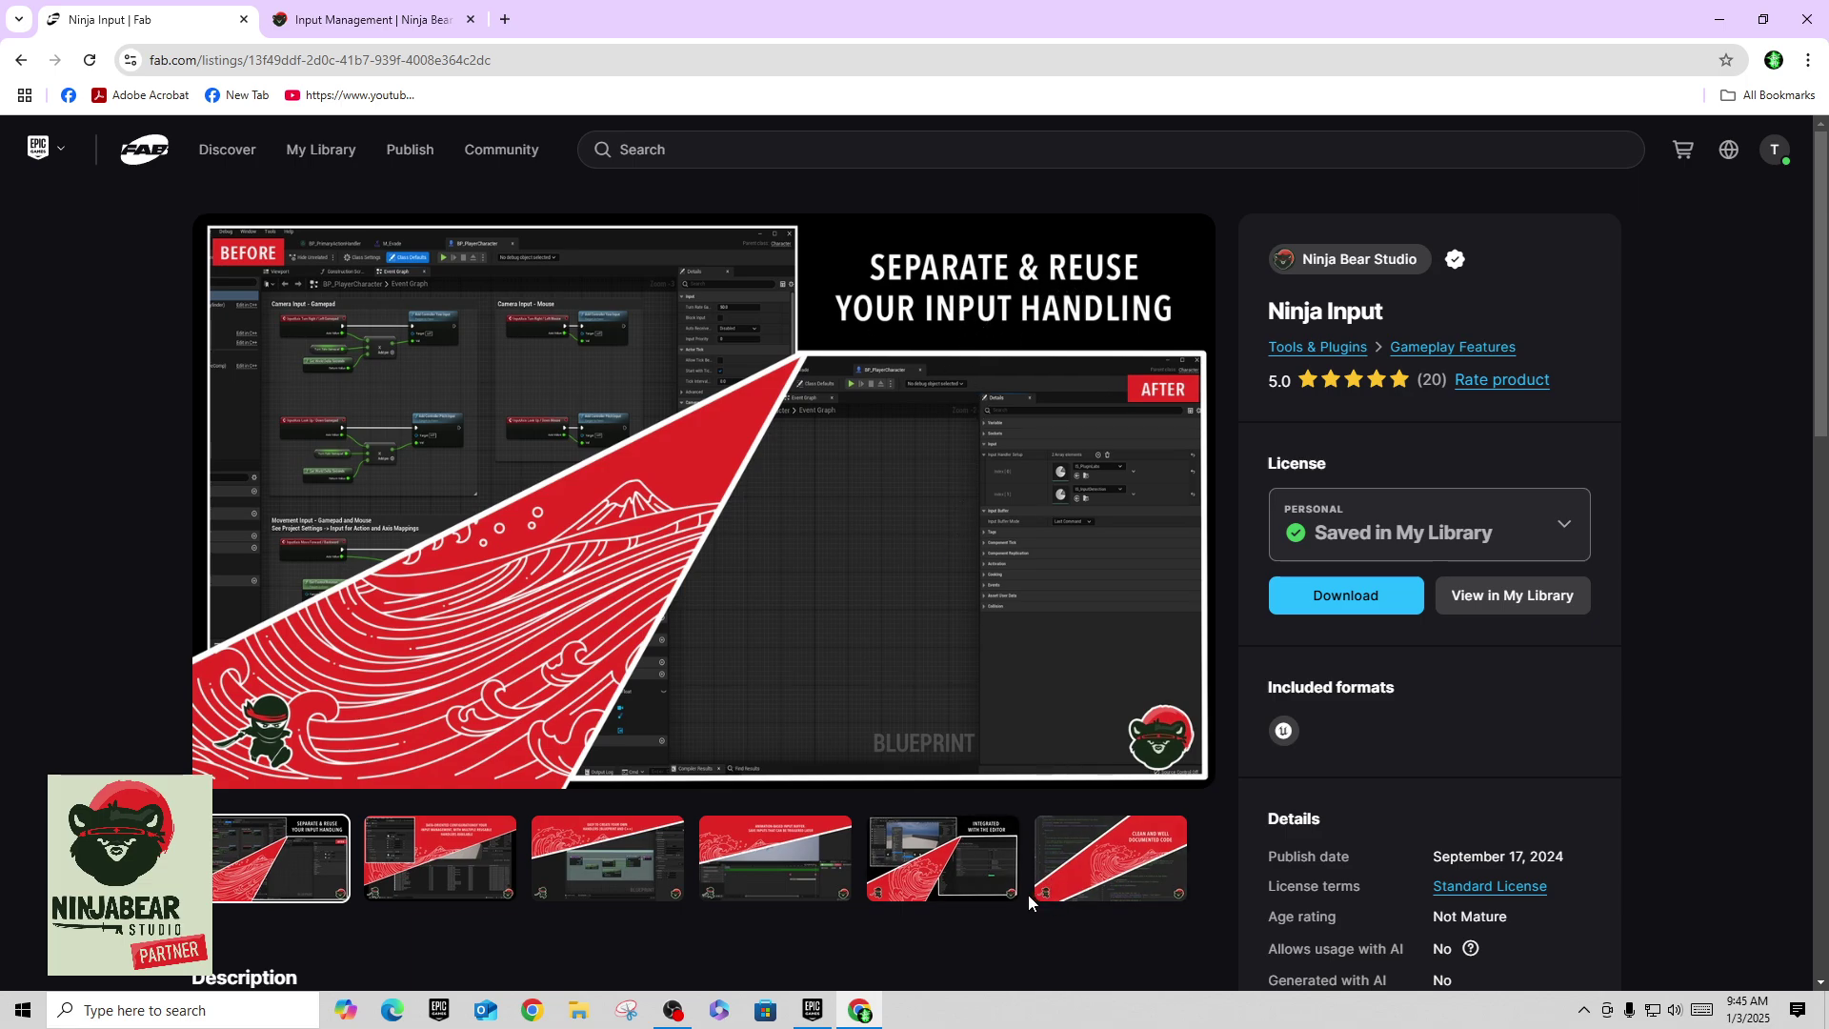
Step: Read the Ninja Input description on Fab, then return to the launcher's Unreal Engine library
scroll(938, 884, "down", 2)
scroll(938, 884, "down", 2)
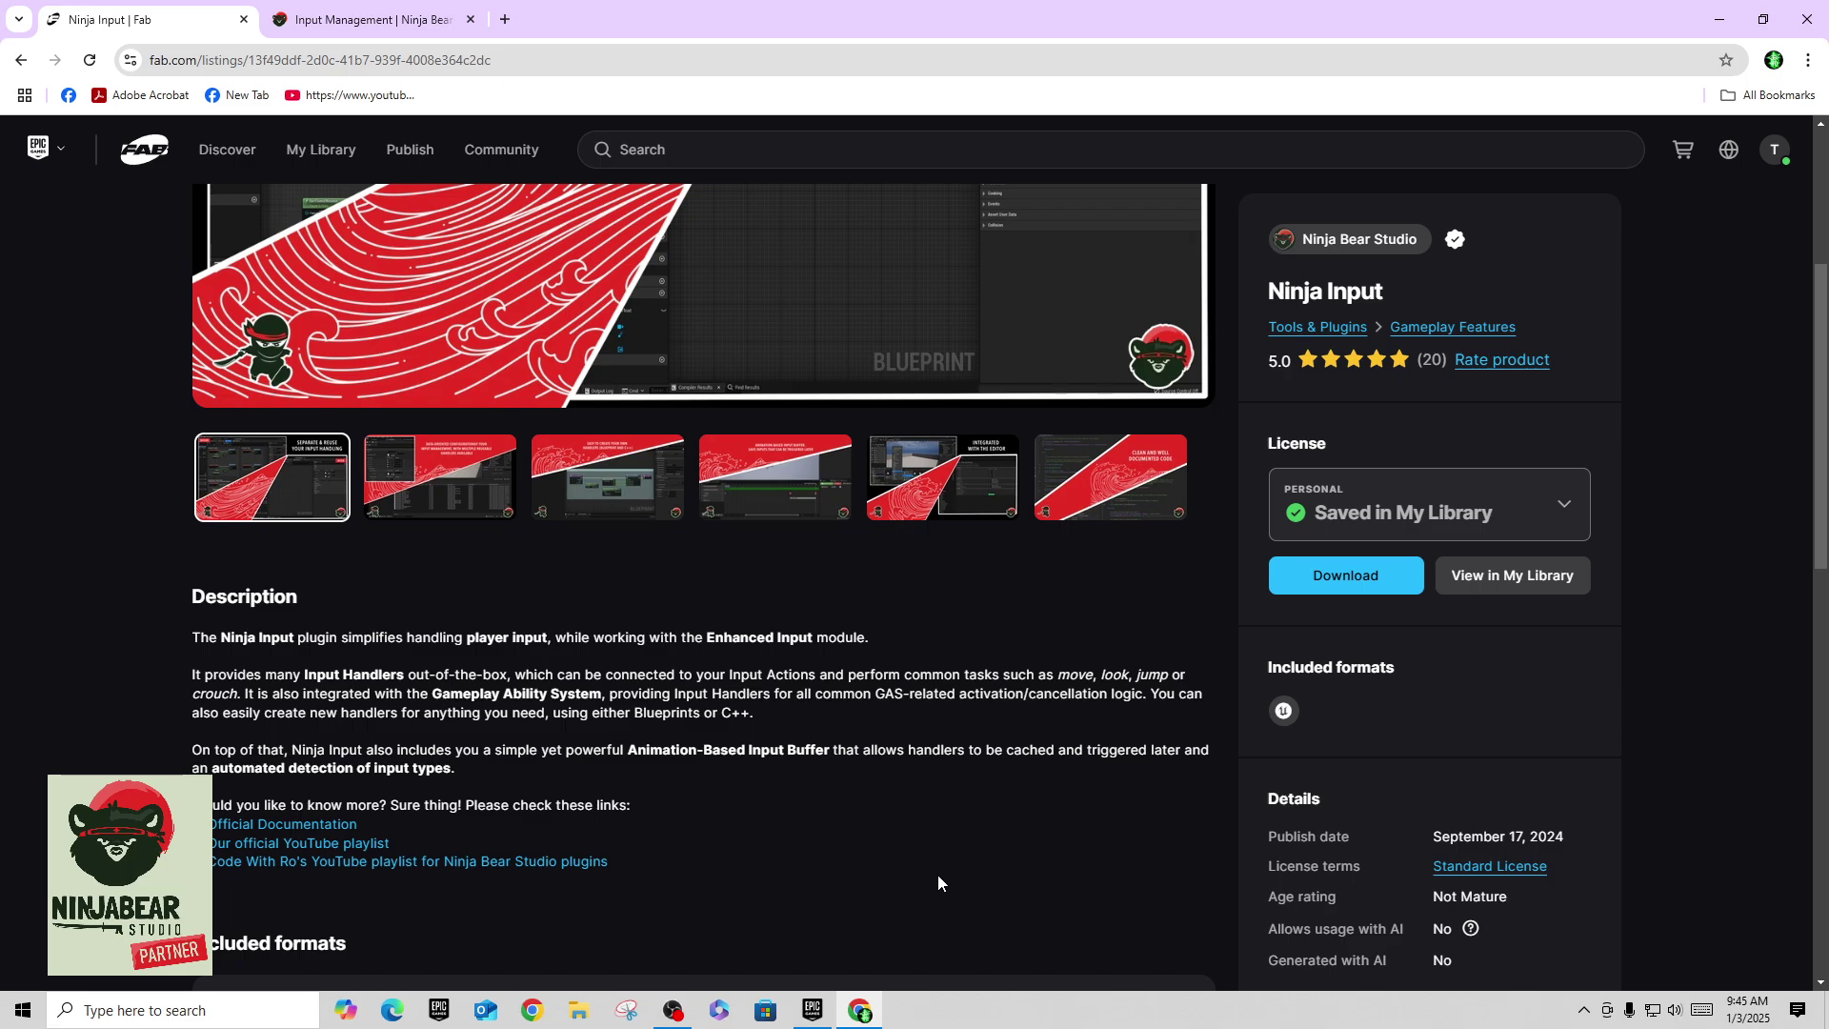
scroll(938, 883, "up", 2)
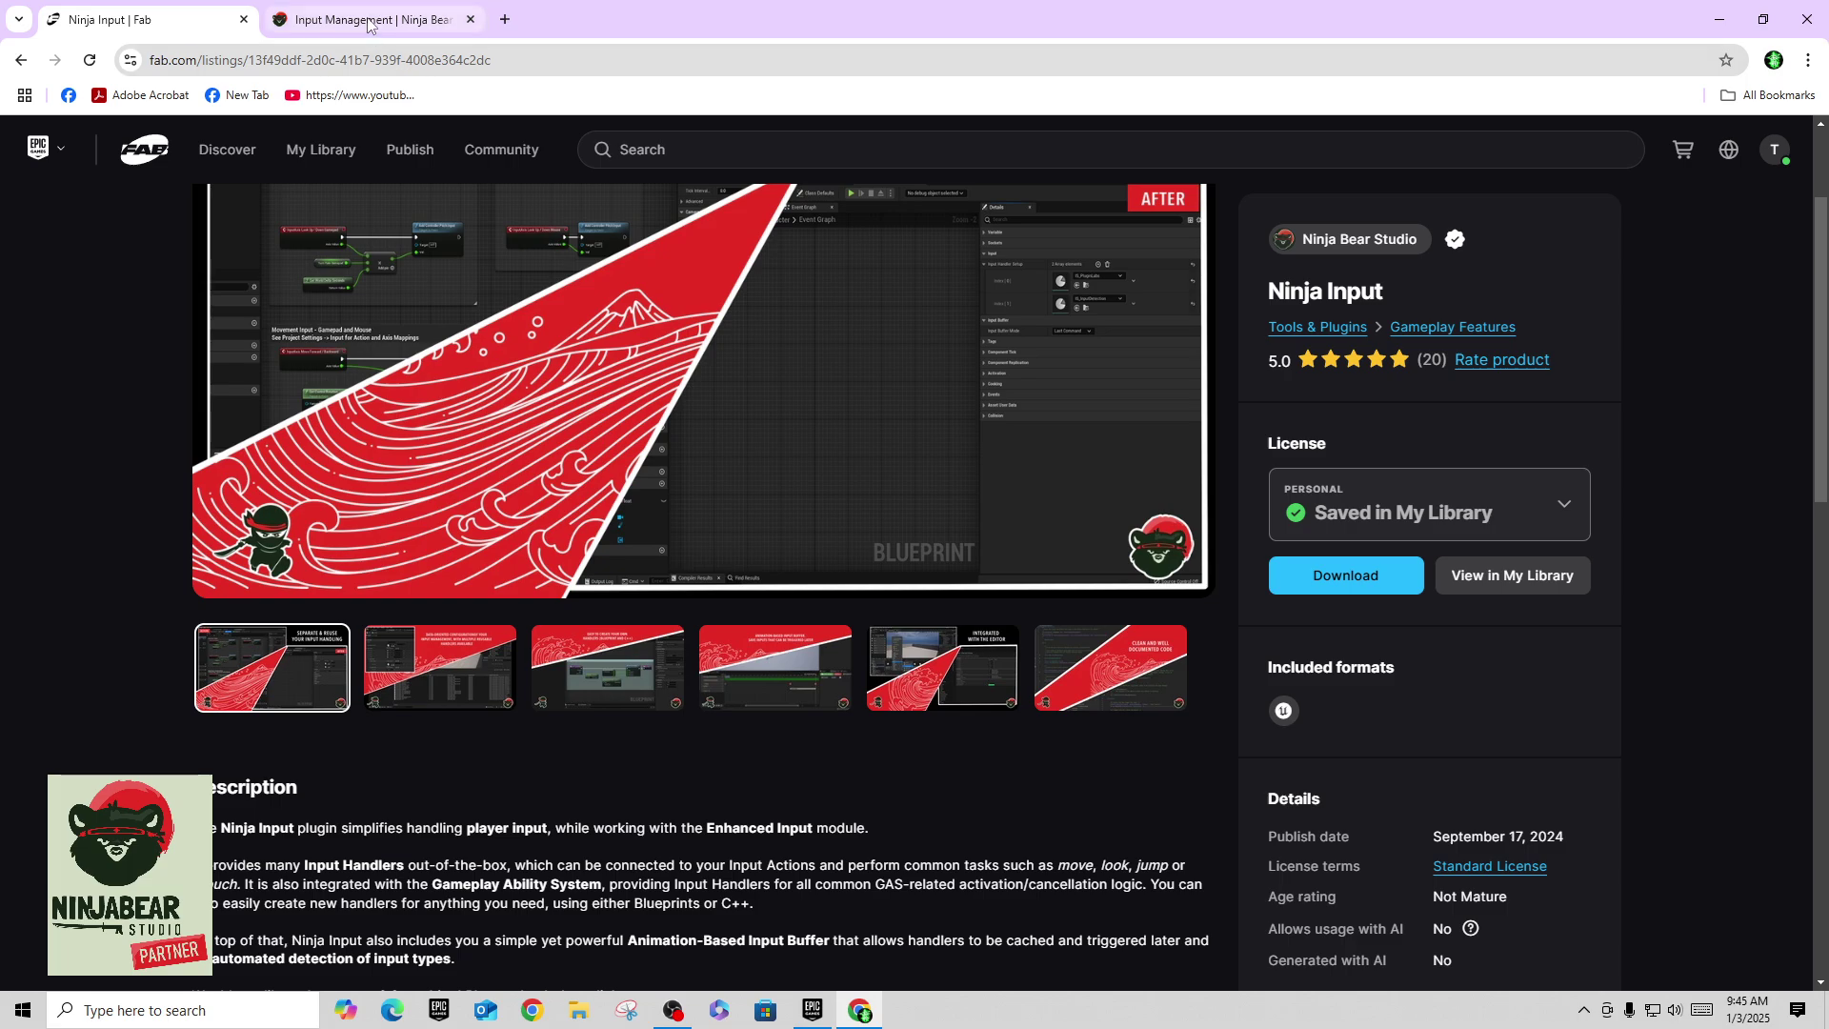
left_click(804, 1013)
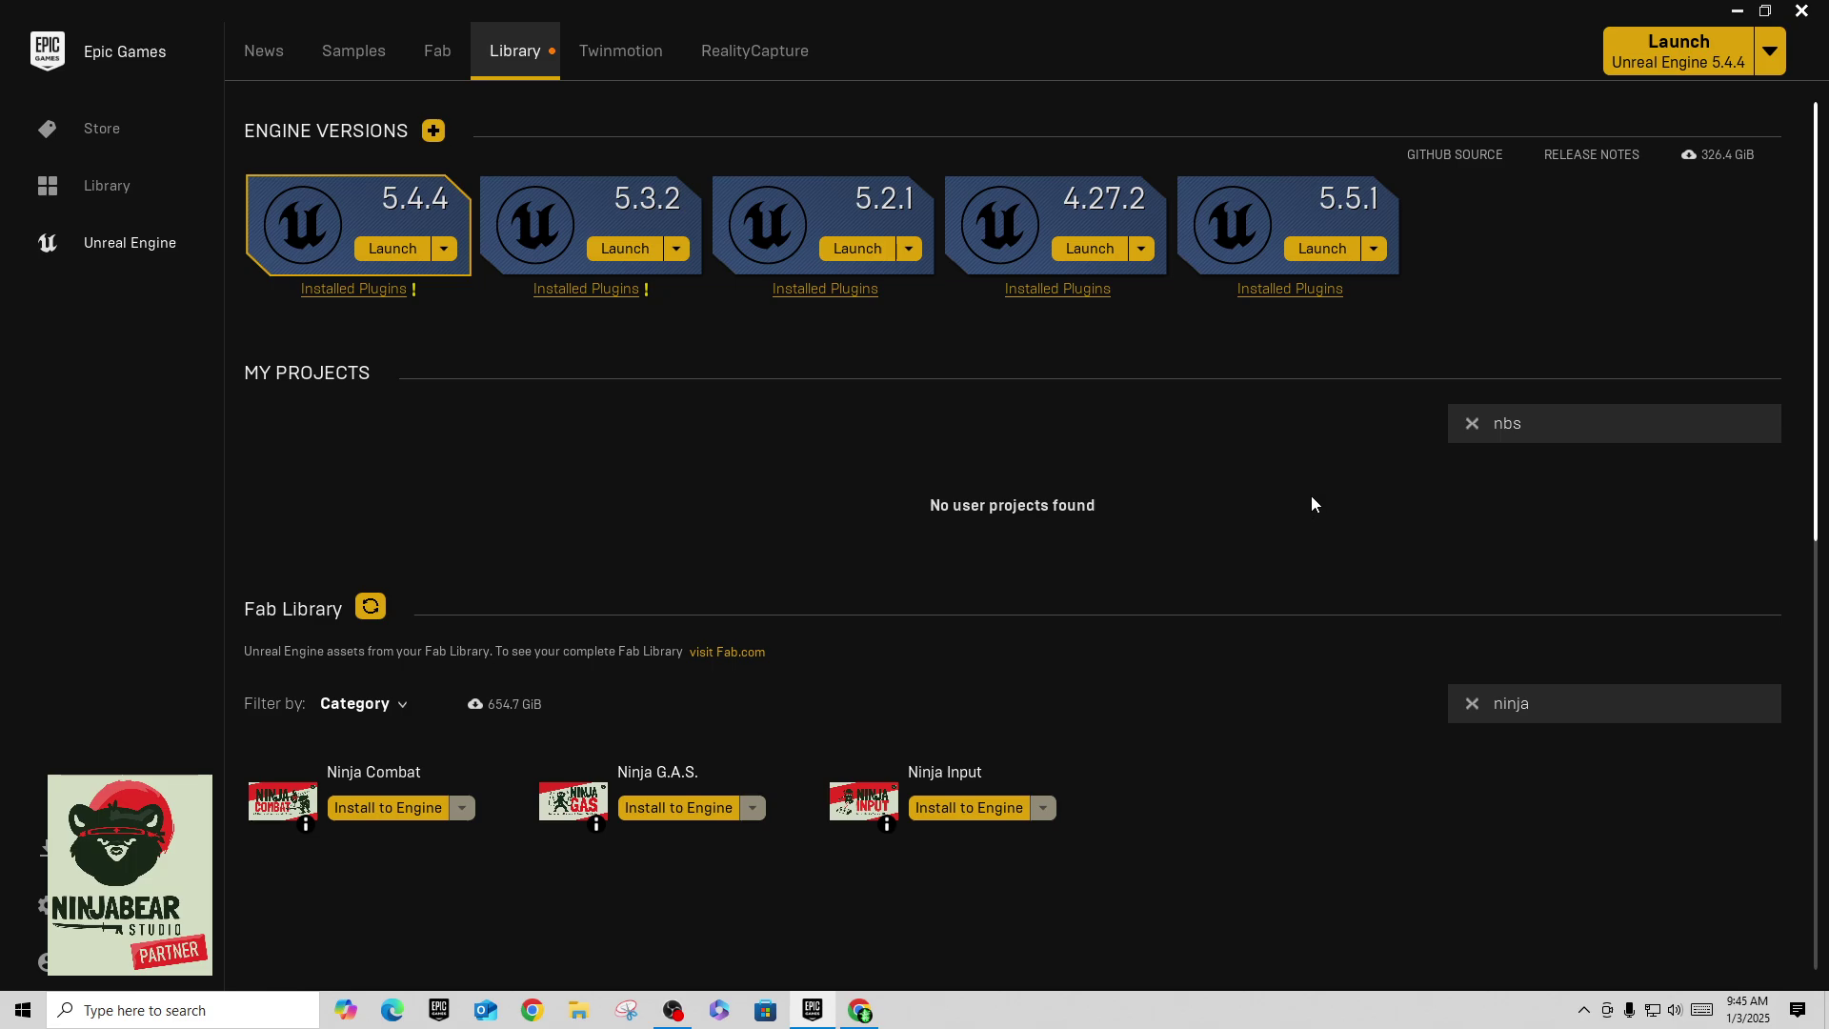
Step: Launch Unreal Engine 5.5.1 and minimize Chrome while the editor loads
left_click(1322, 249)
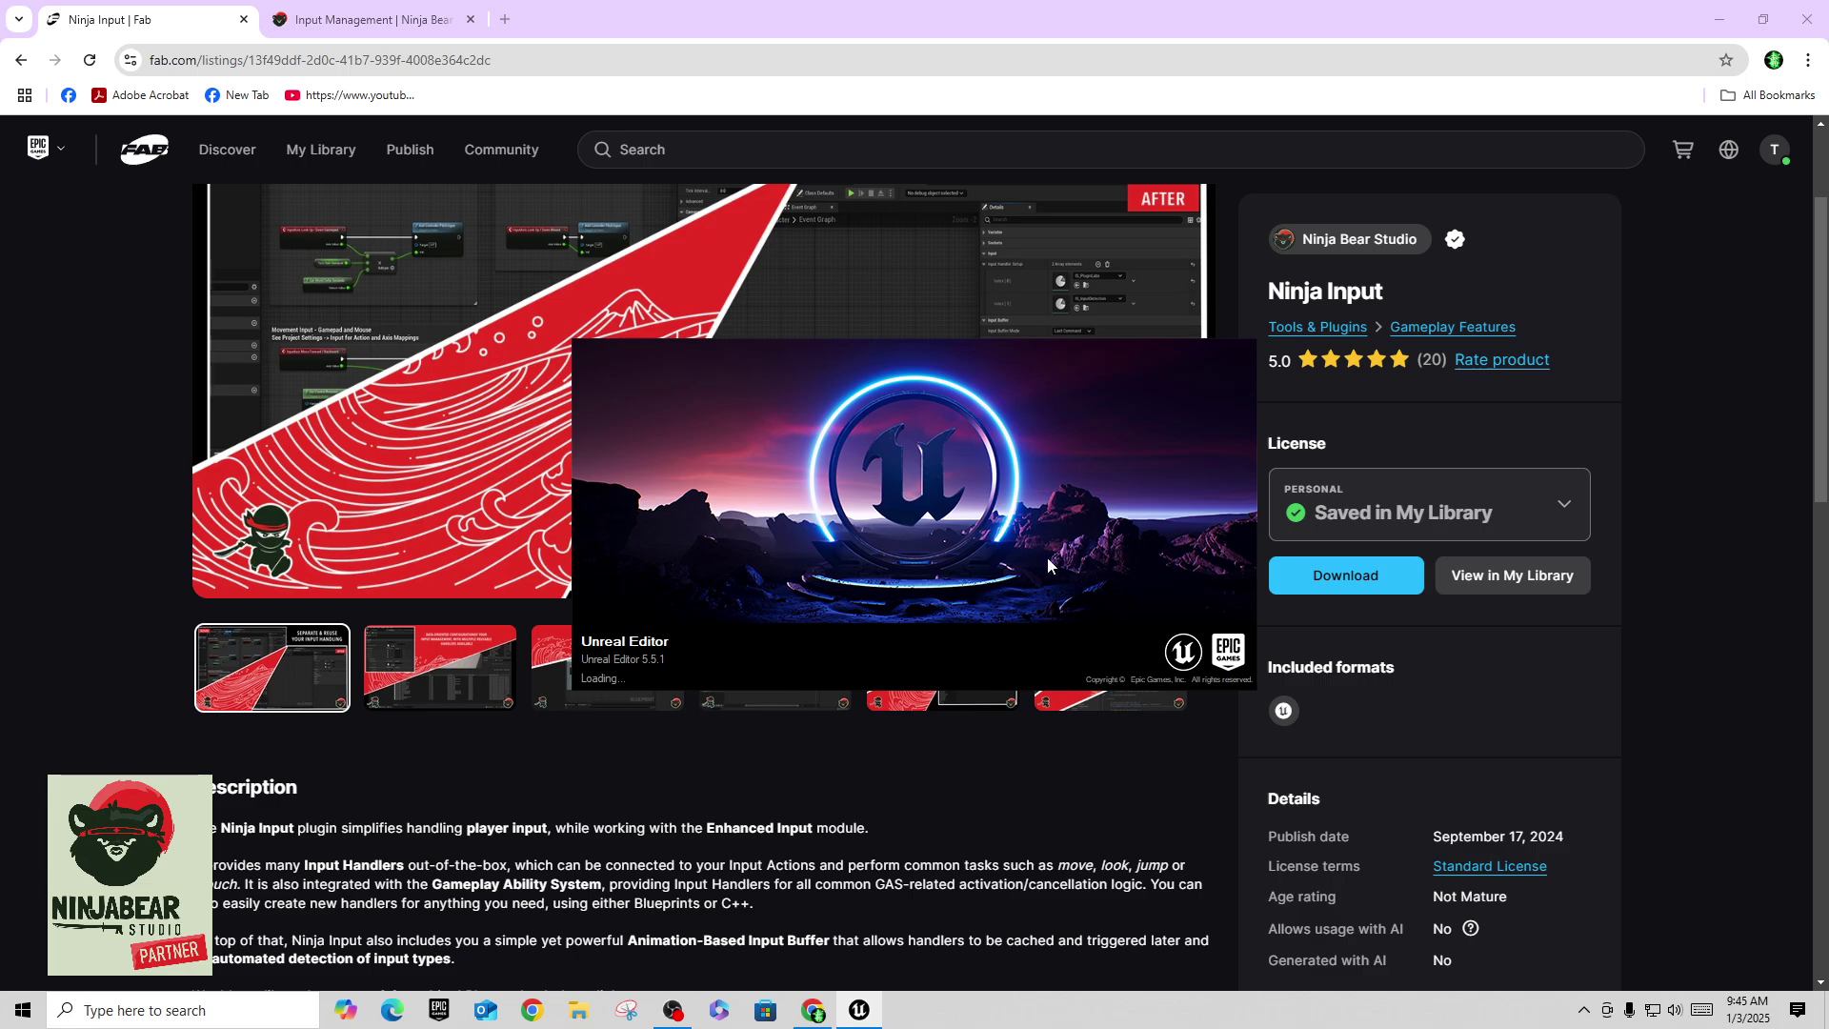
left_click(1718, 21)
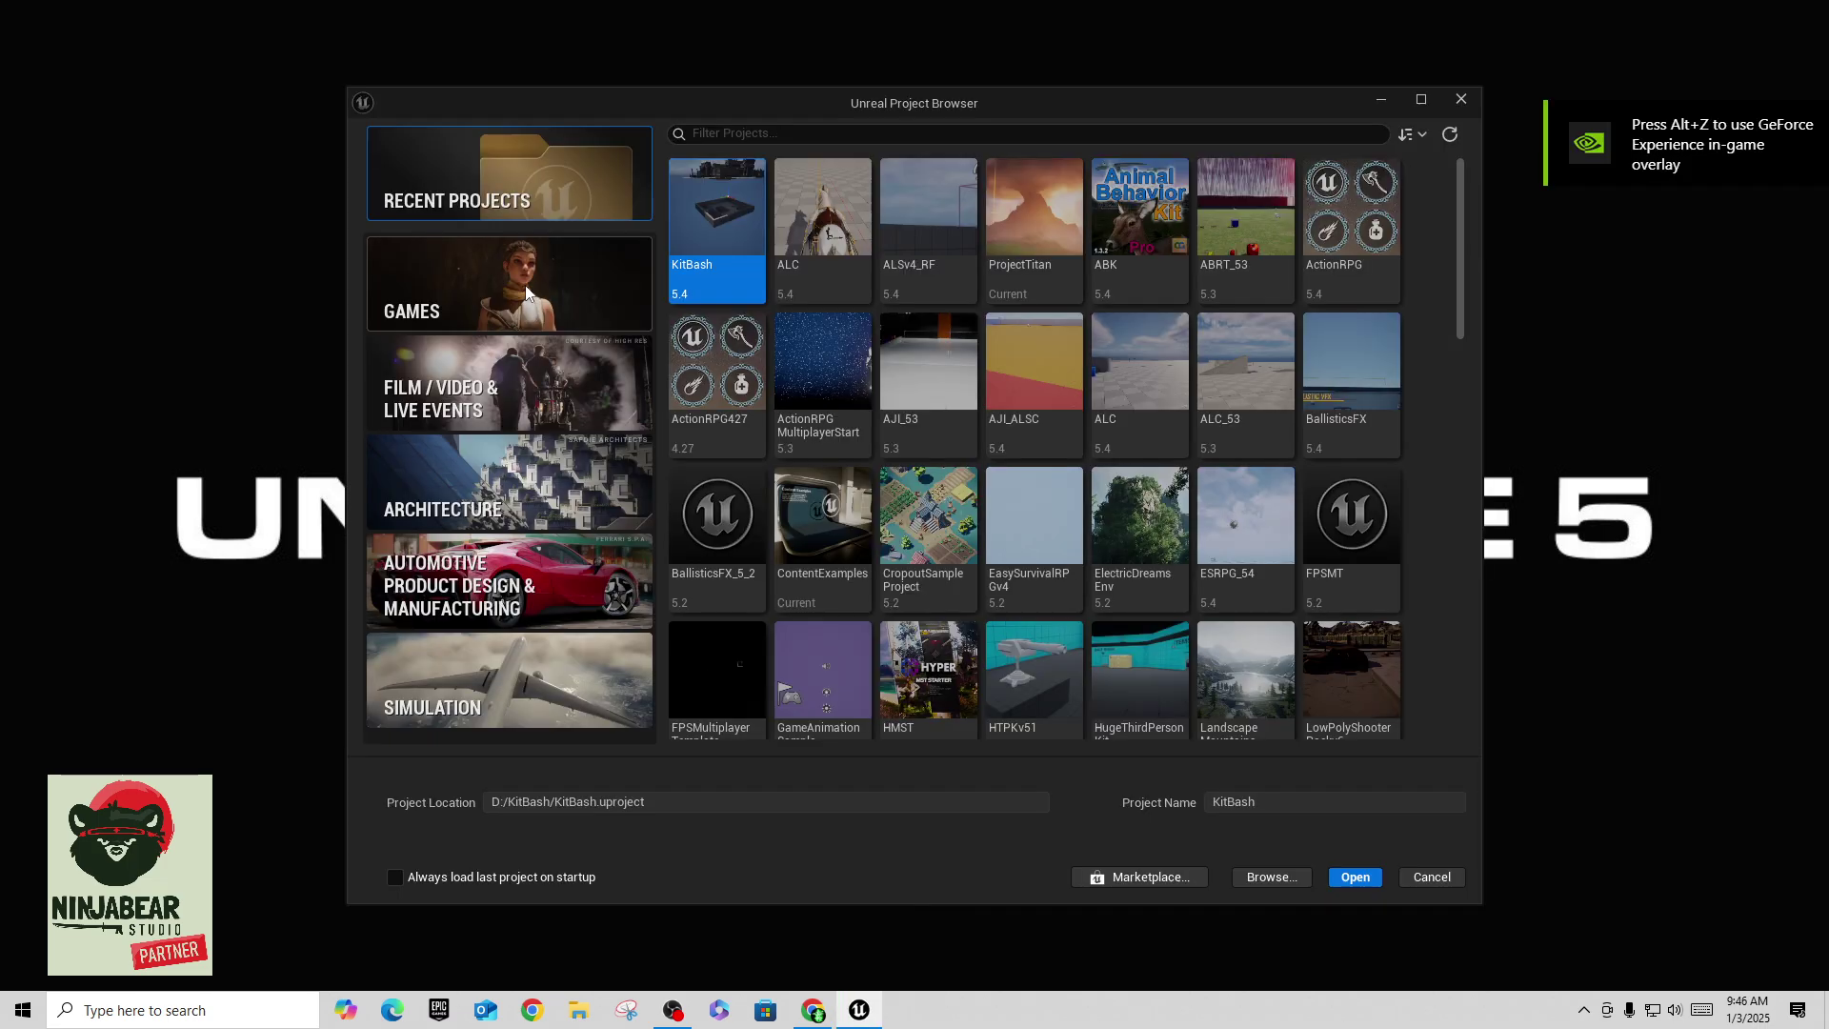
Step: Create a Games > Third Person project named NBS_Tutorials located at D:\
left_click(460, 291)
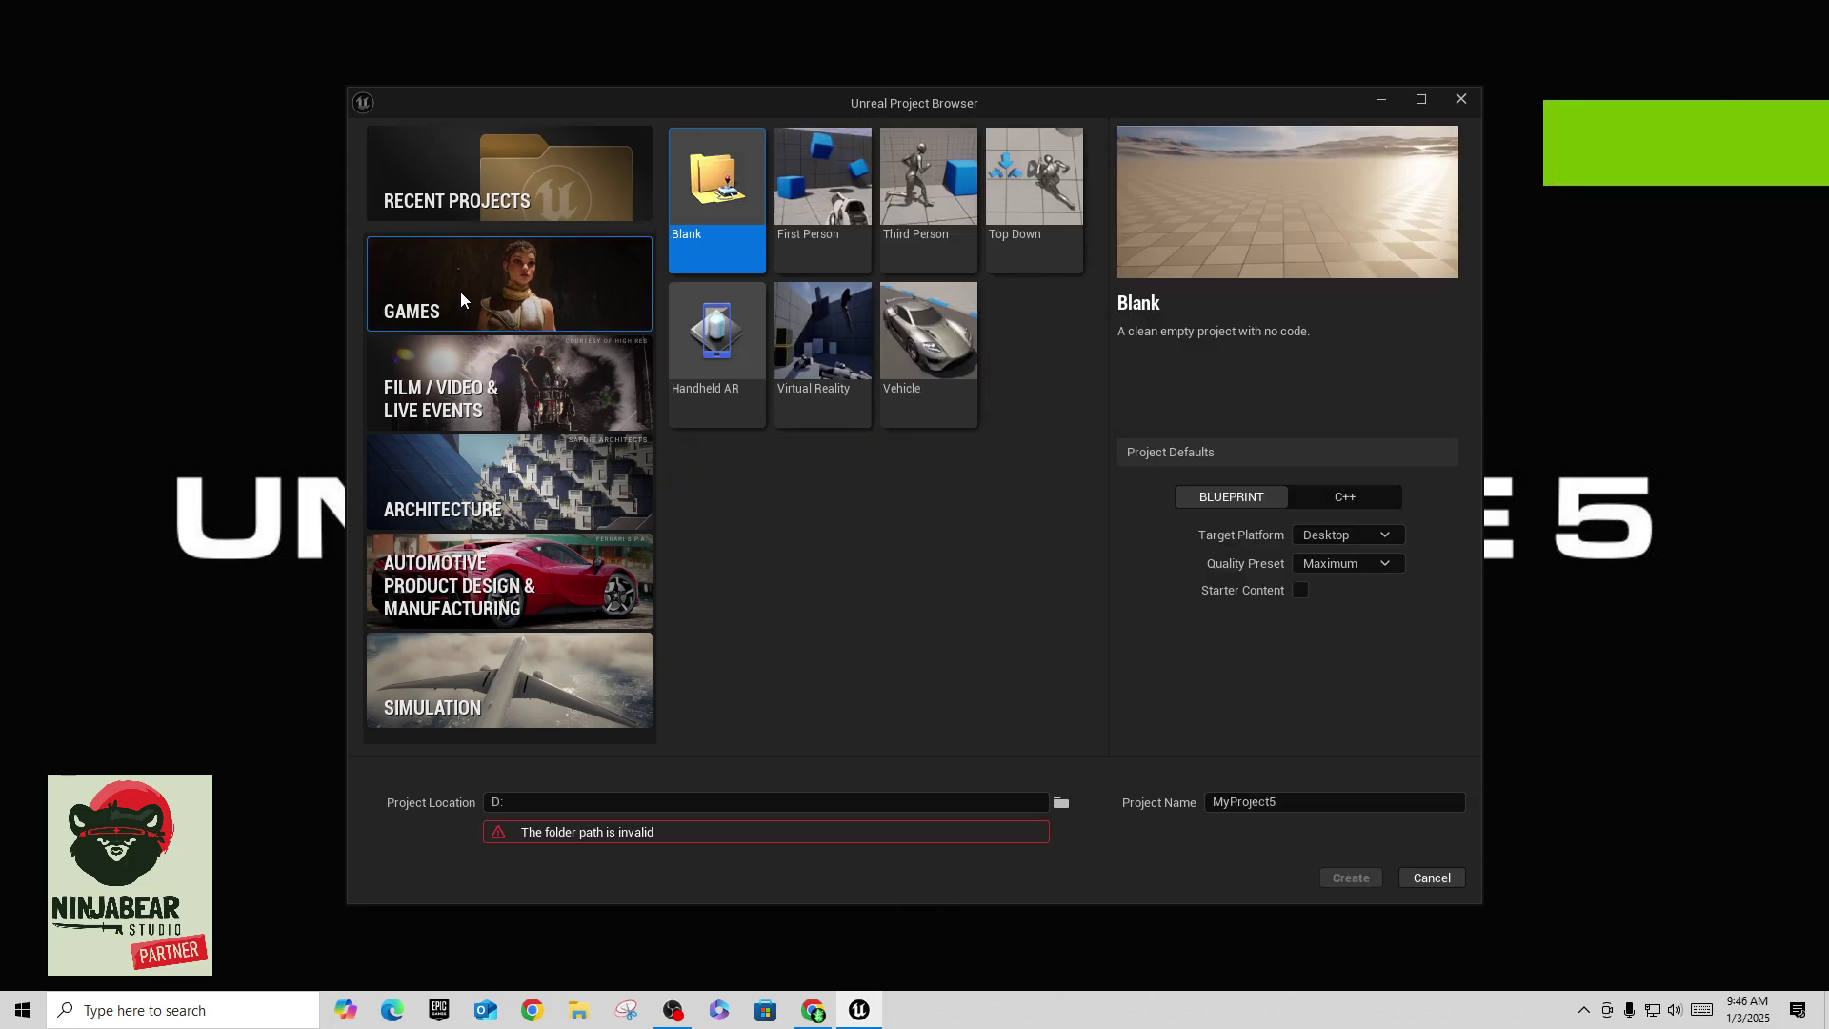
left_click(929, 189)
left_click(970, 803)
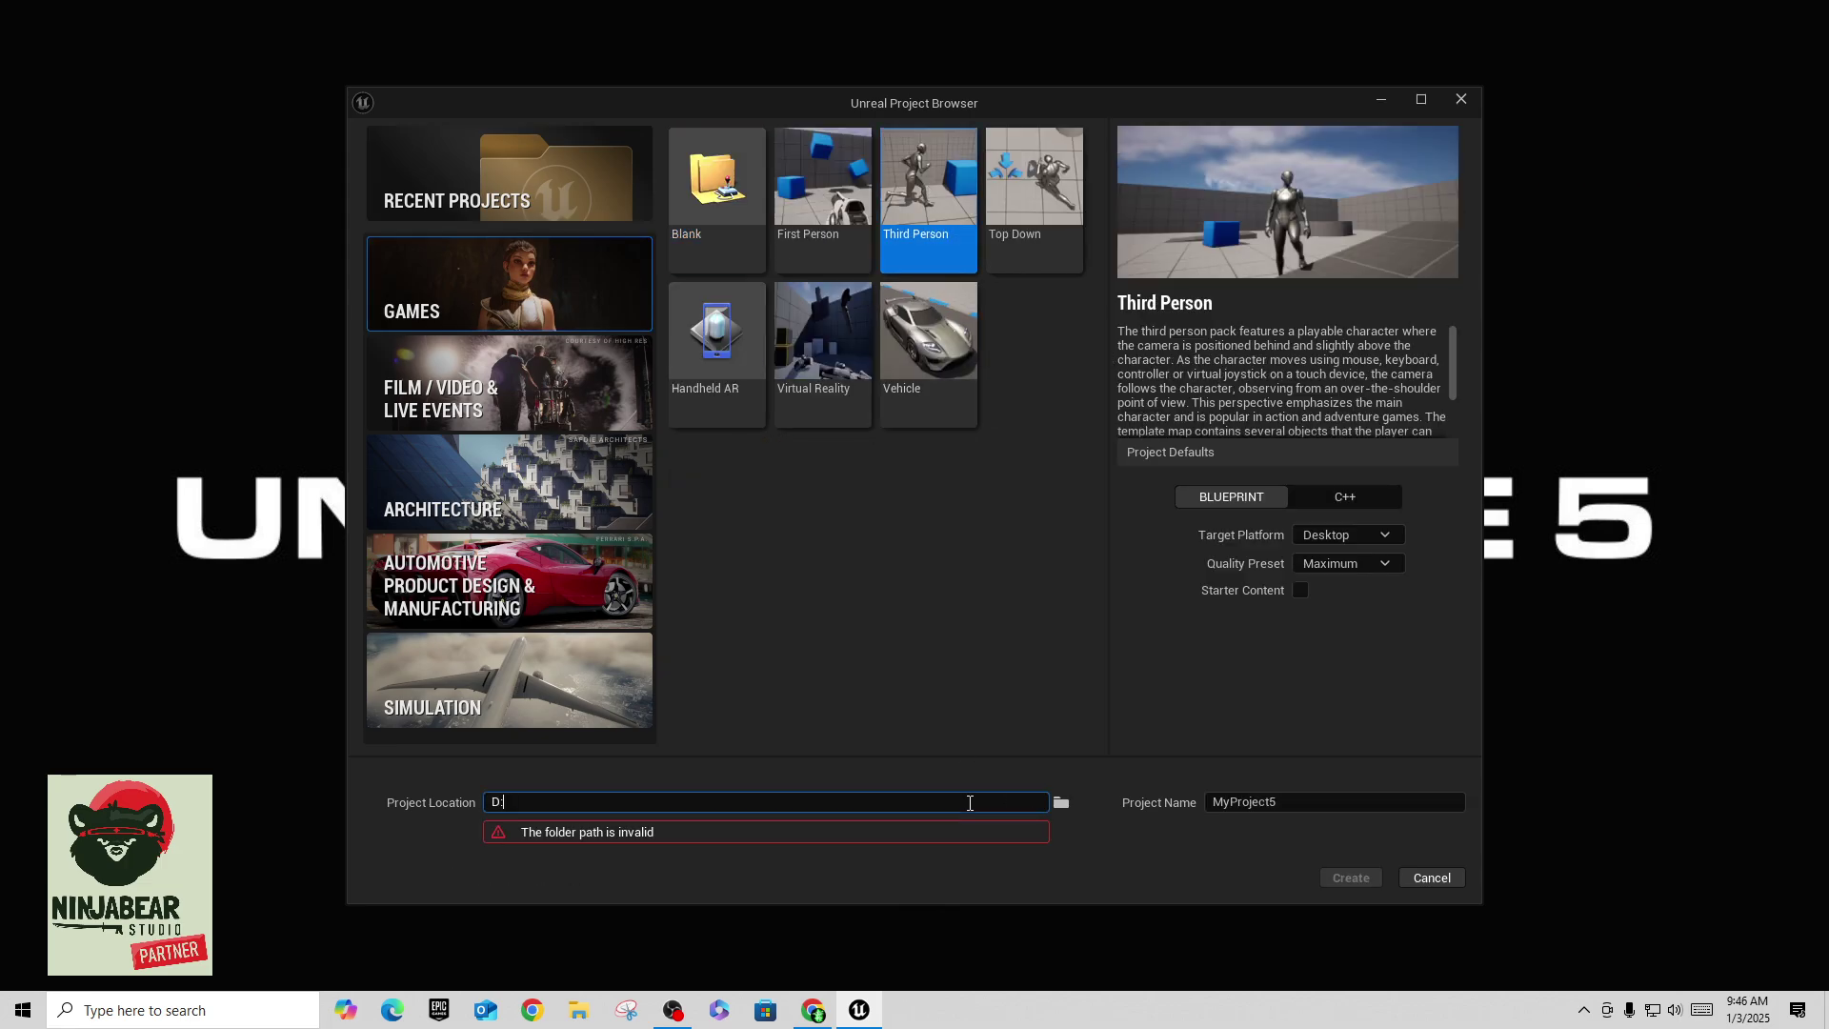
type("\\")
key("Tab")
type("NBS")
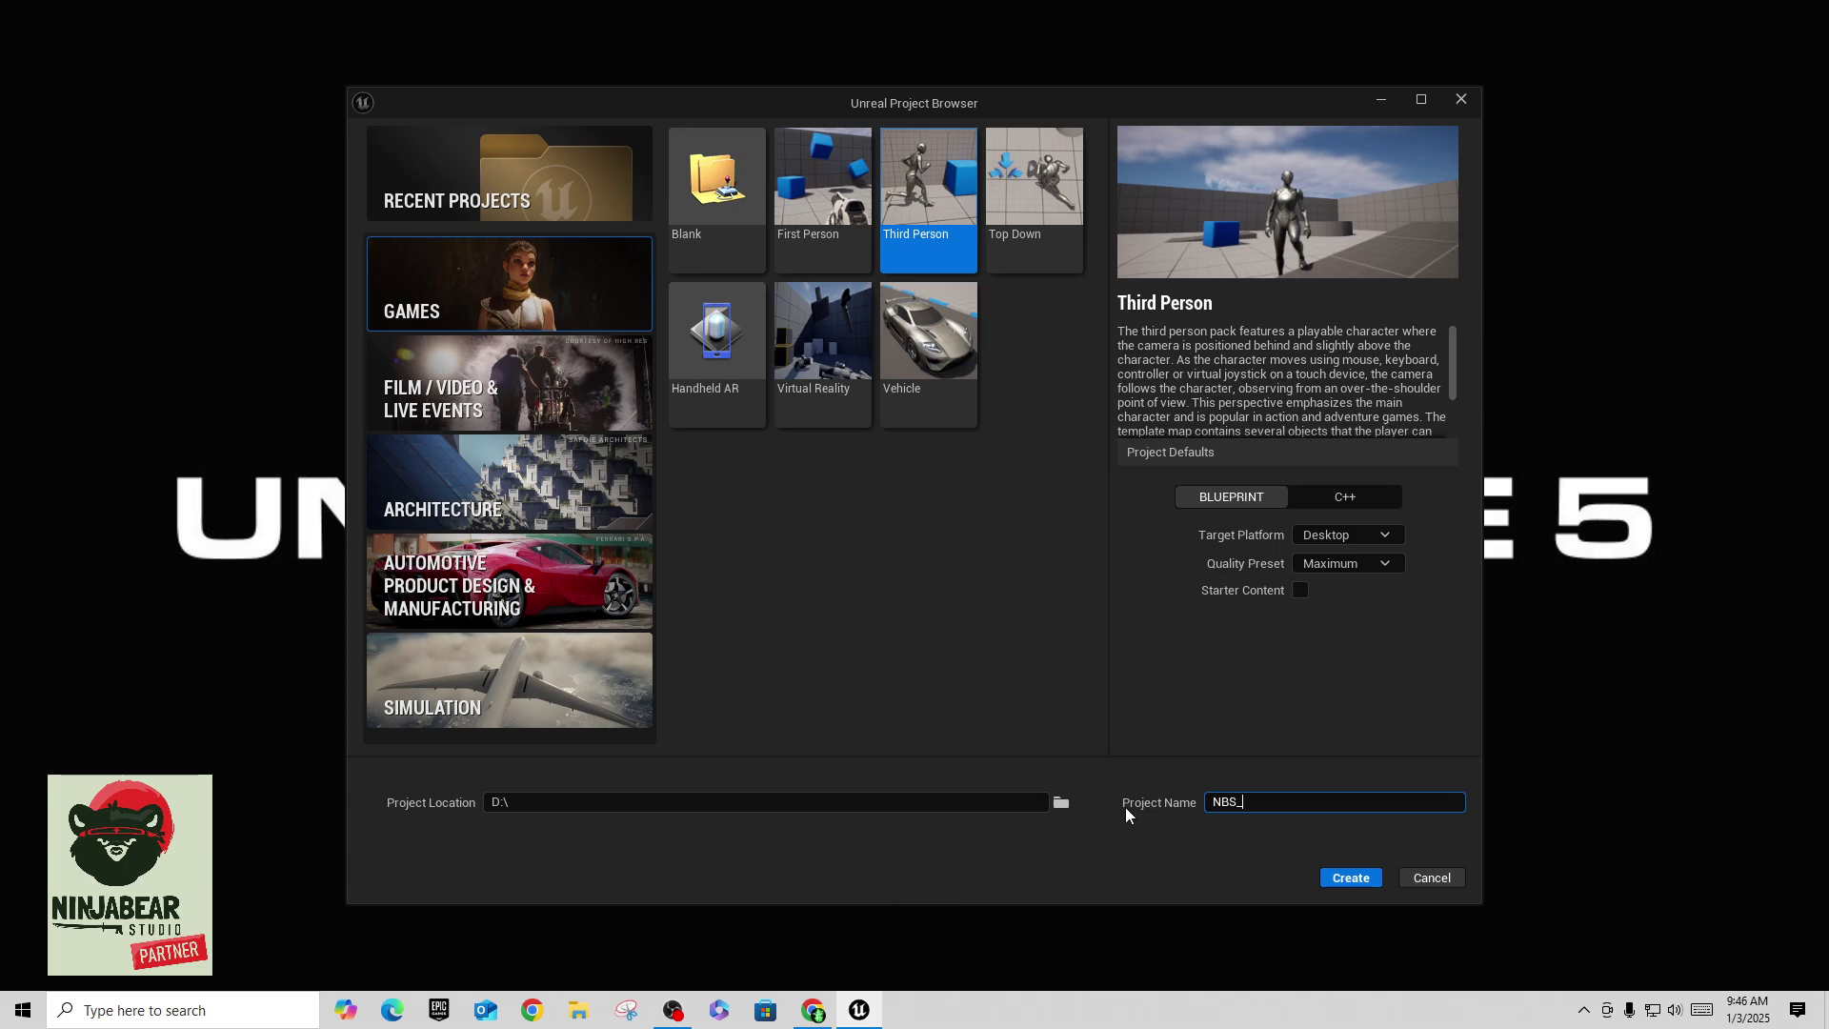
type("_Tutorials")
left_click(1350, 877)
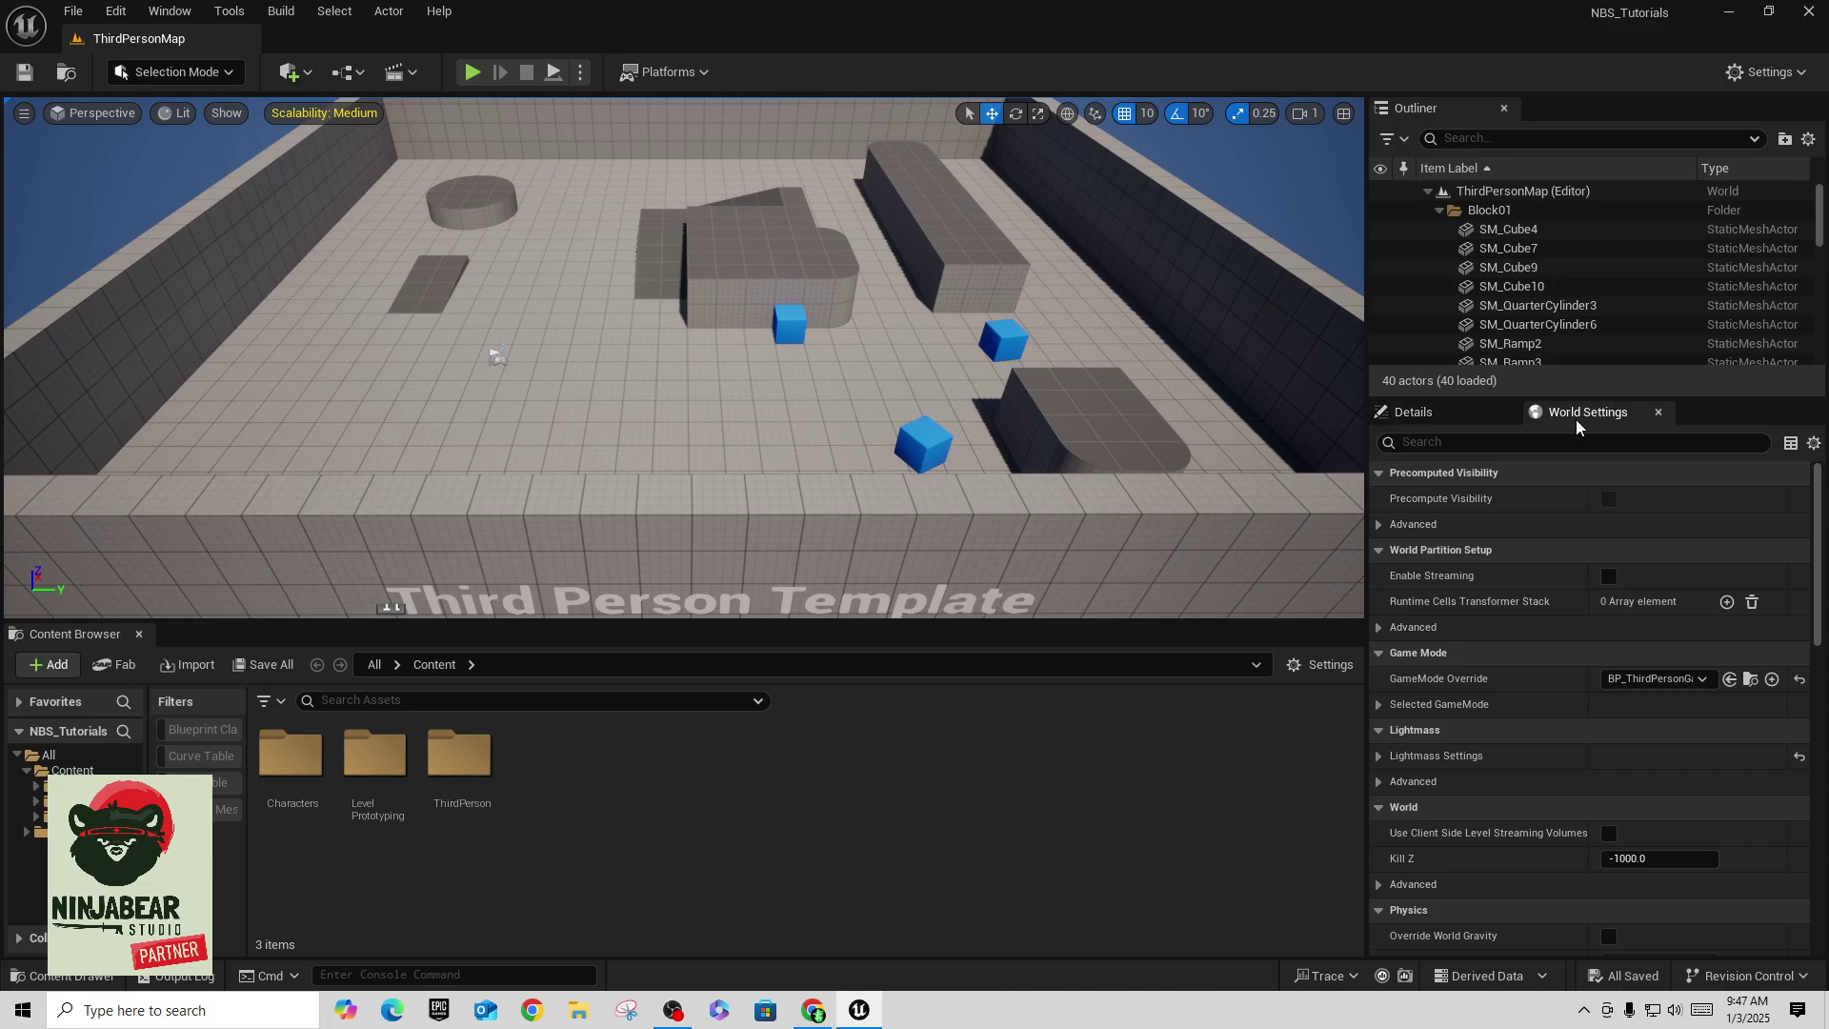
Step: Browse from the game mode's Default Pawn Class to BP_ThirdPersonCharacter and open it
left_click(1378, 704)
scroll(1380, 710, "down", 2)
scroll(1380, 710, "down", 1)
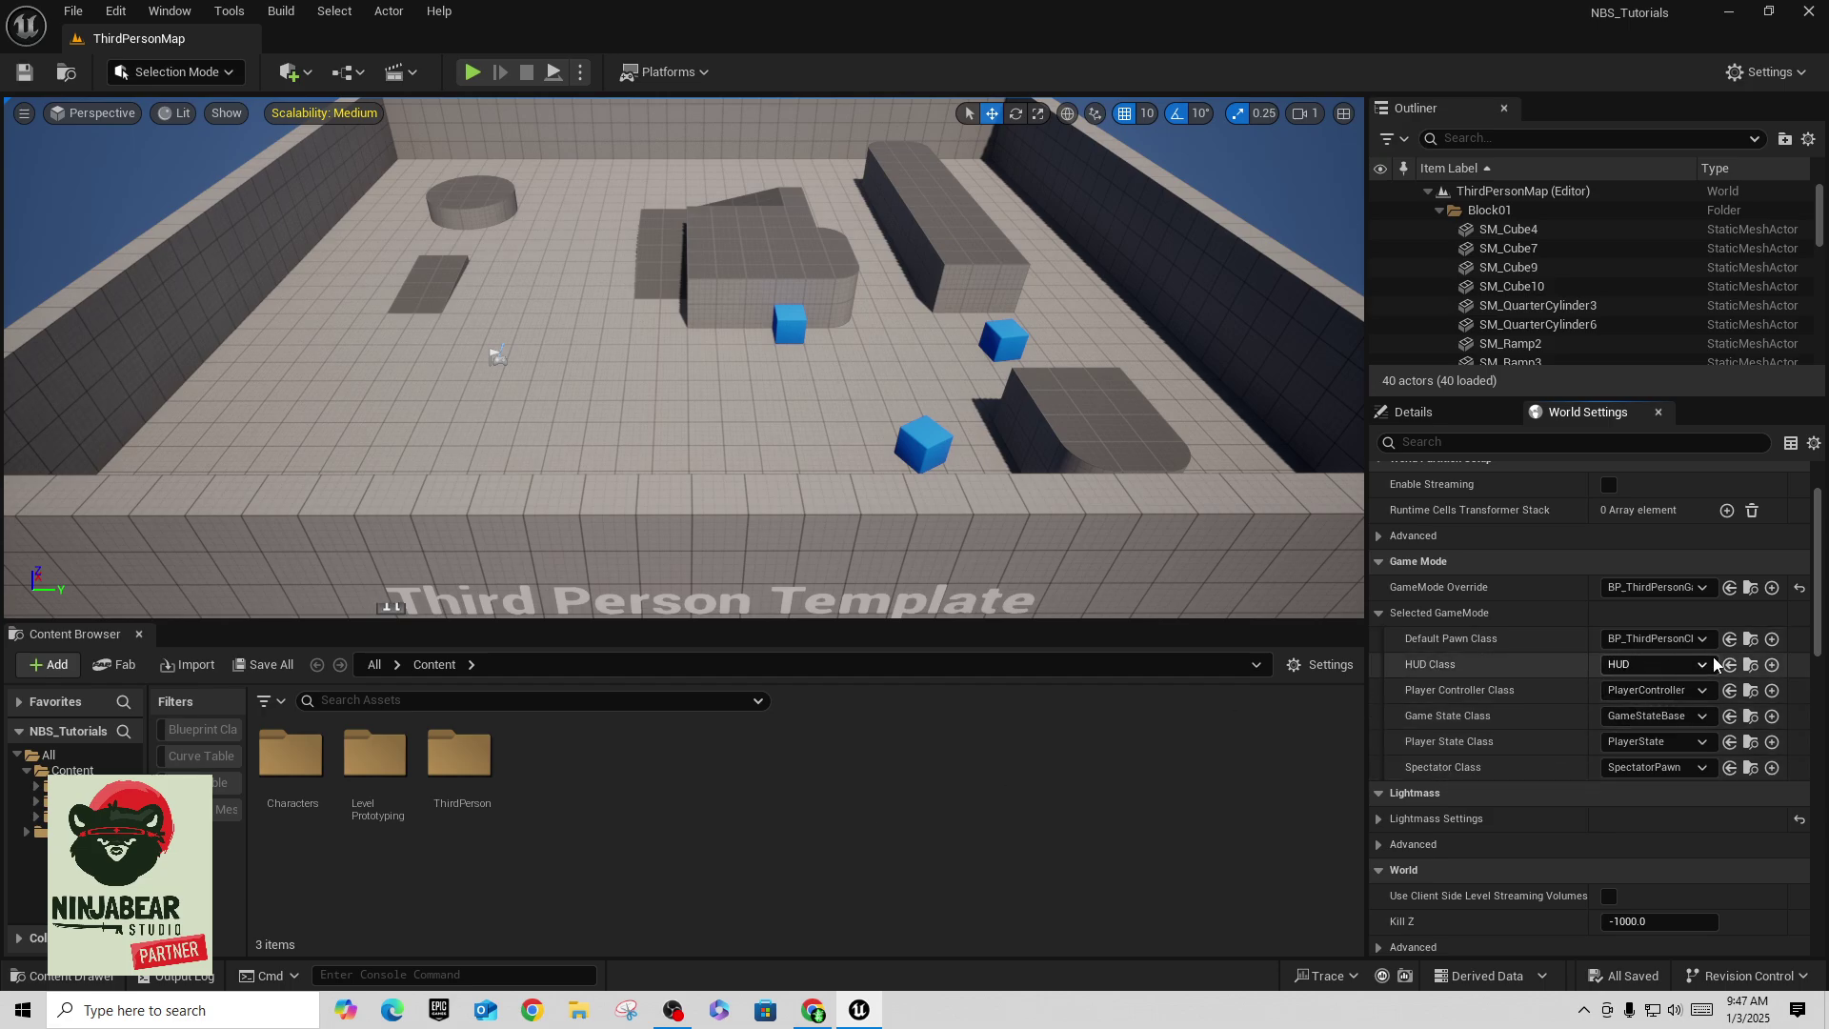
left_click(1746, 640)
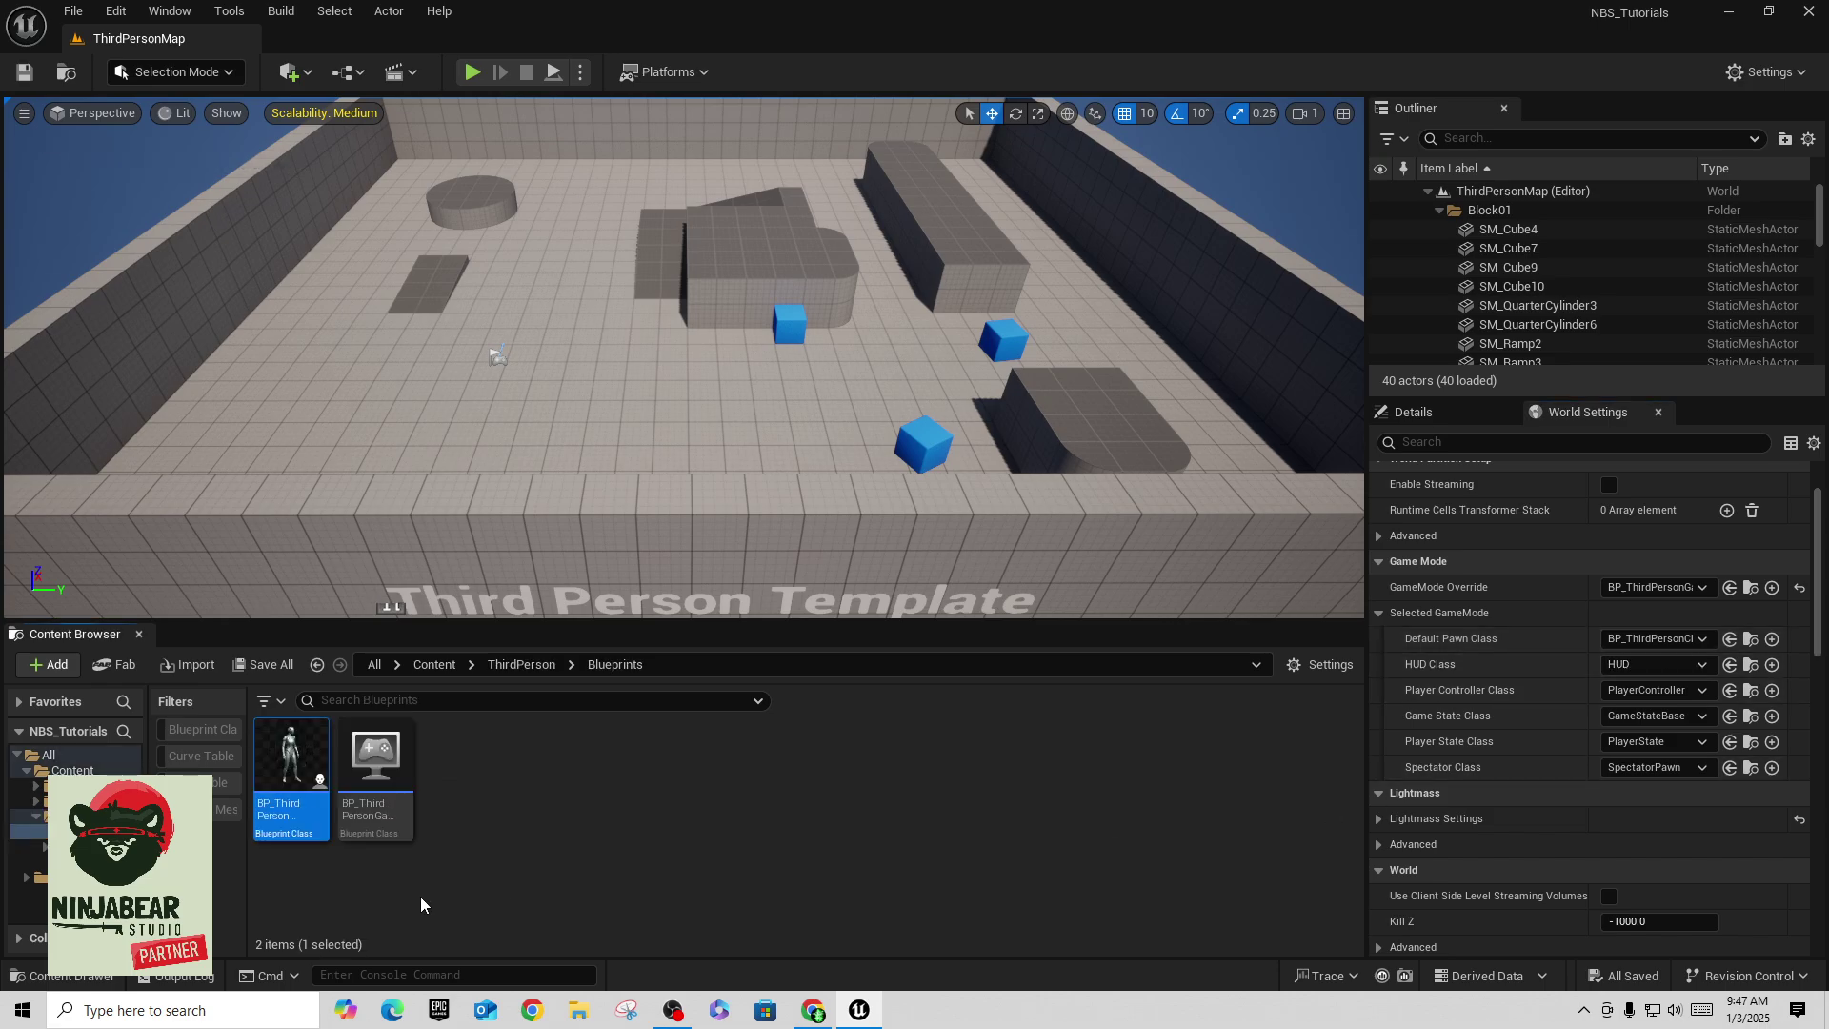
double_click(283, 779)
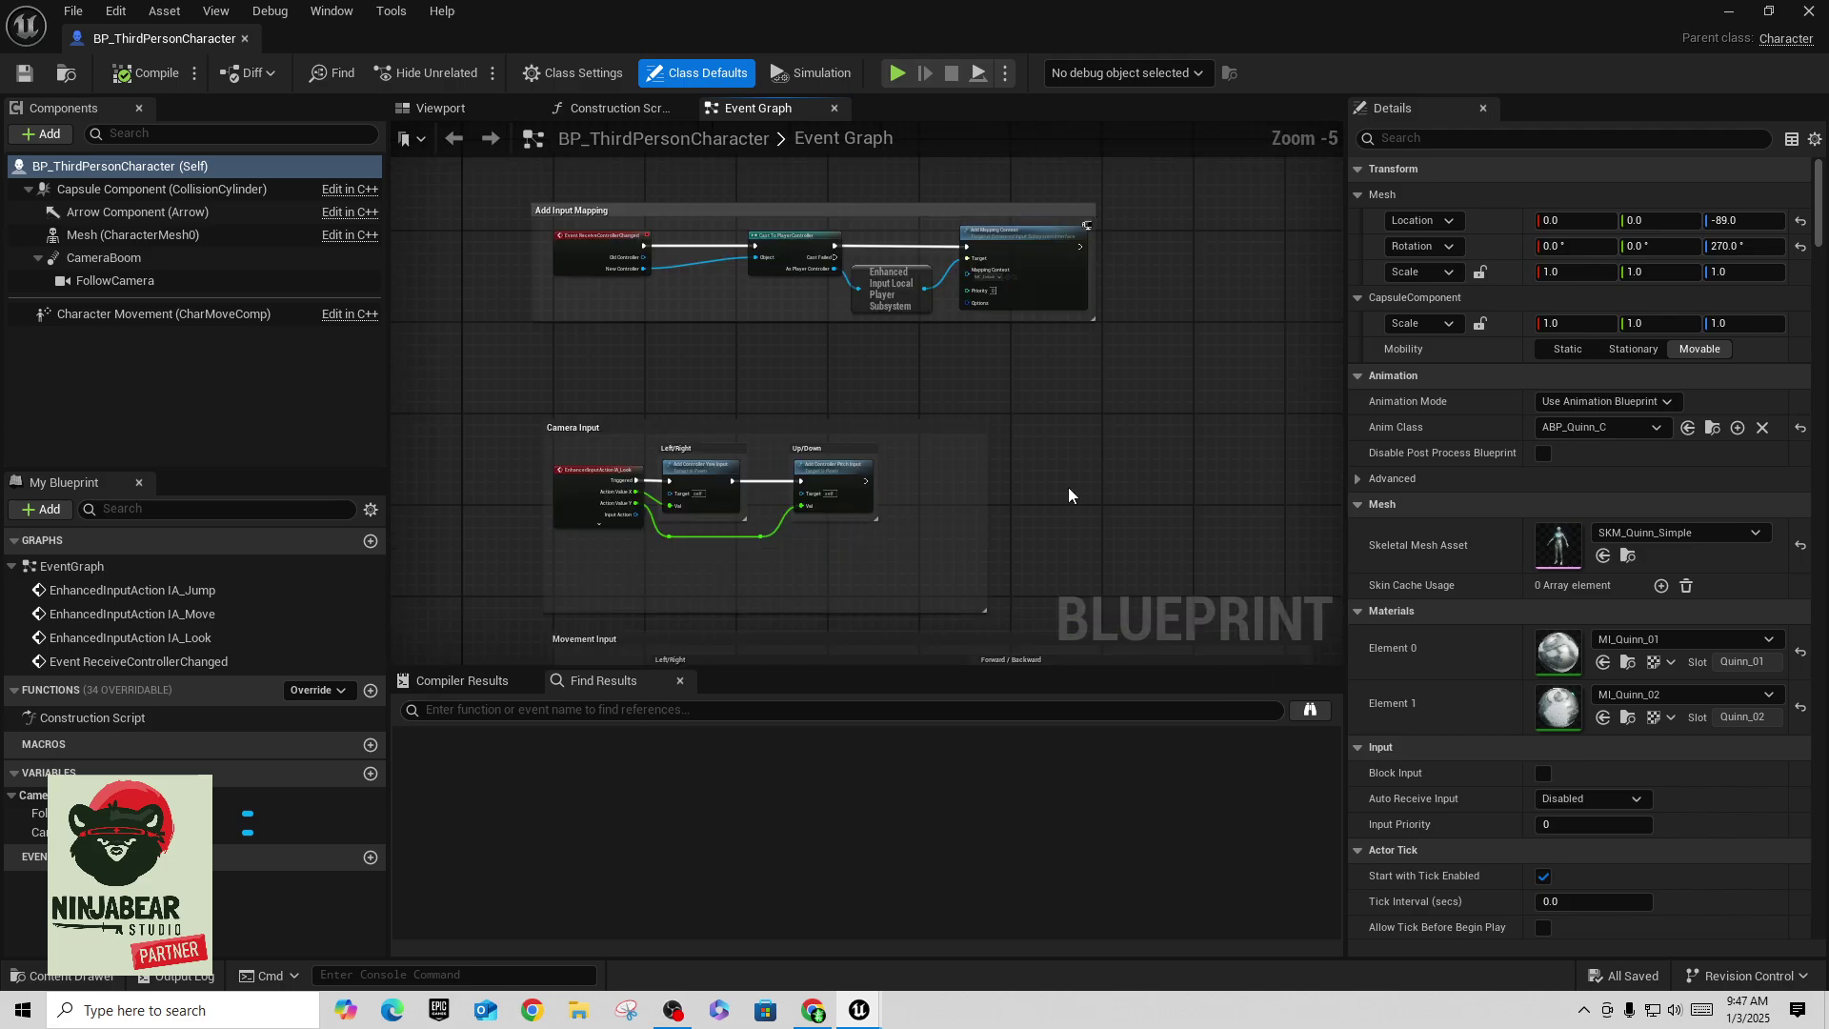
right_click_drag(1071, 495, 1077, 288)
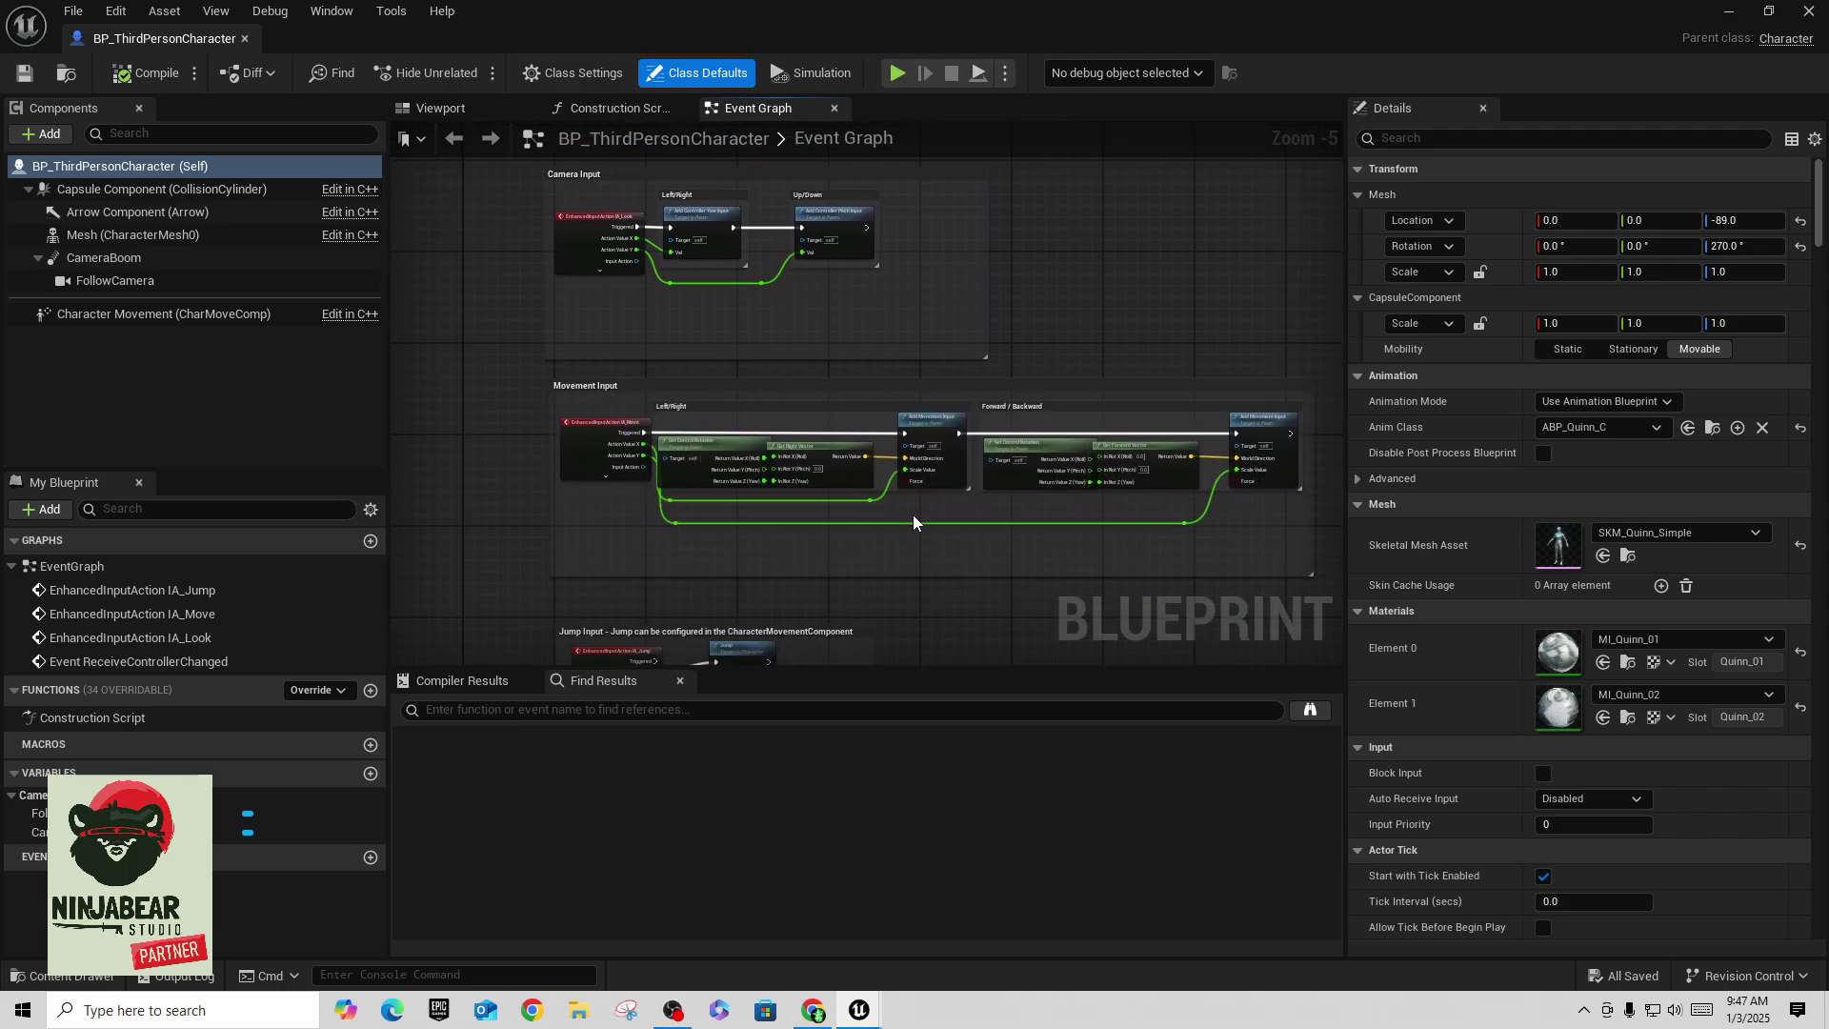
right_click_drag(912, 514, 910, 289)
right_click_drag(983, 404, 1021, 573)
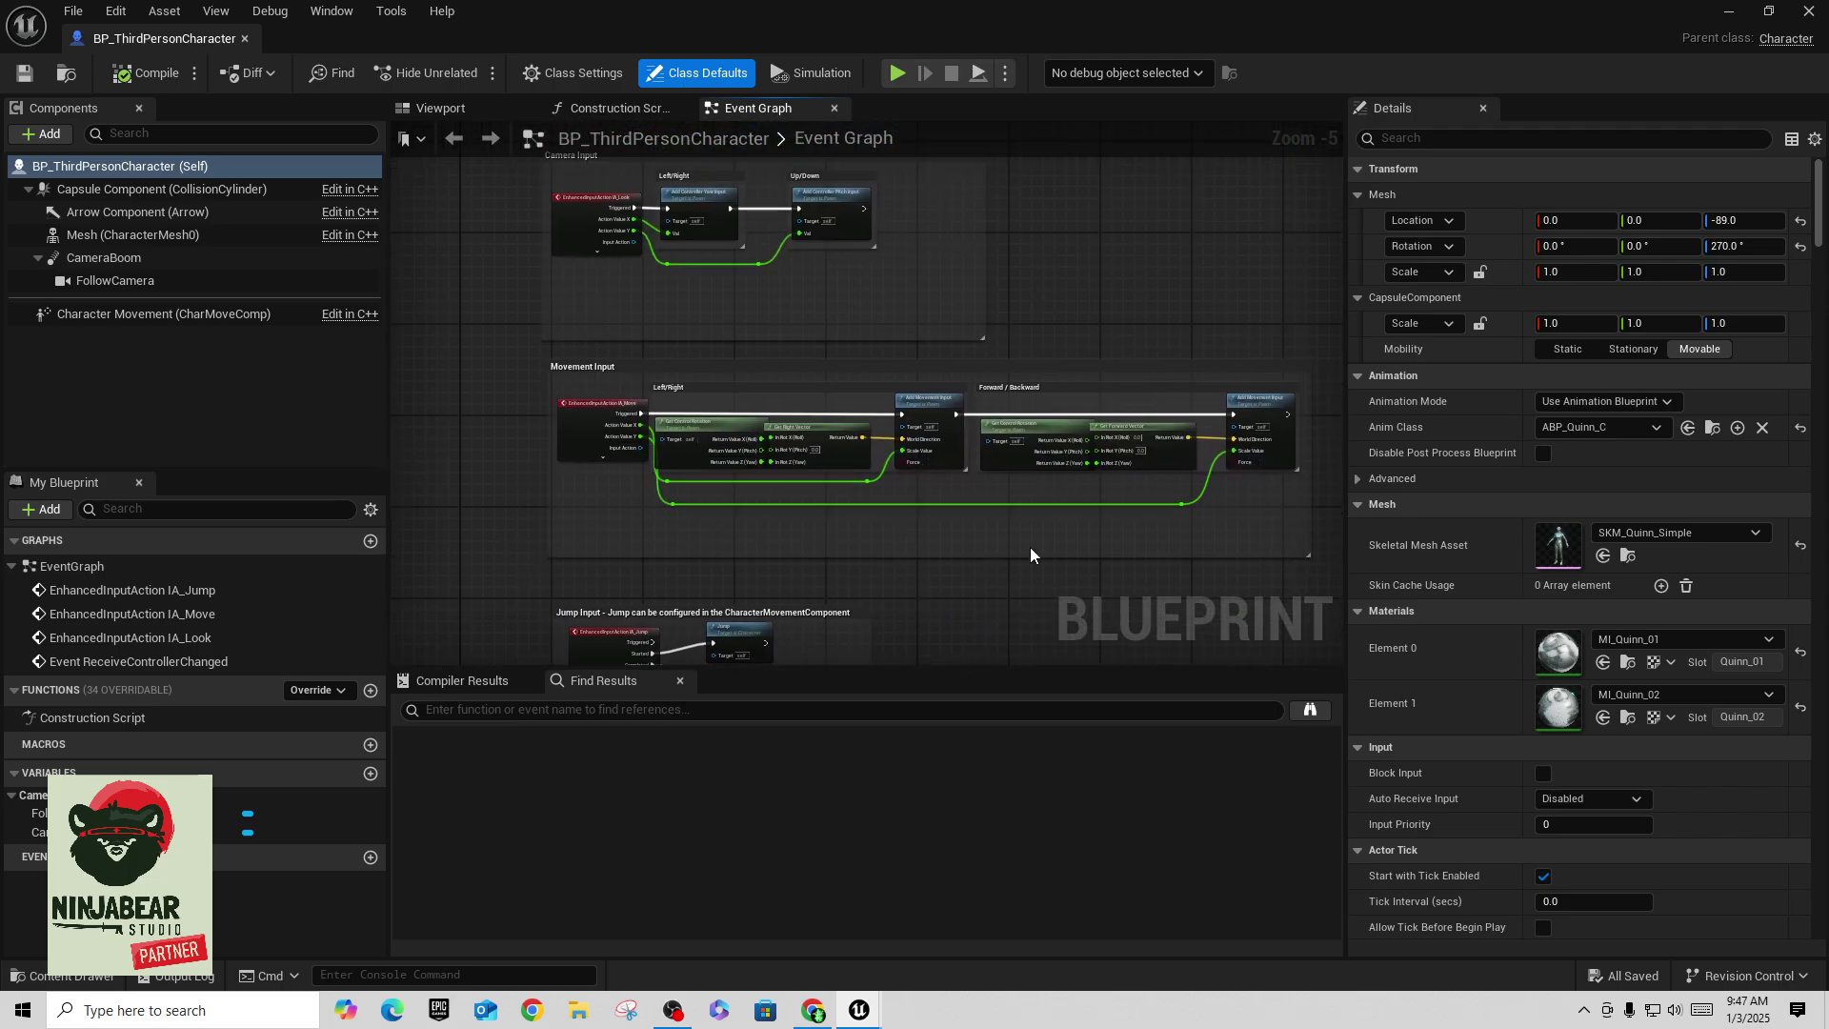
right_click_drag(1134, 327, 1069, 323)
scroll(1171, 367, "down", 2)
scroll(1144, 397, "down", 1)
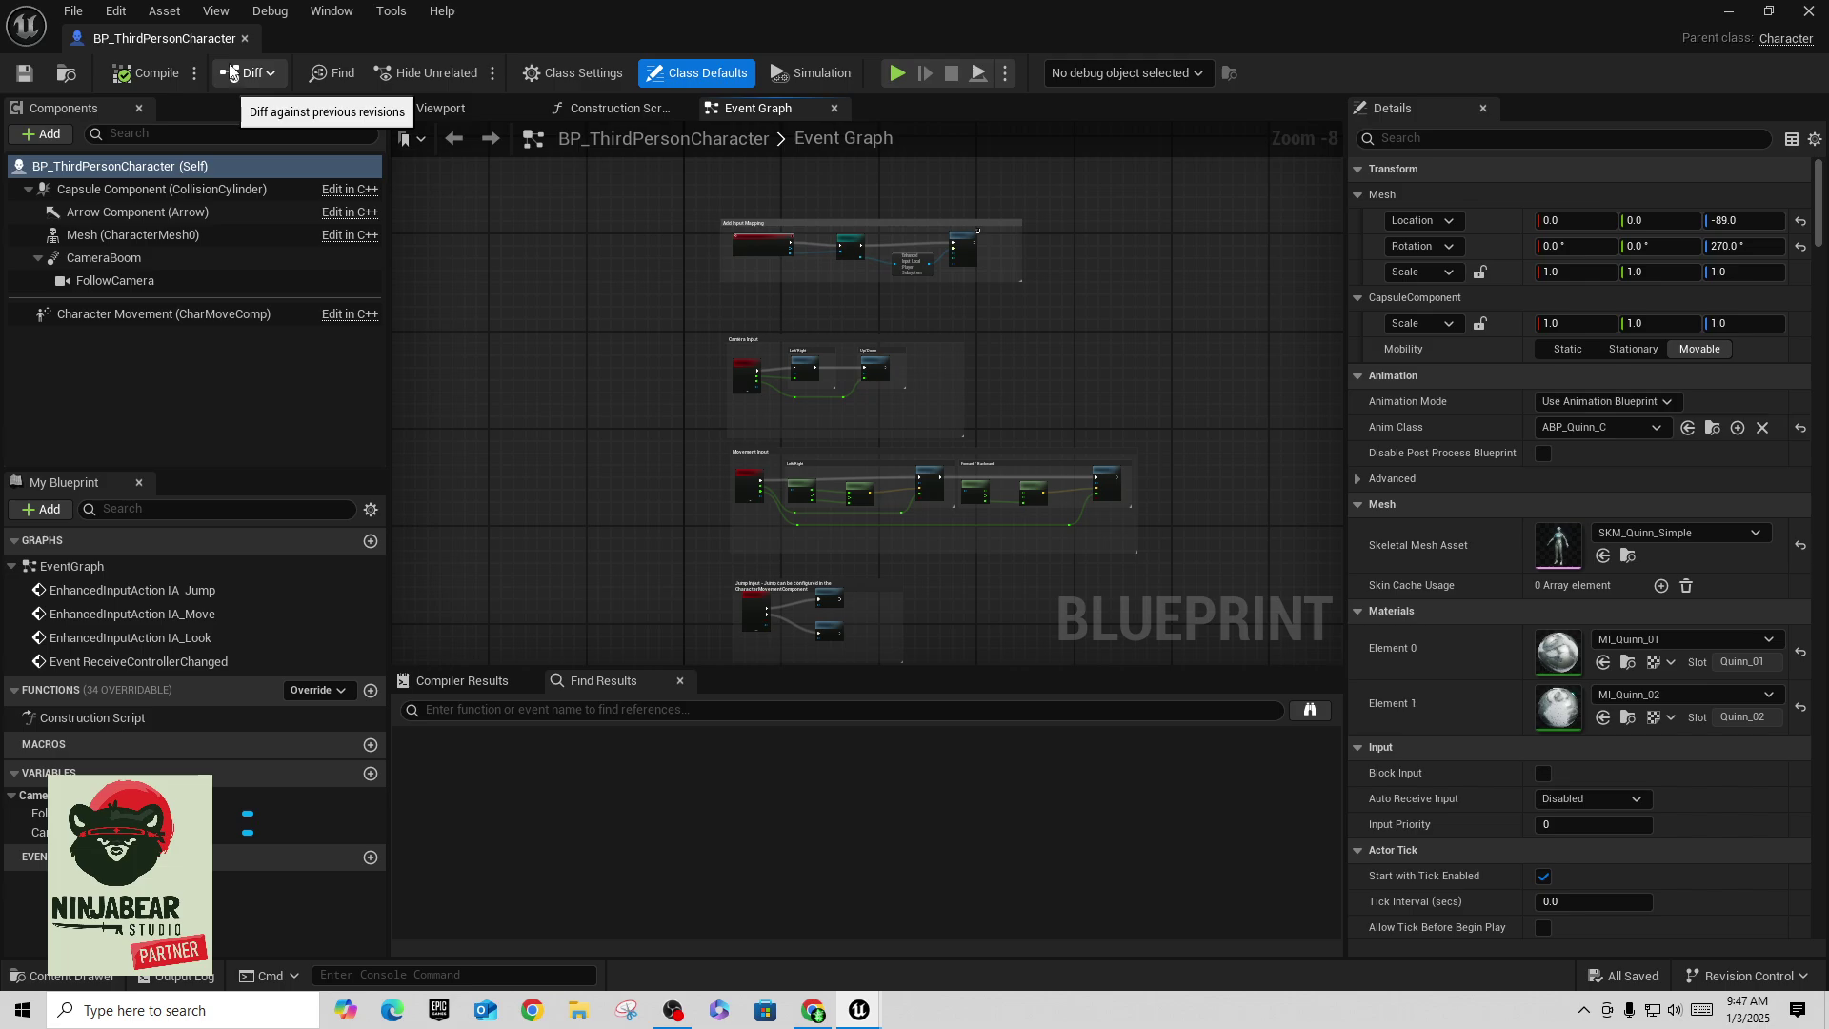
left_click(245, 38)
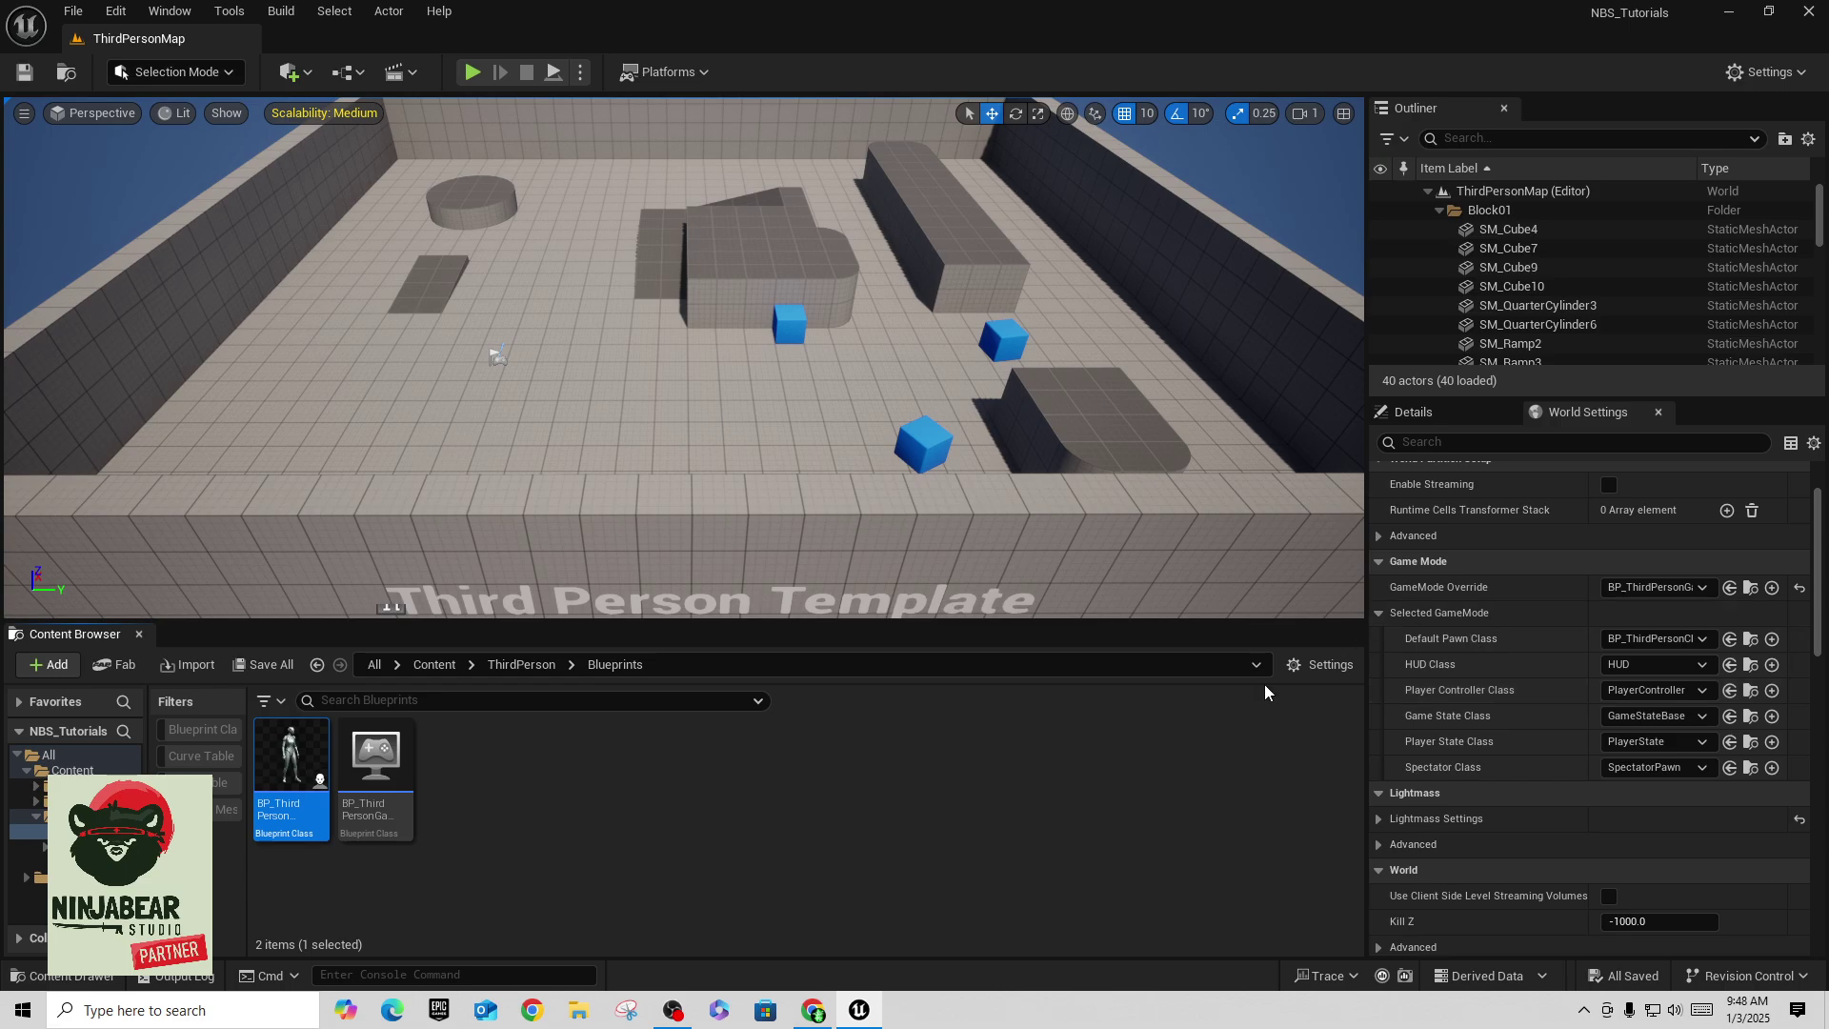
Step: Enable the Ninja Input plugin under Edit > Plugins and restart the editor
left_click(112, 13)
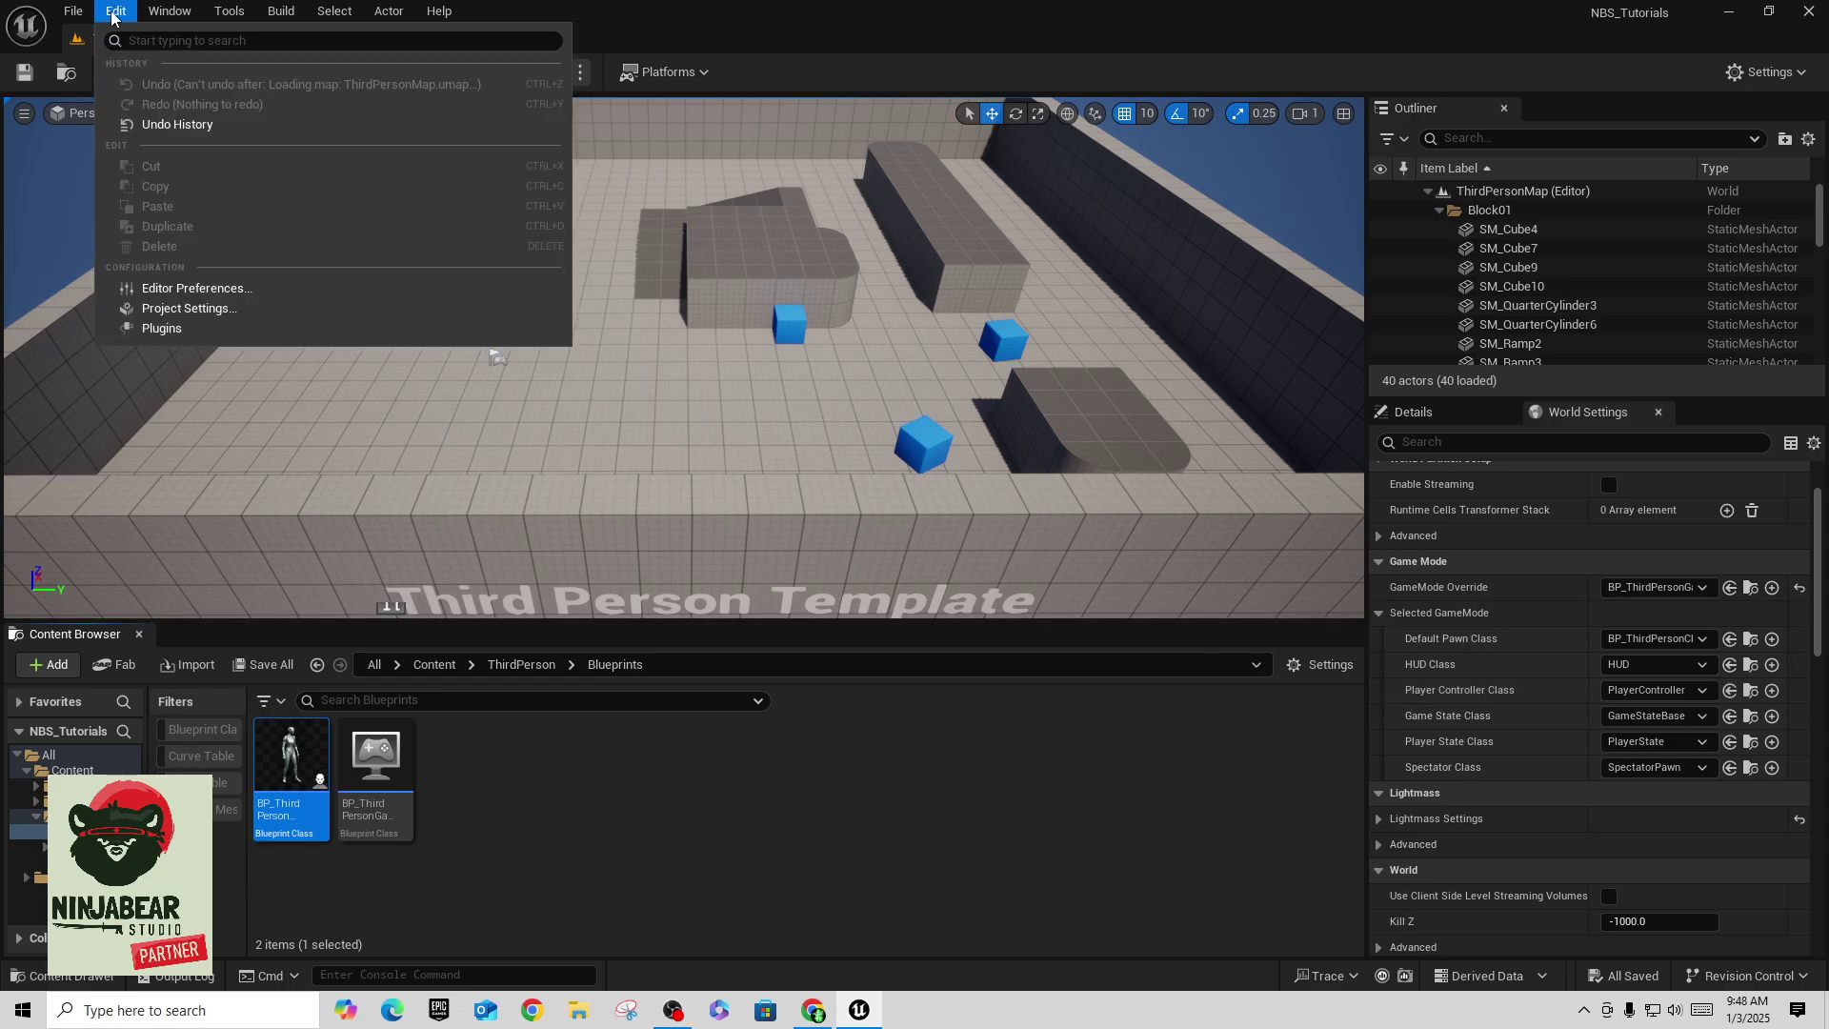
left_click(187, 332)
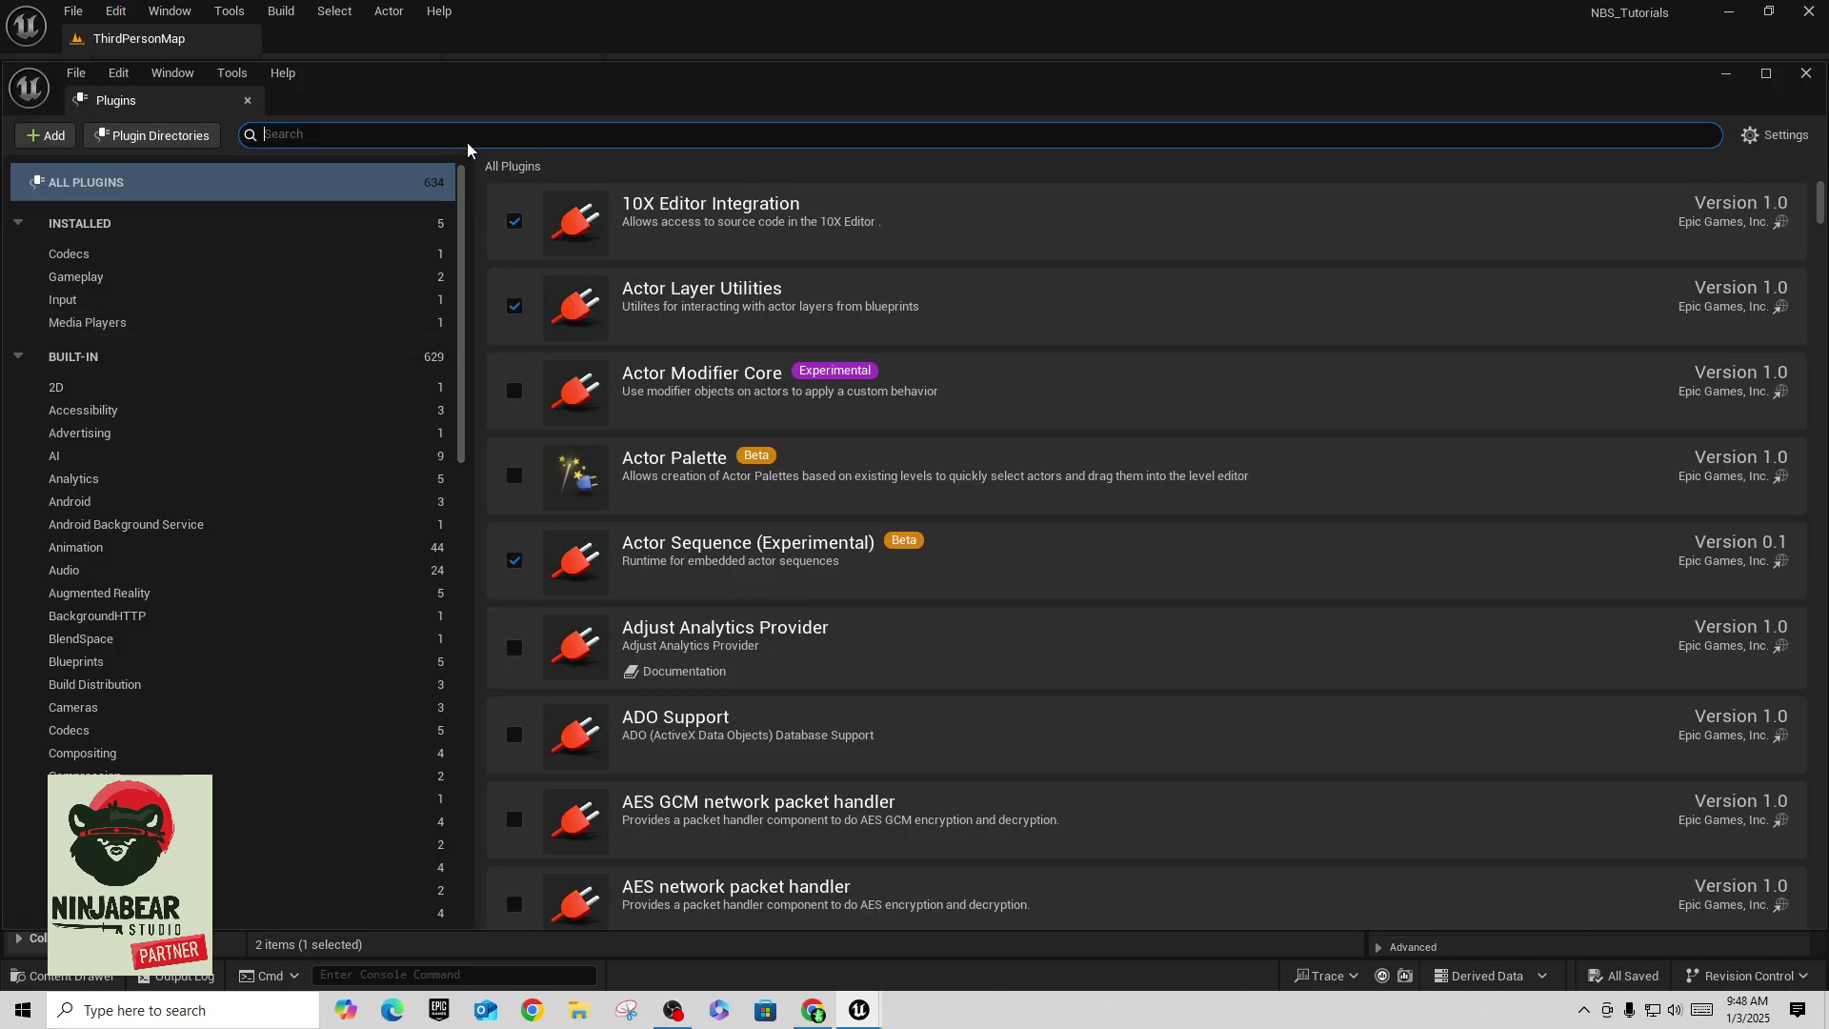
type("ninja")
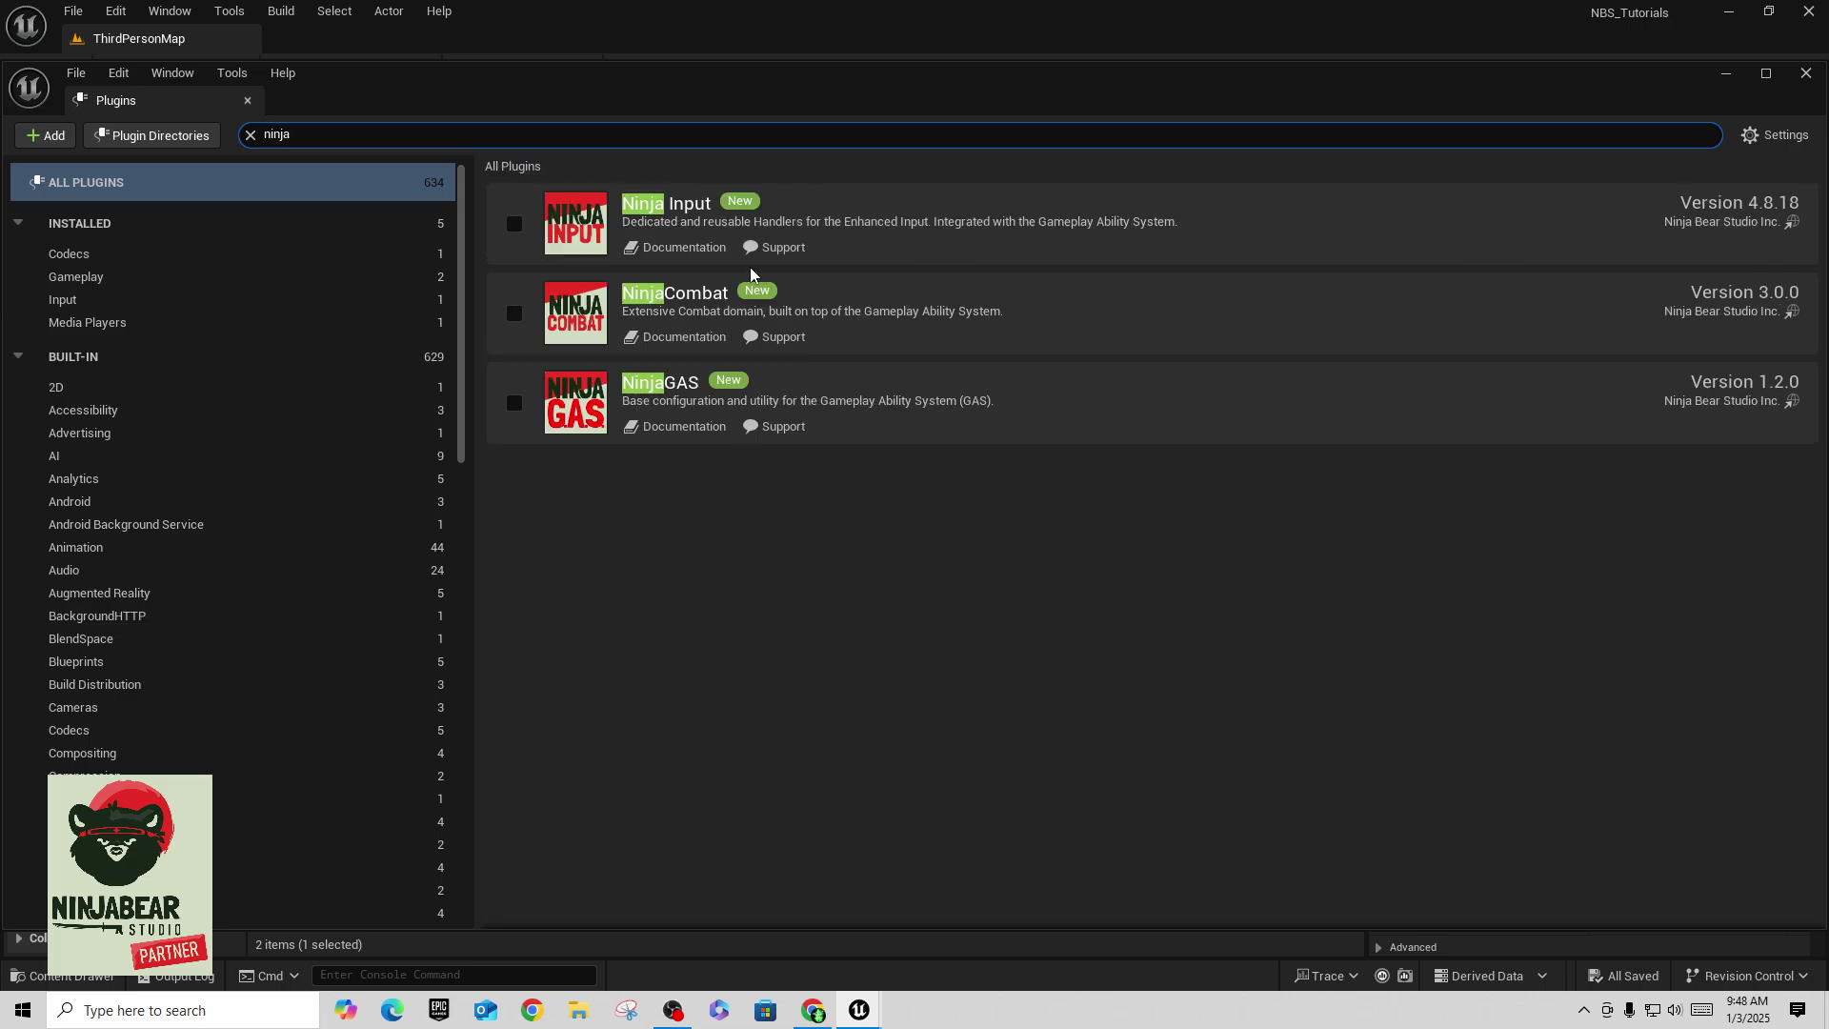
left_click(515, 225)
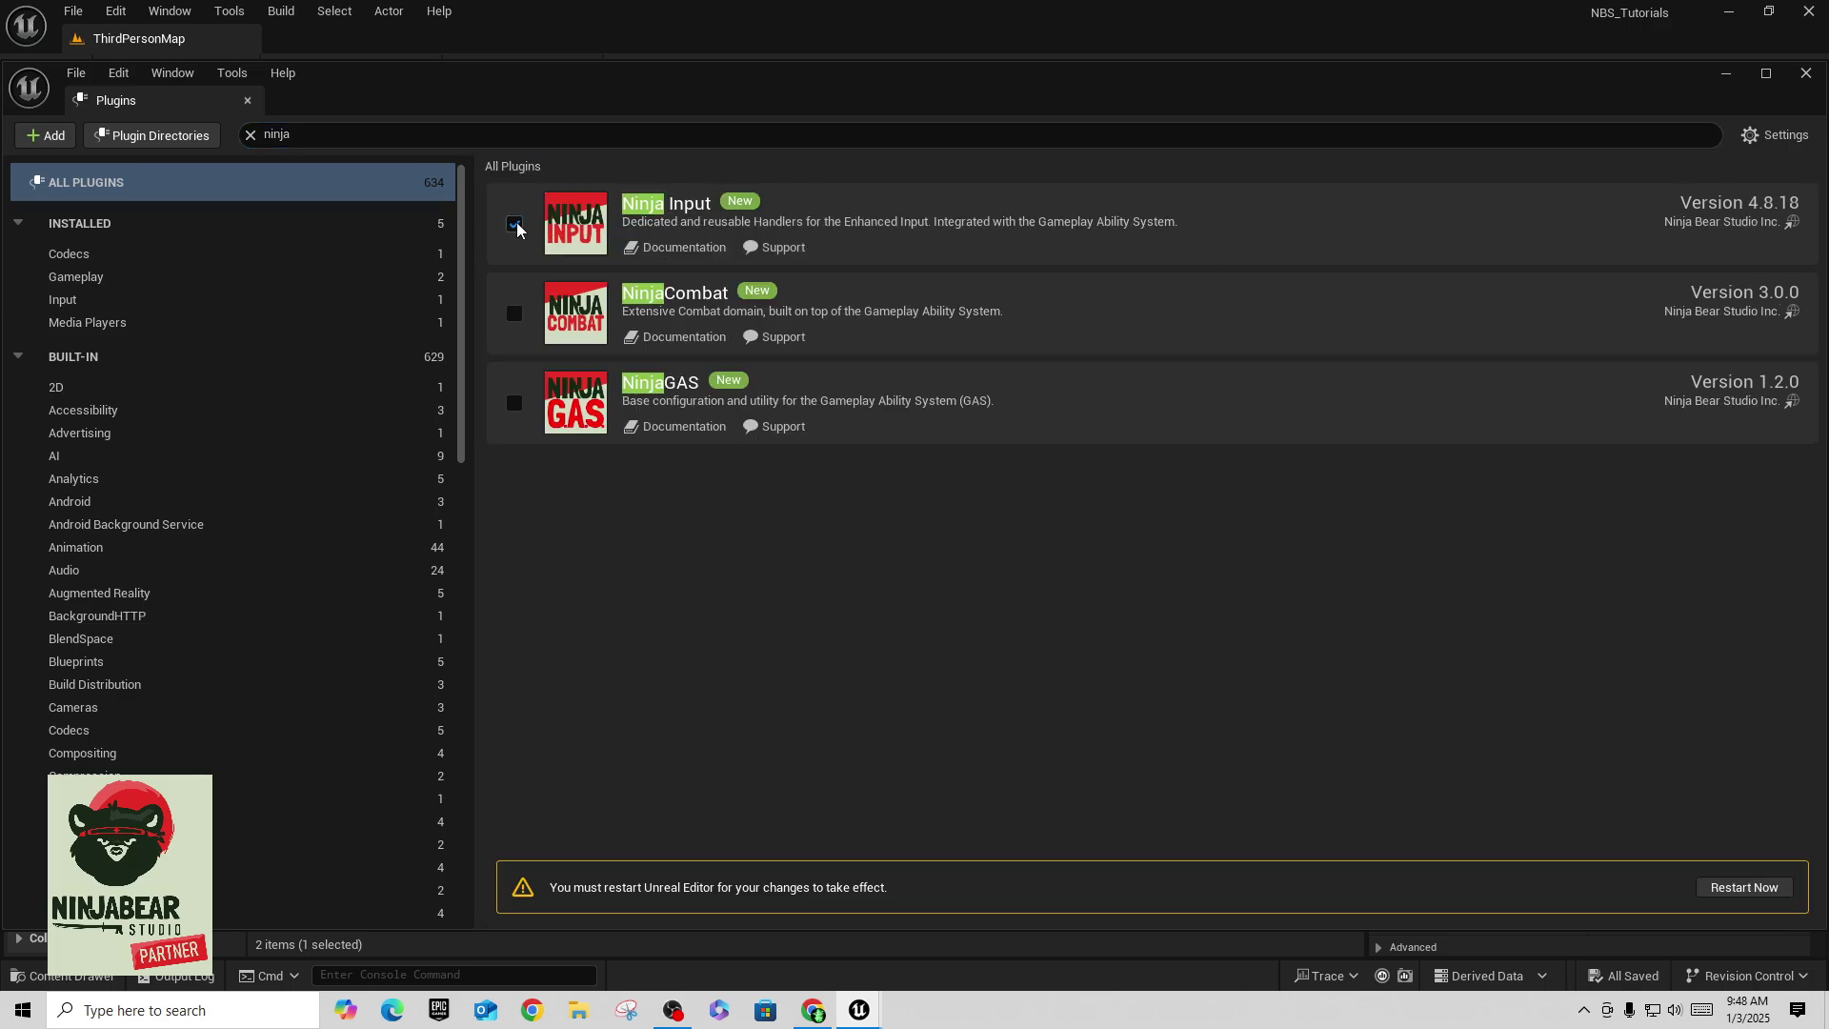
left_click(1714, 888)
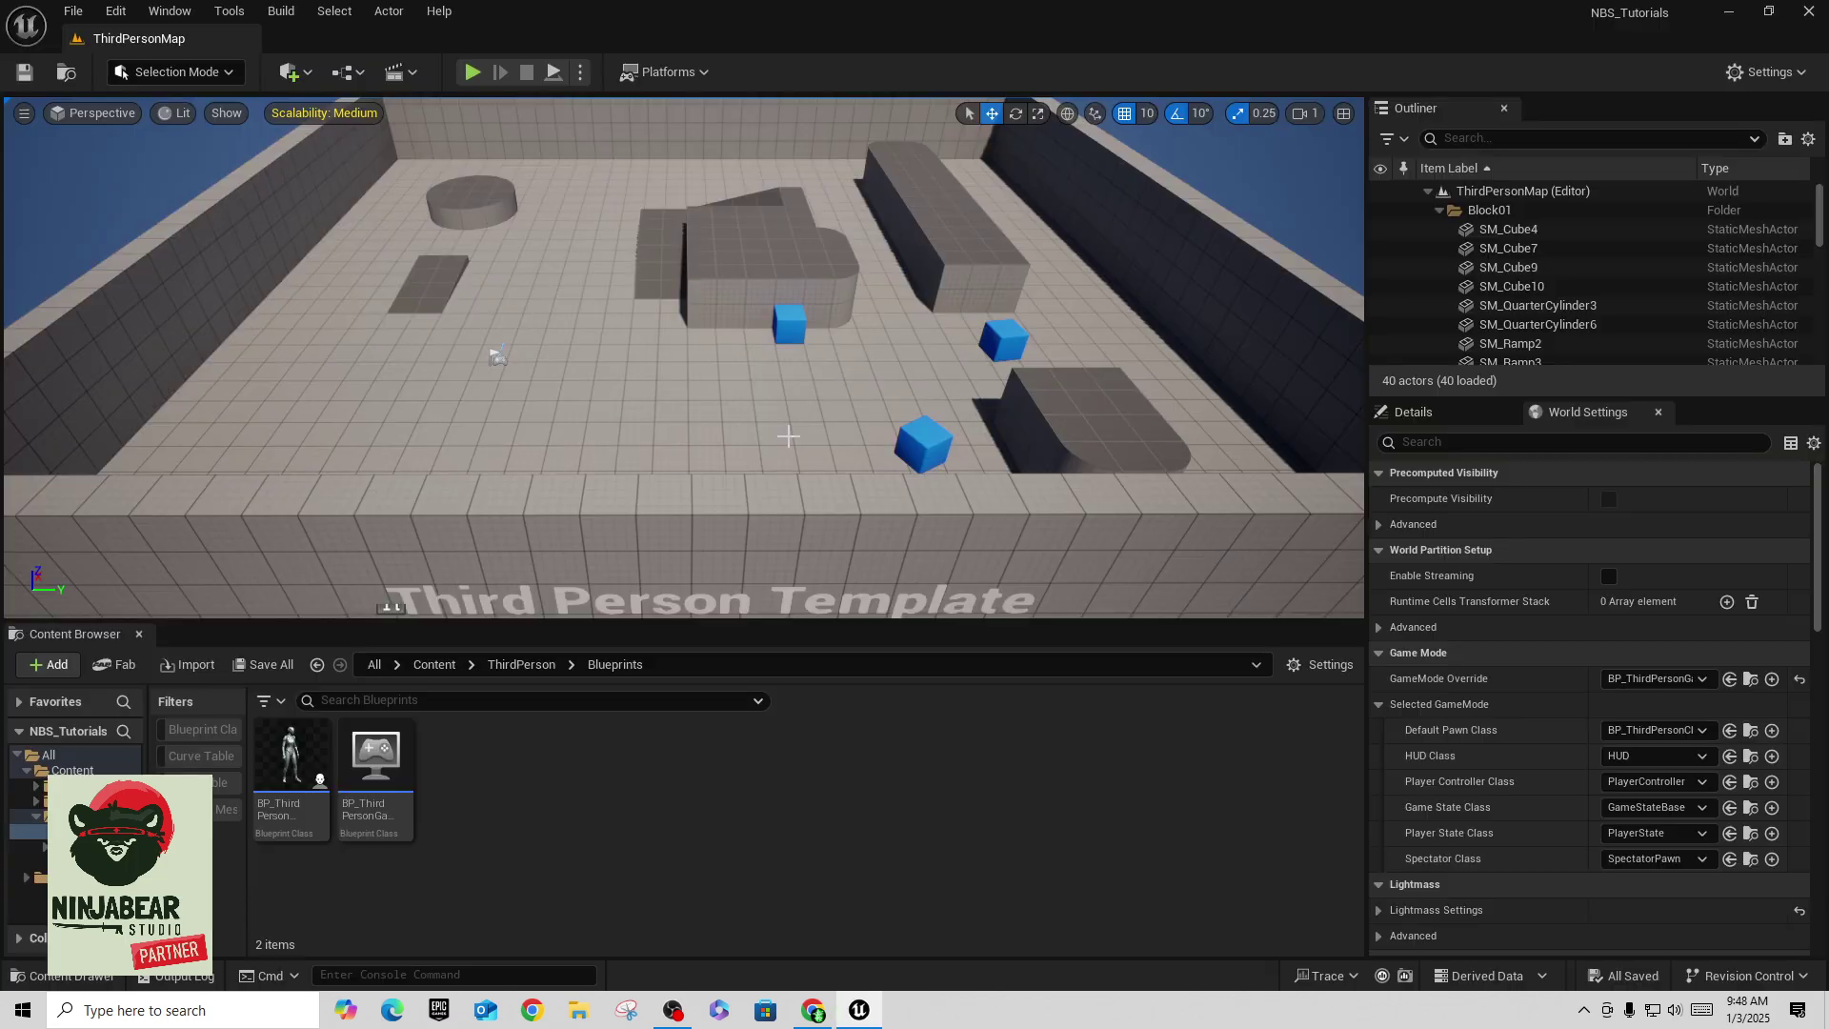
left_click(115, 11)
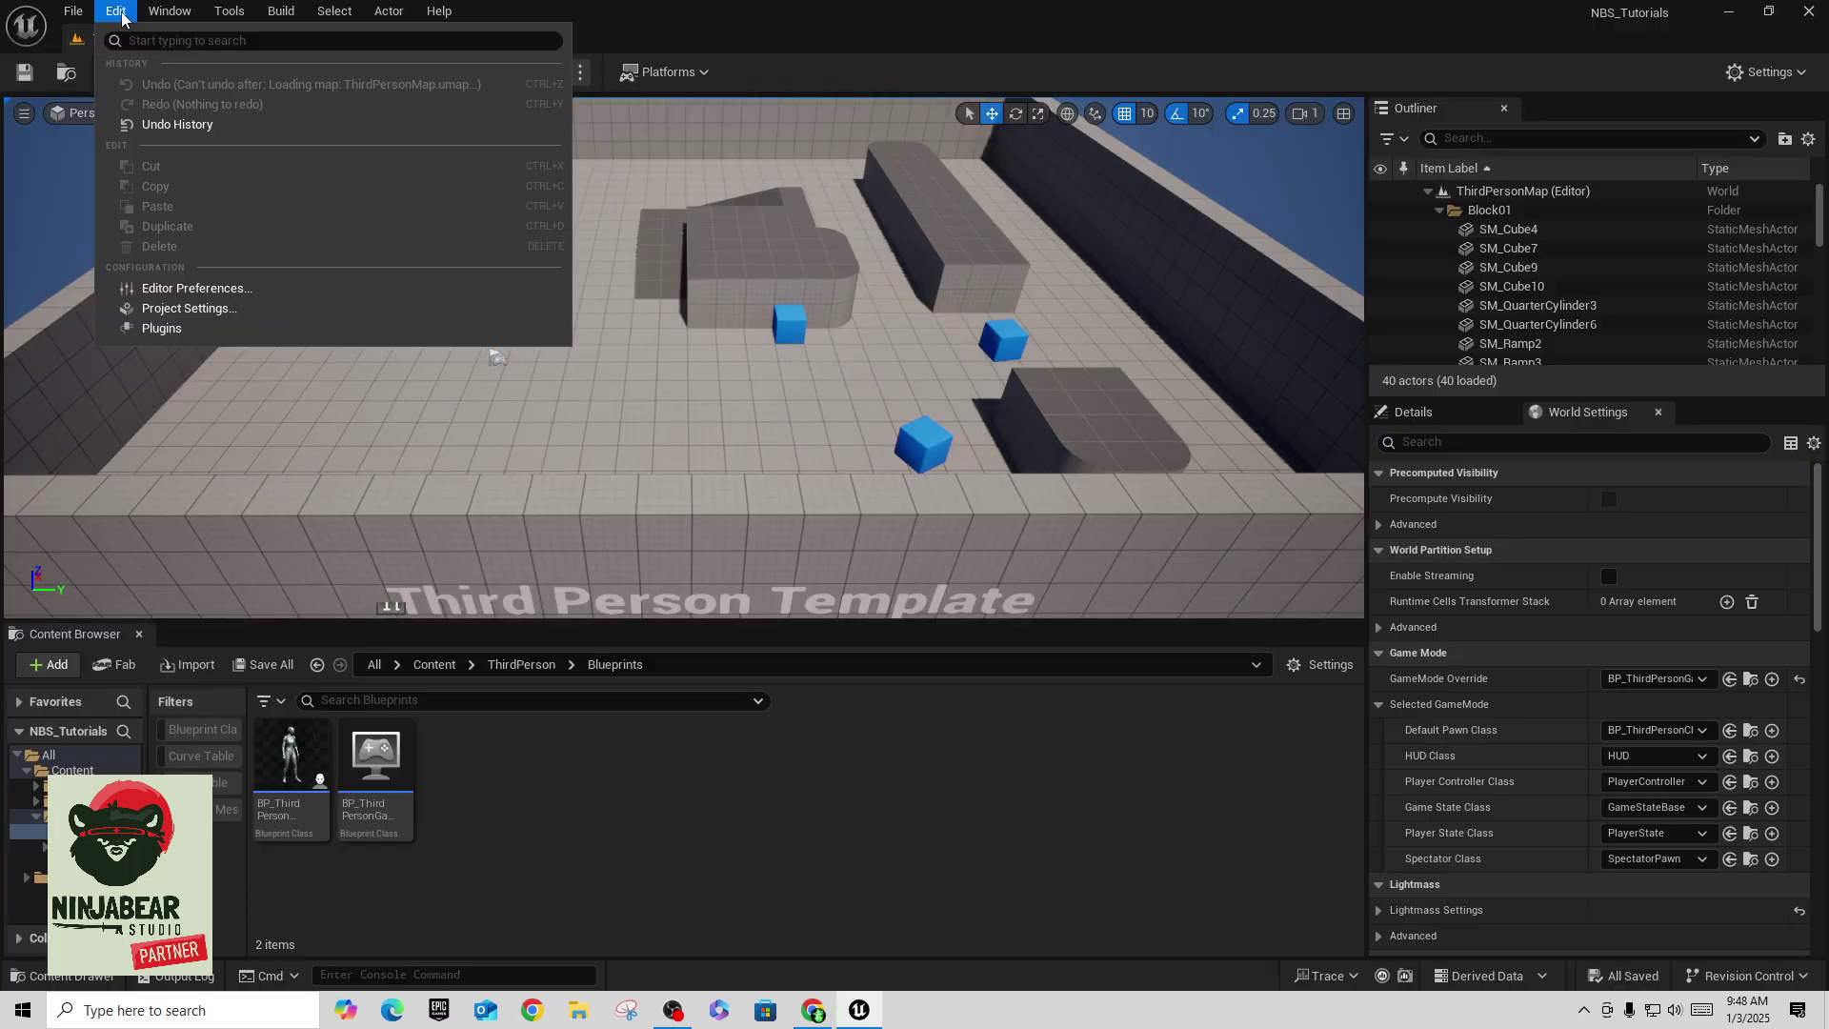
left_click(177, 310)
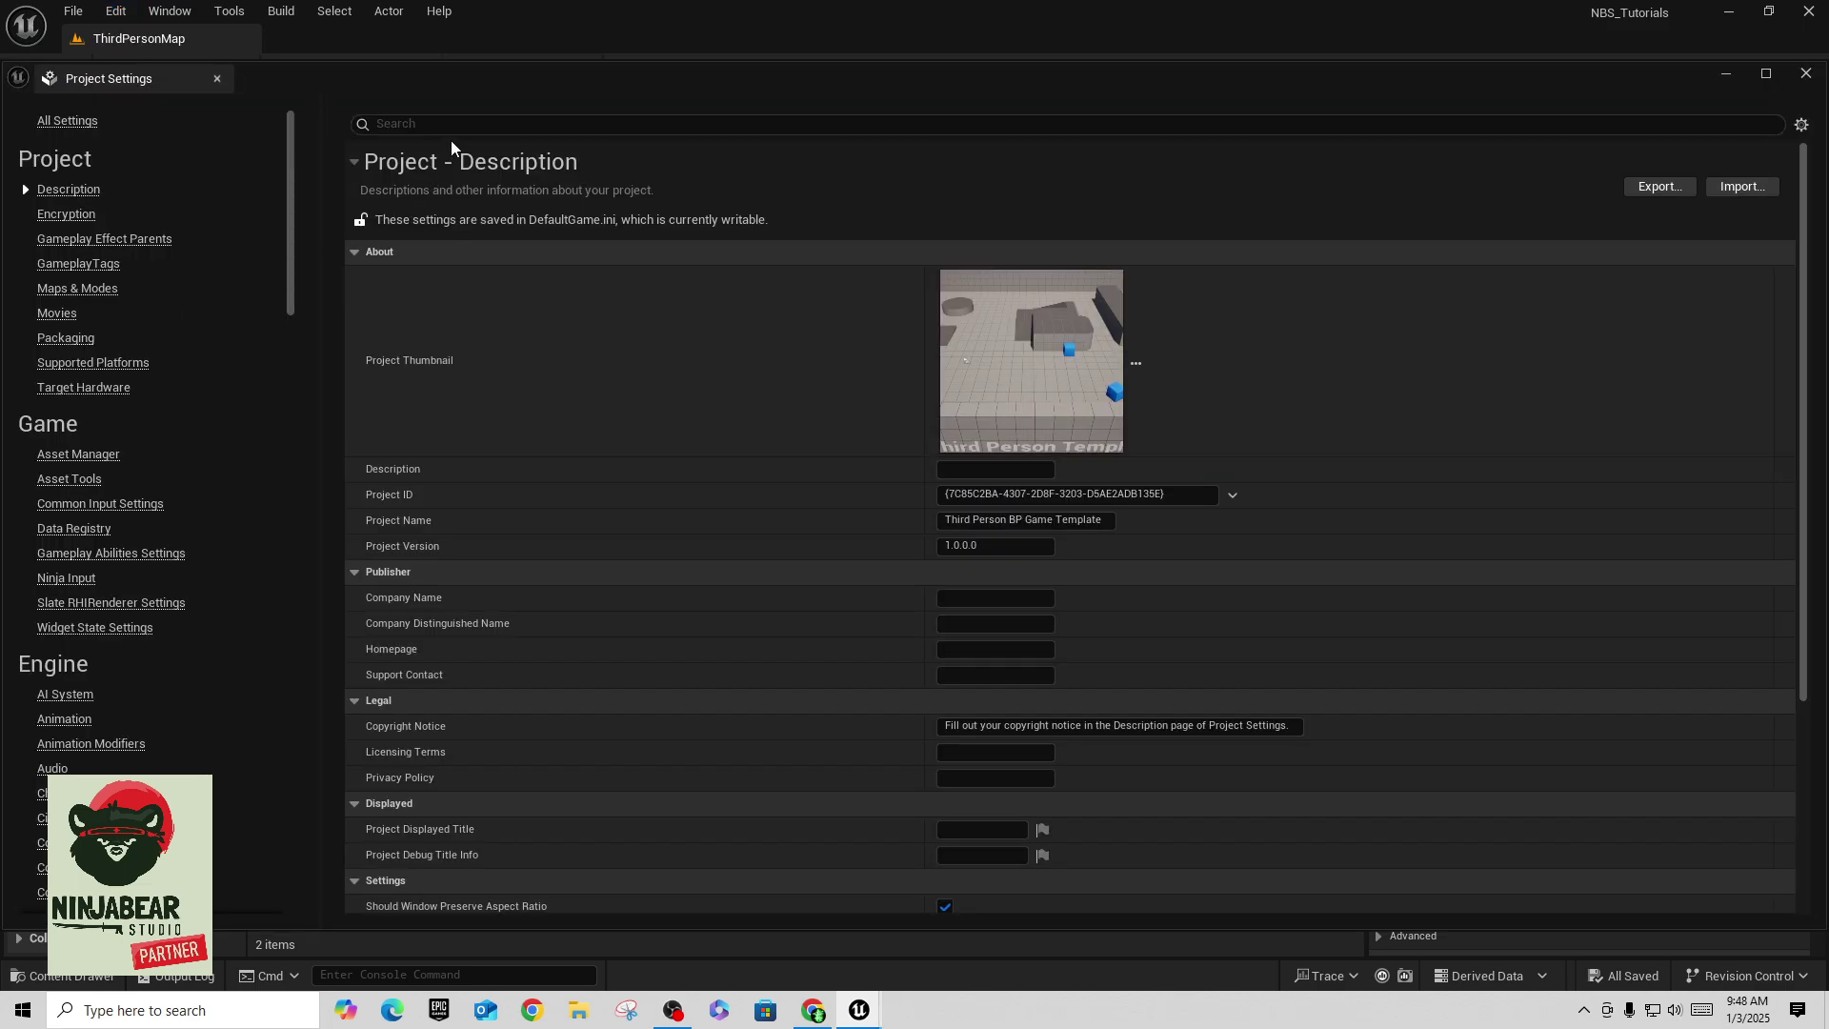
left_click(457, 124)
type("context")
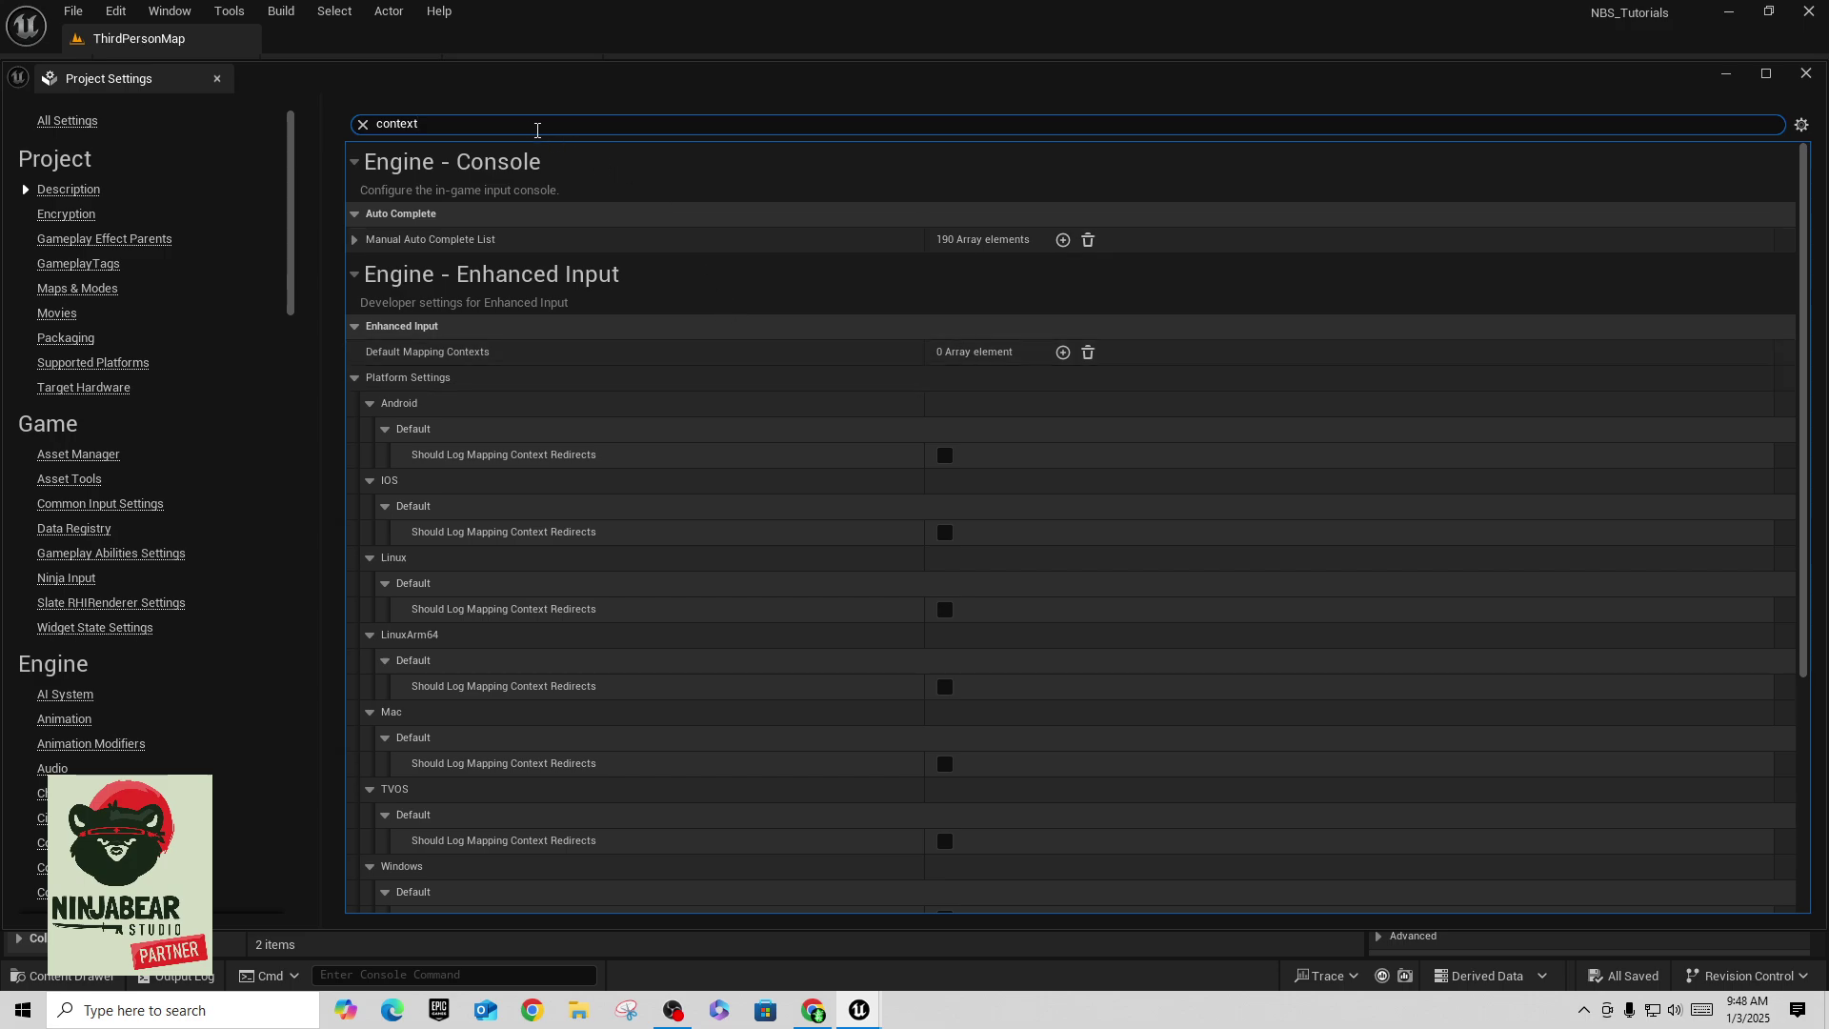
left_click(363, 124)
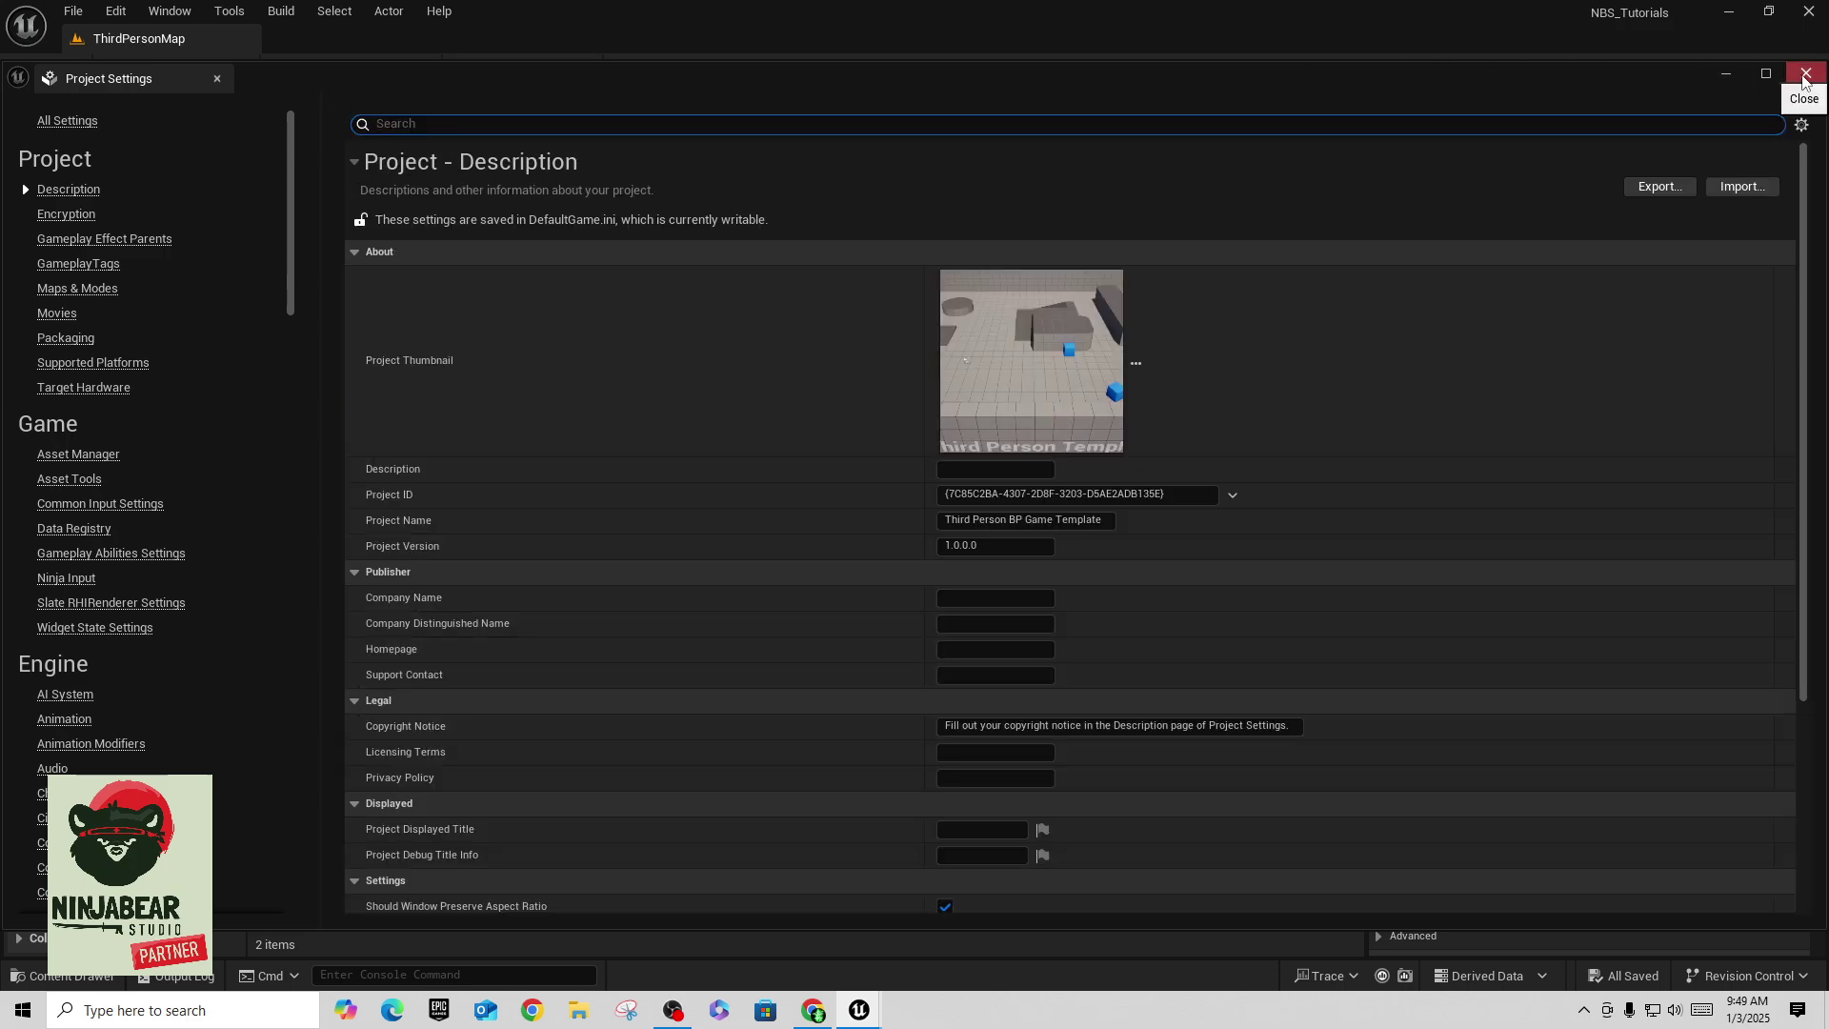
left_click(1806, 73)
Step: Delete every node in BP_ThirdPersonCharacter's Event Graph and save the blueprint
double_click(290, 766)
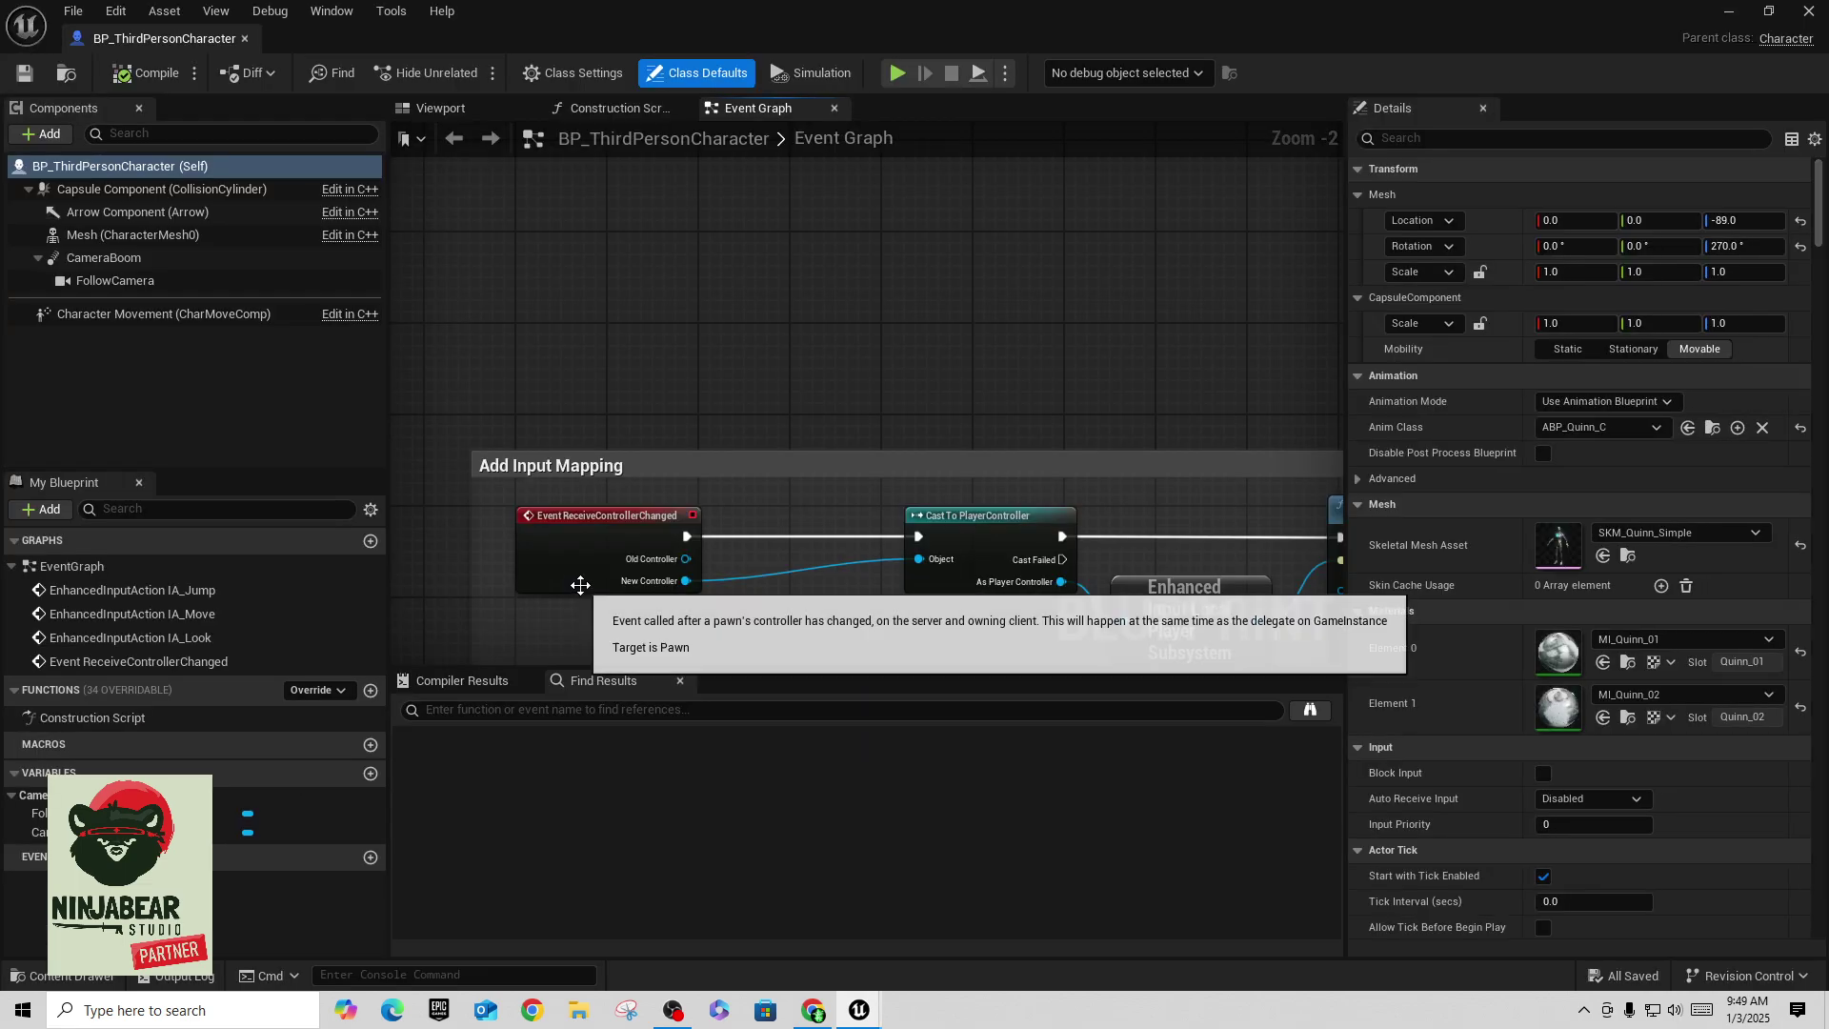
scroll(724, 422, "down", 10)
right_click_drag(950, 426, 971, 268)
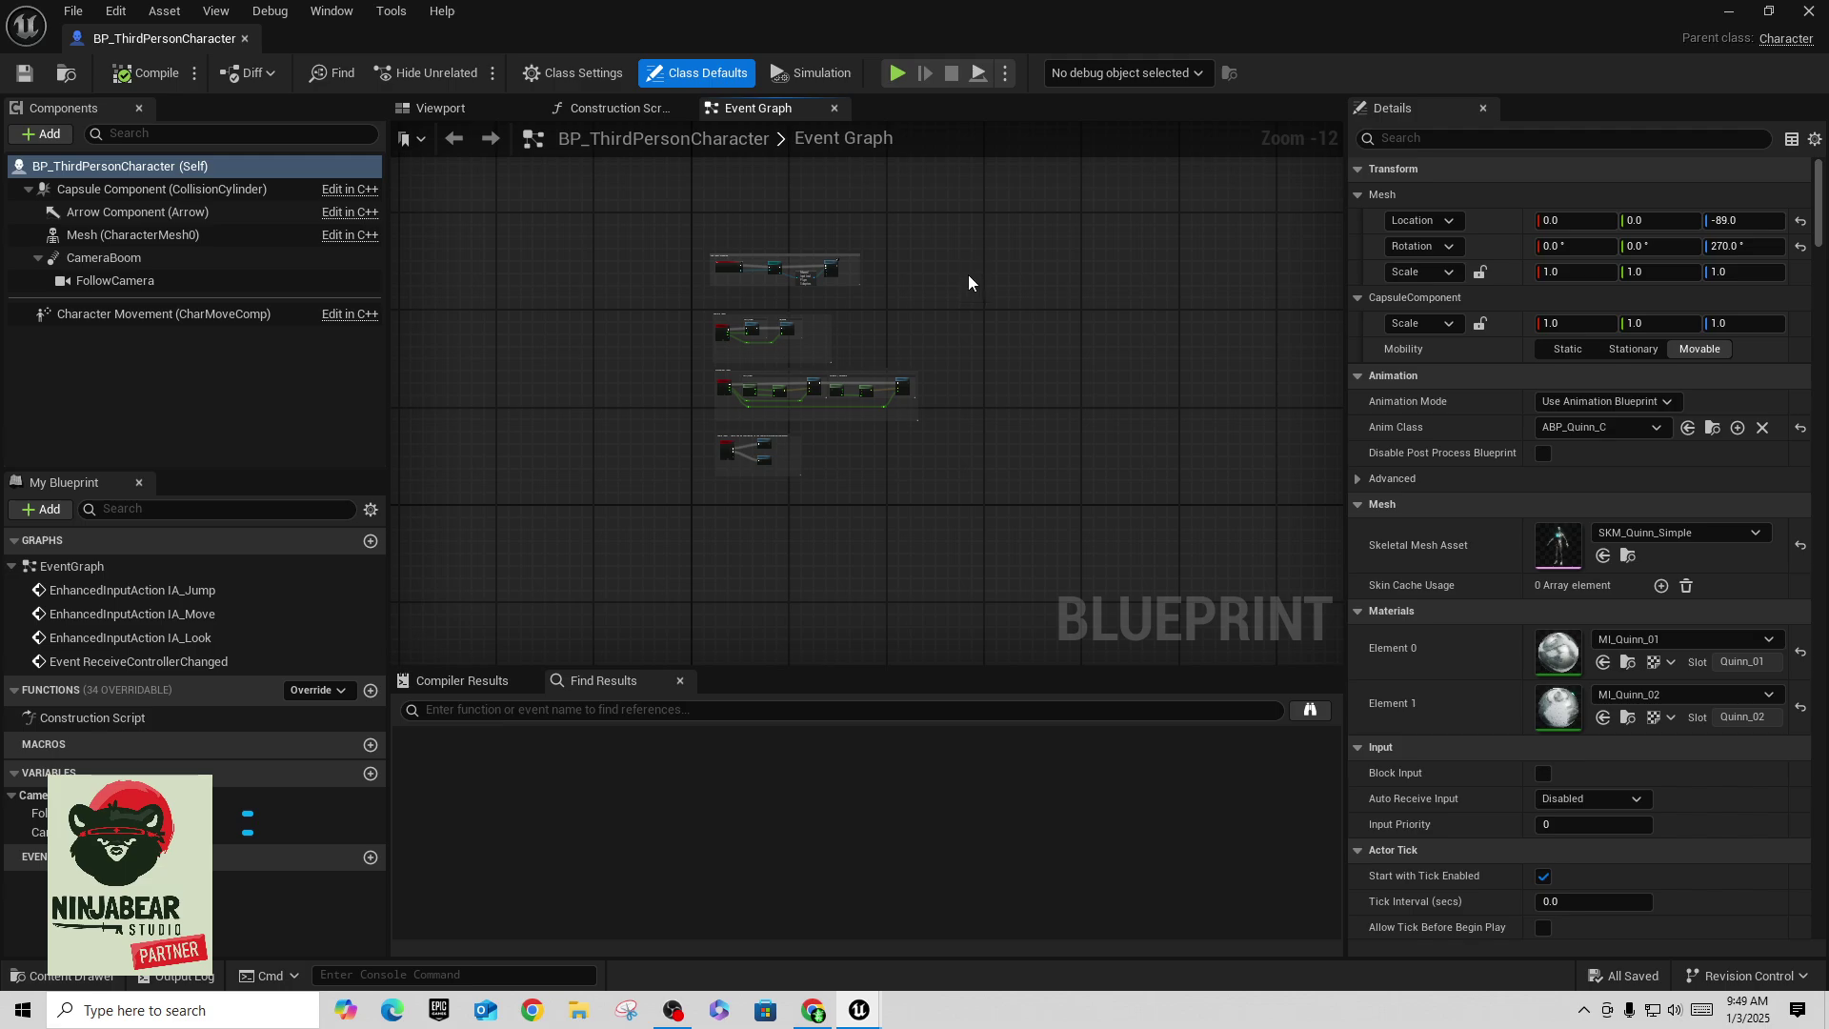
left_click_drag(671, 218, 986, 546)
key("Delete")
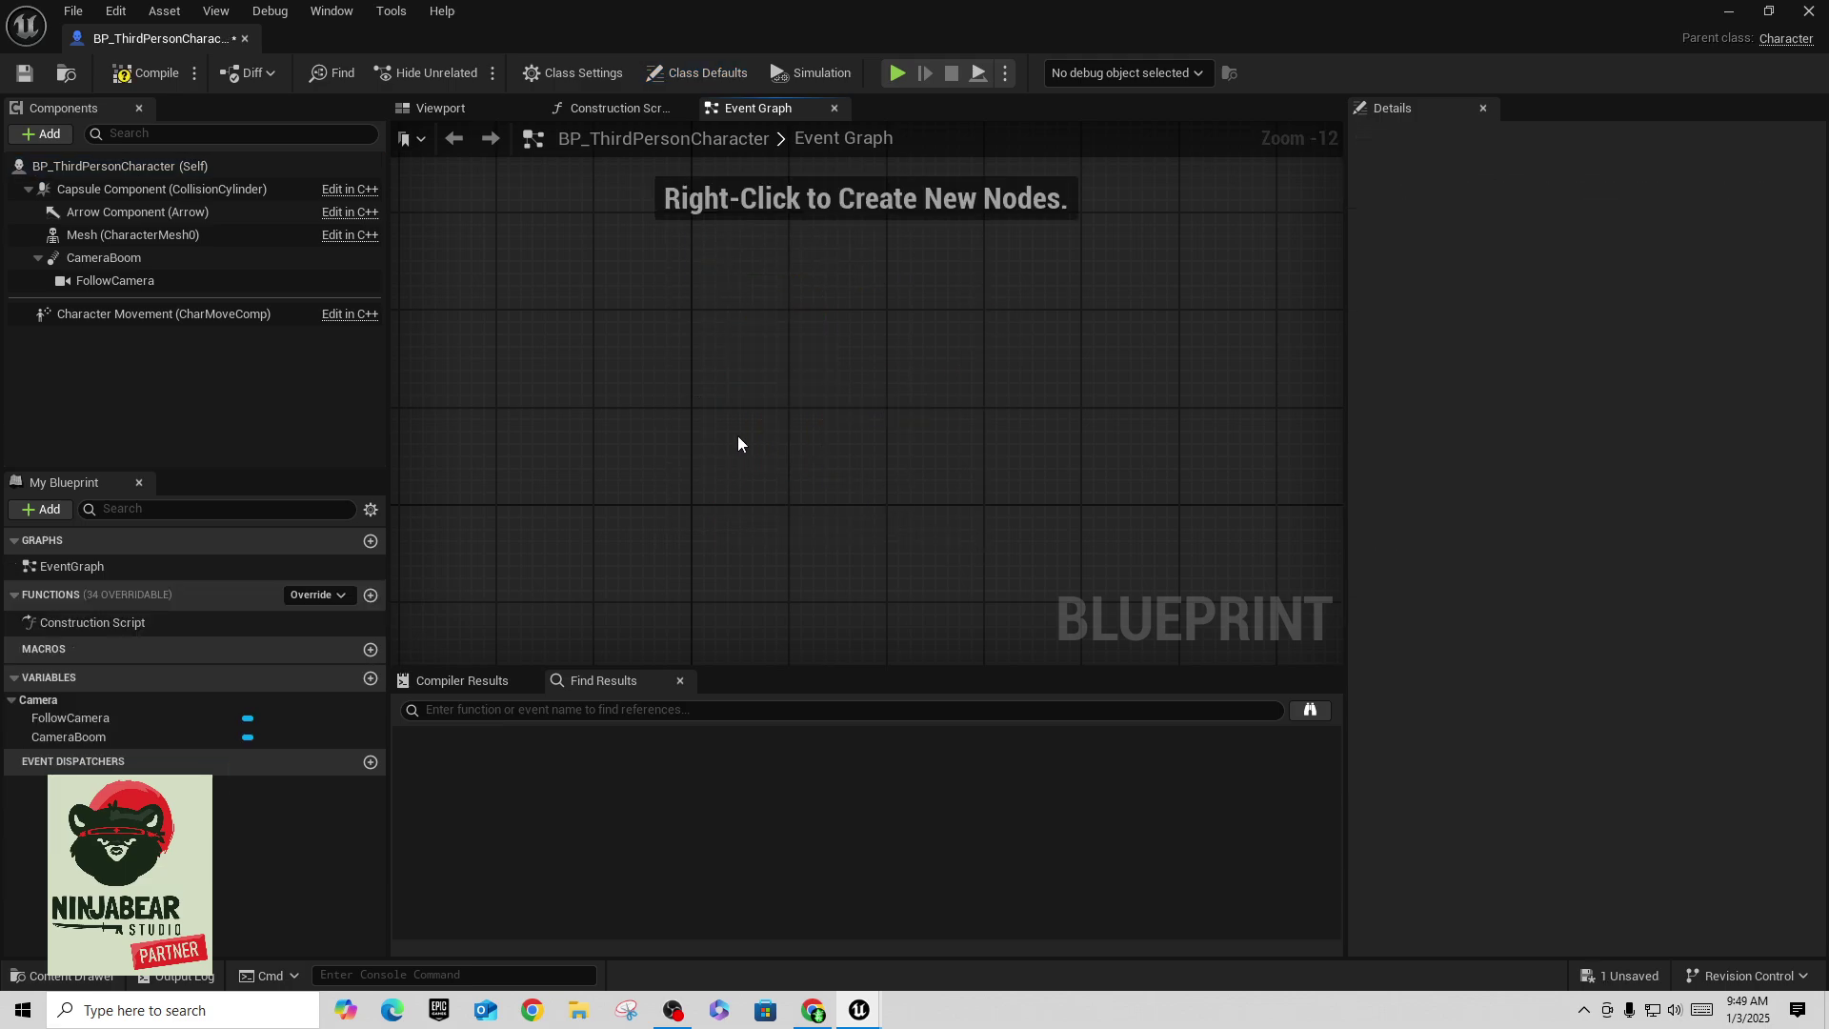
left_click(26, 76)
Step: Close the blueprint and start a Play In Editor session of ThirdPersonMap
left_click(245, 38)
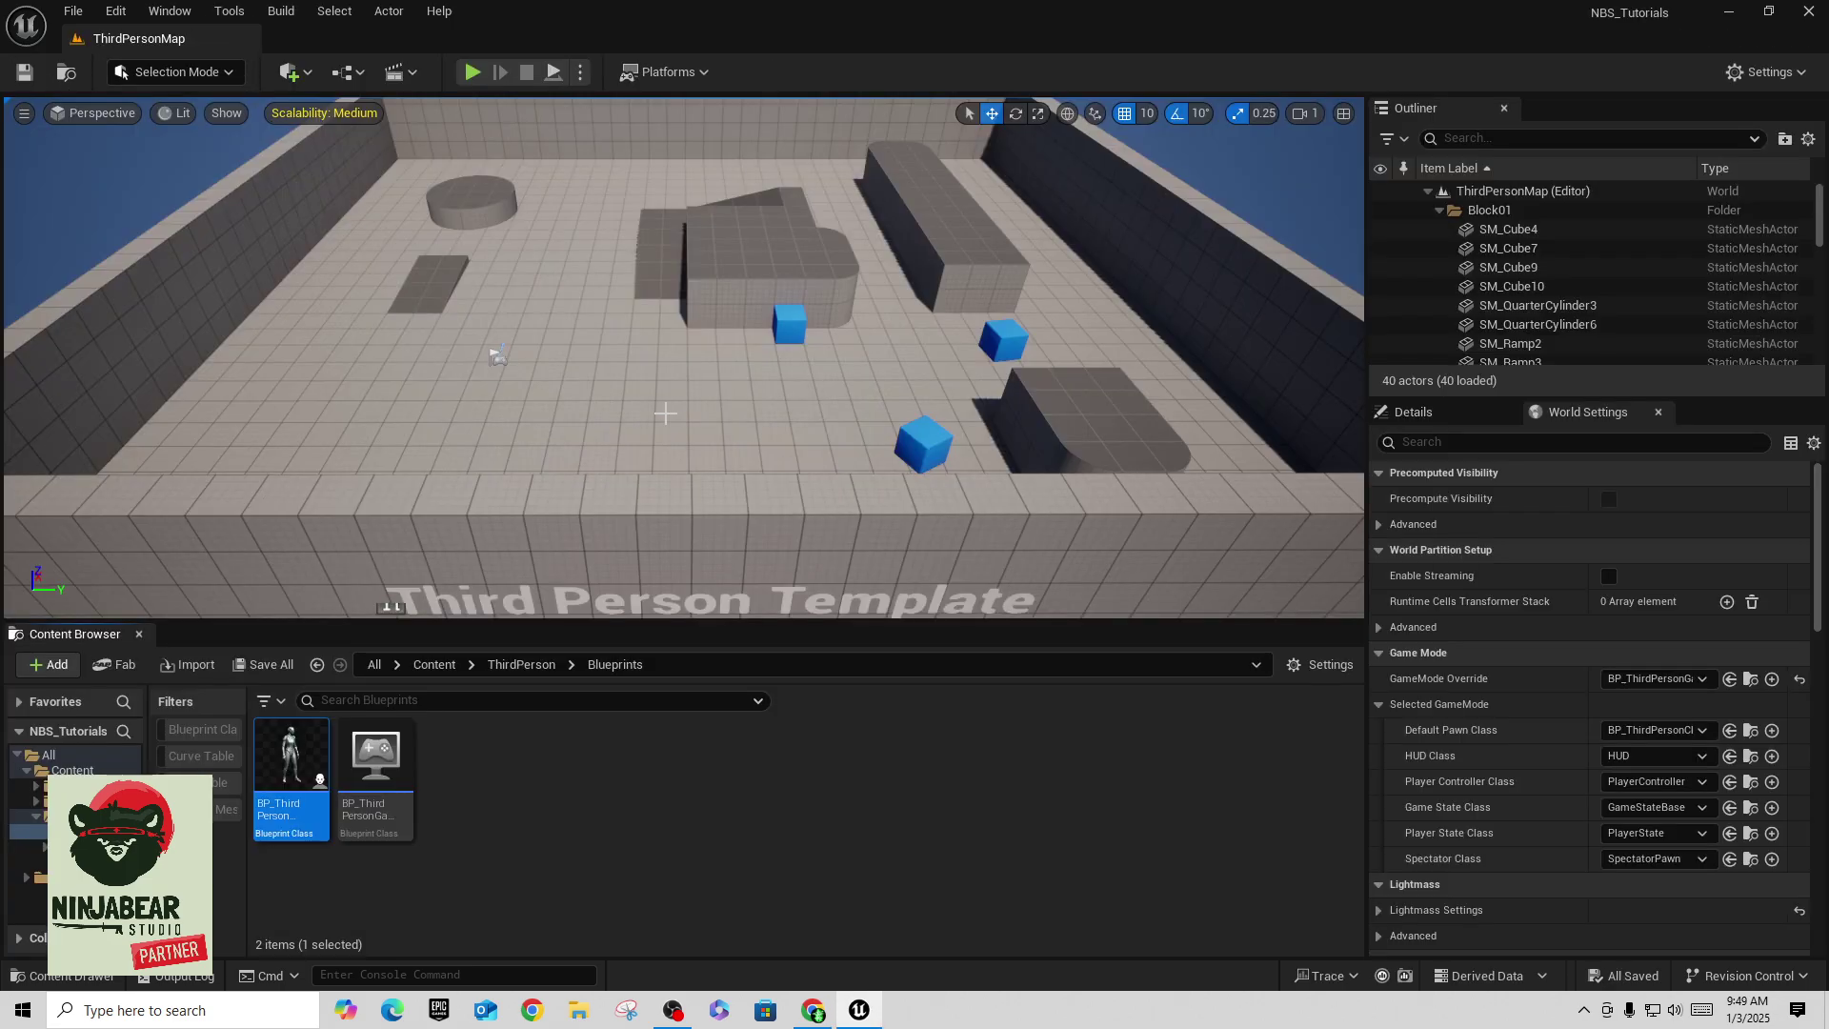
left_click(471, 73)
left_click(722, 349)
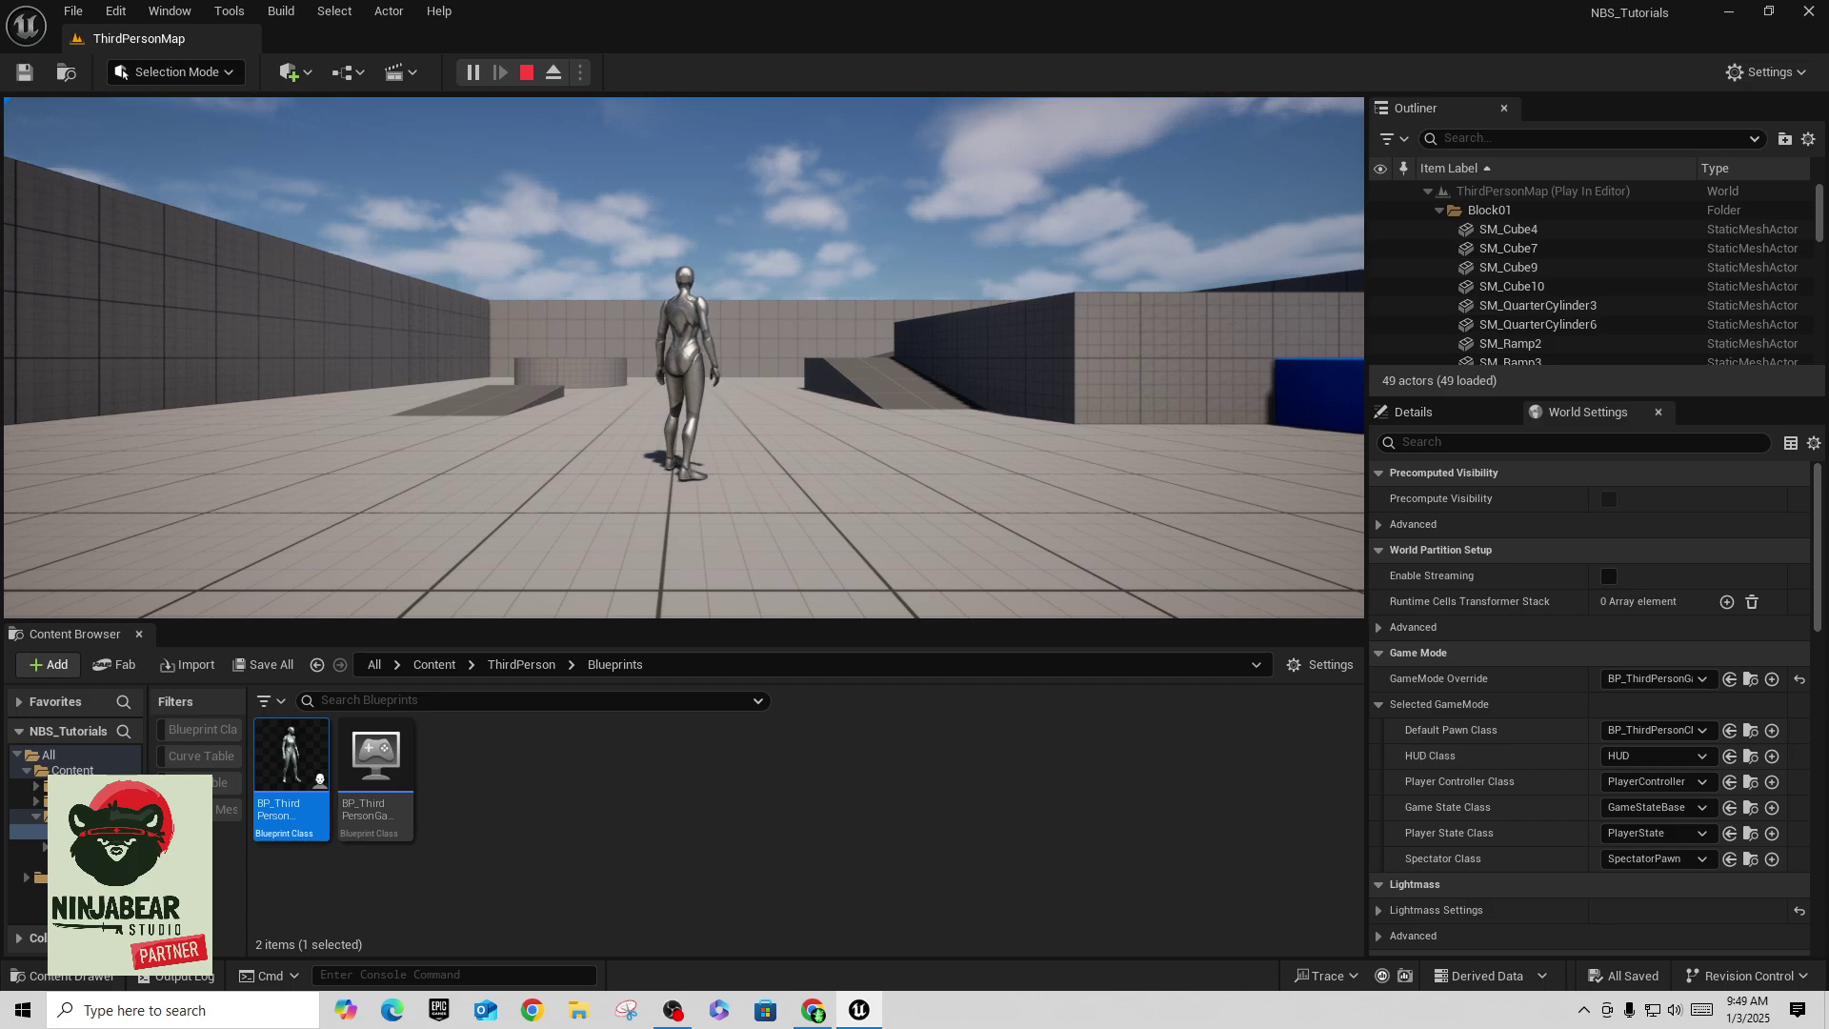
Step: Stop the play session and browse to the ThirdPerson Input folder
key("Escape")
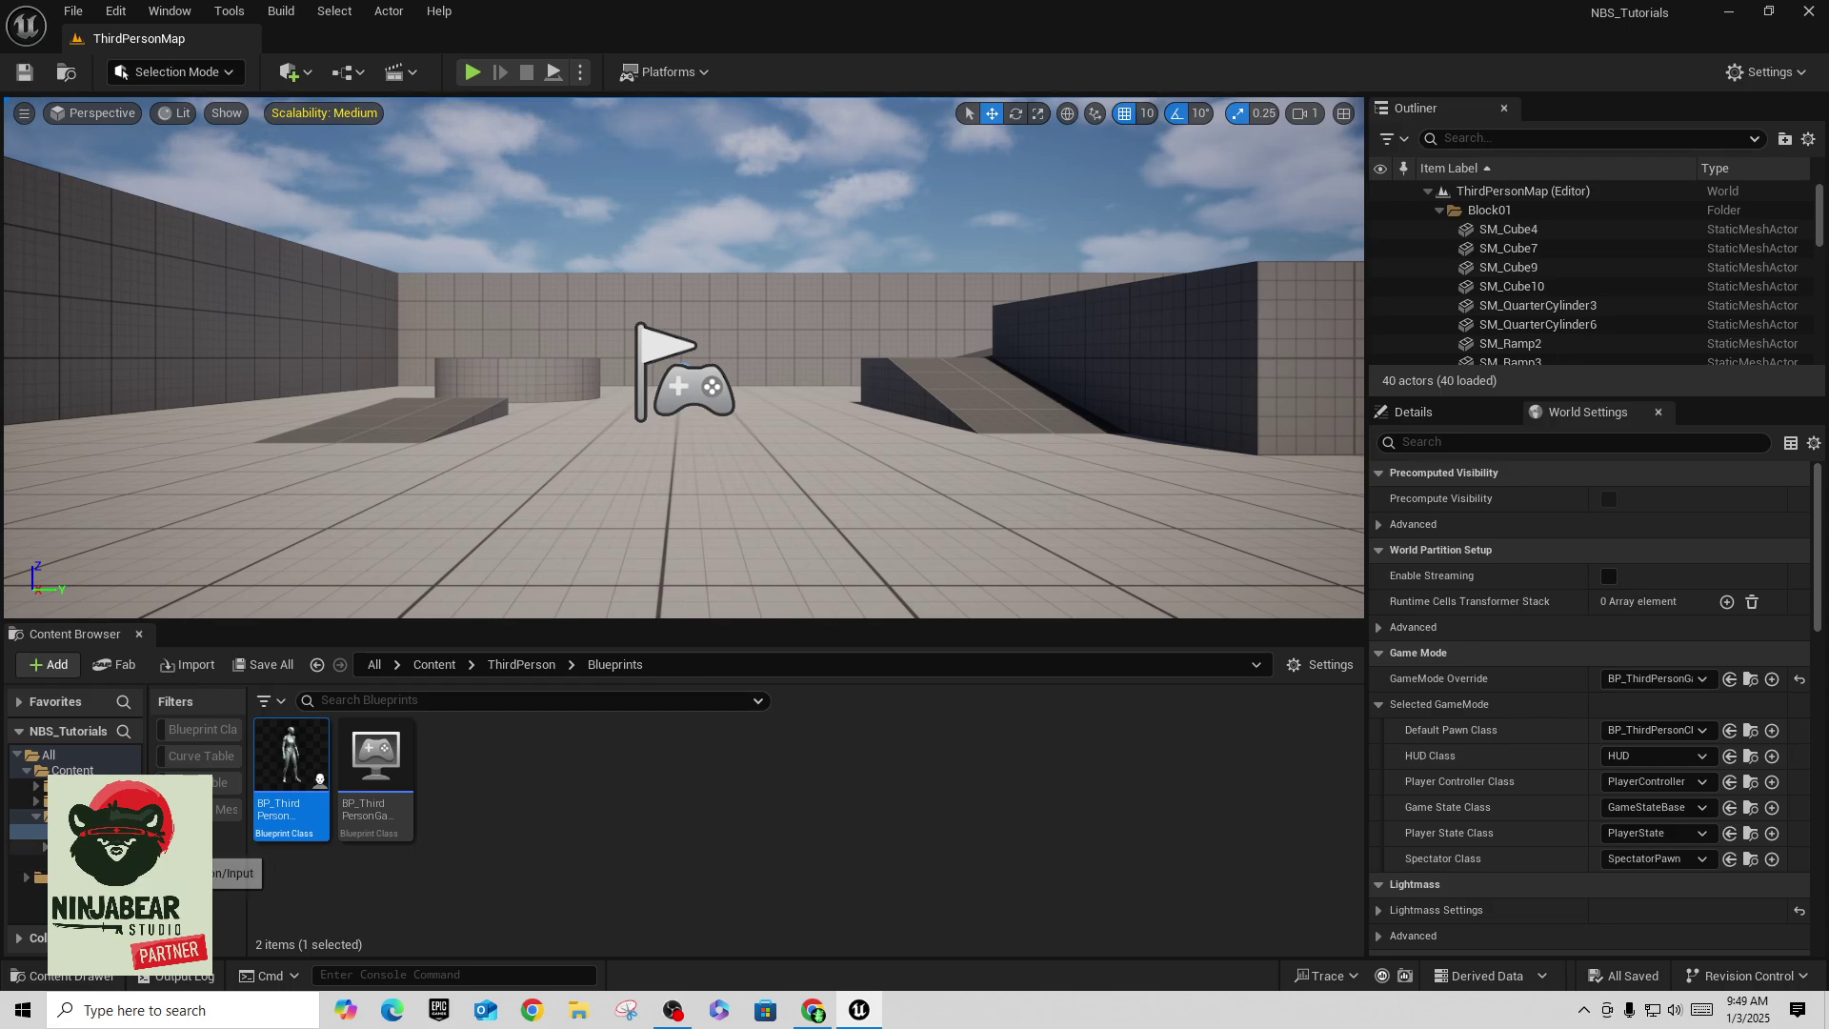
left_click(29, 846)
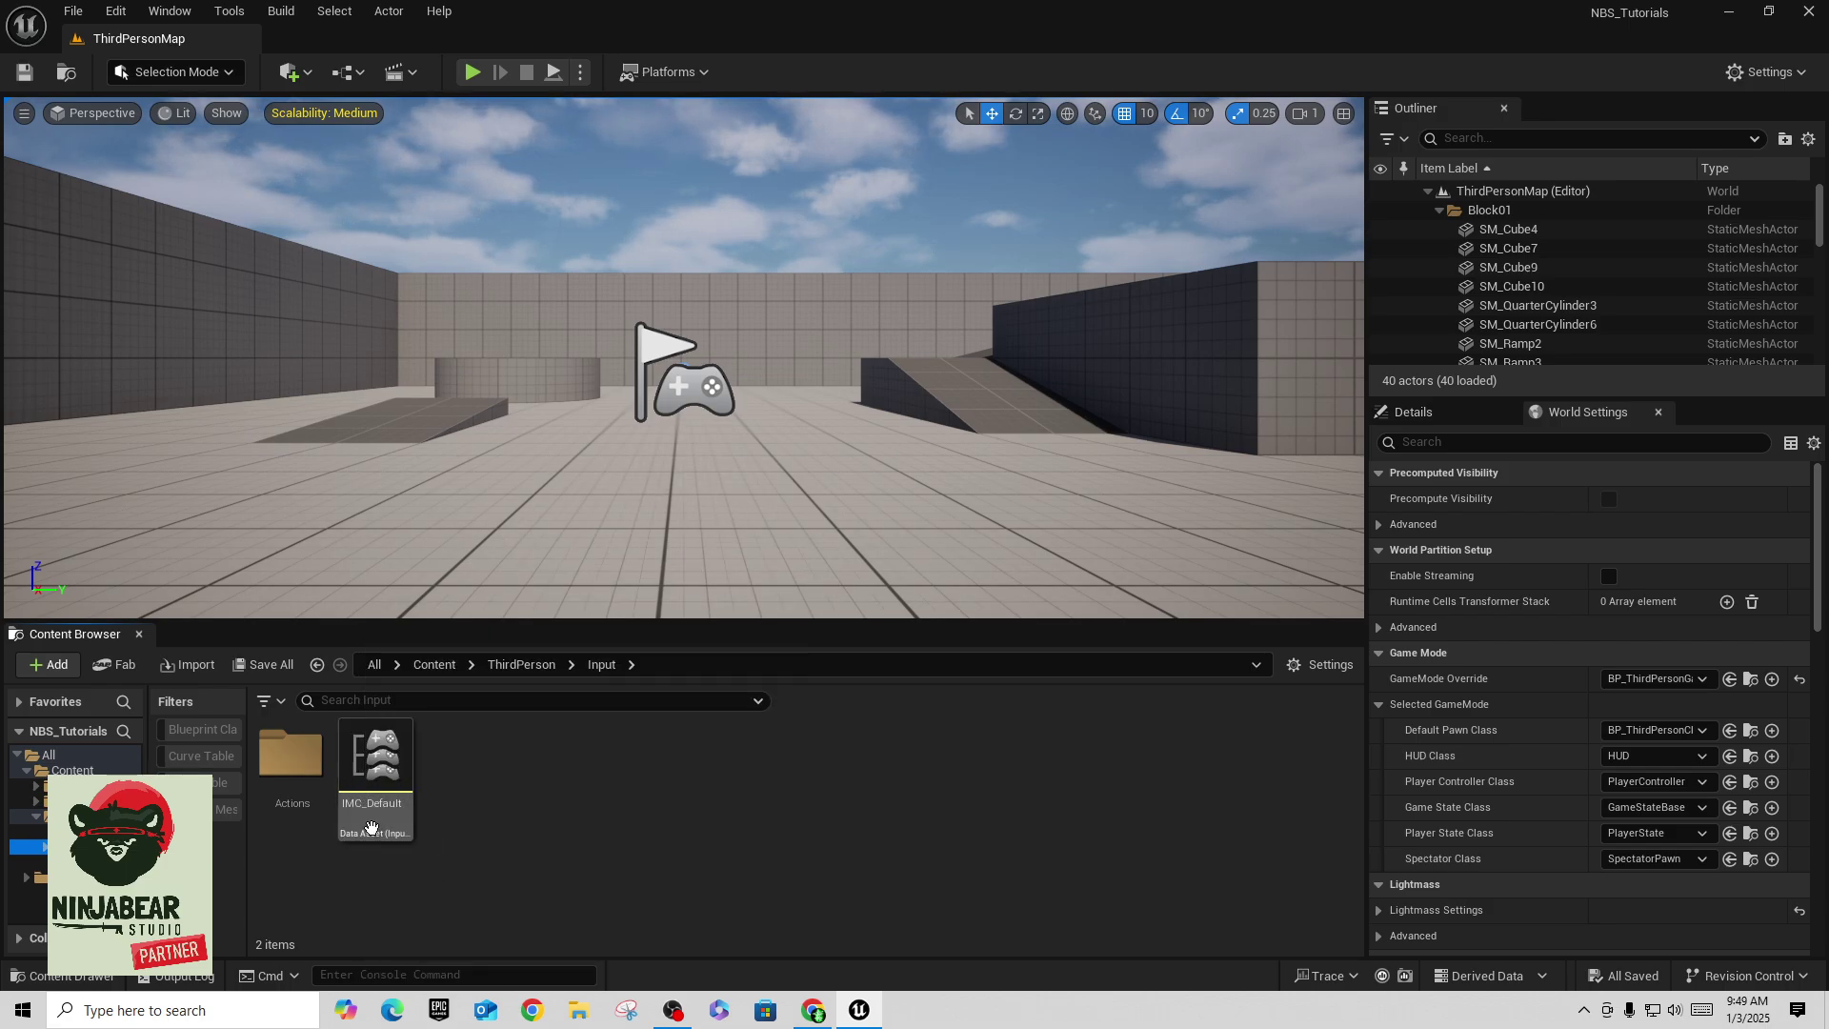
Step: Open IMC_Default, expand the IA_Look, IA_Jump and IA_Move mappings, then close it
double_click(364, 774)
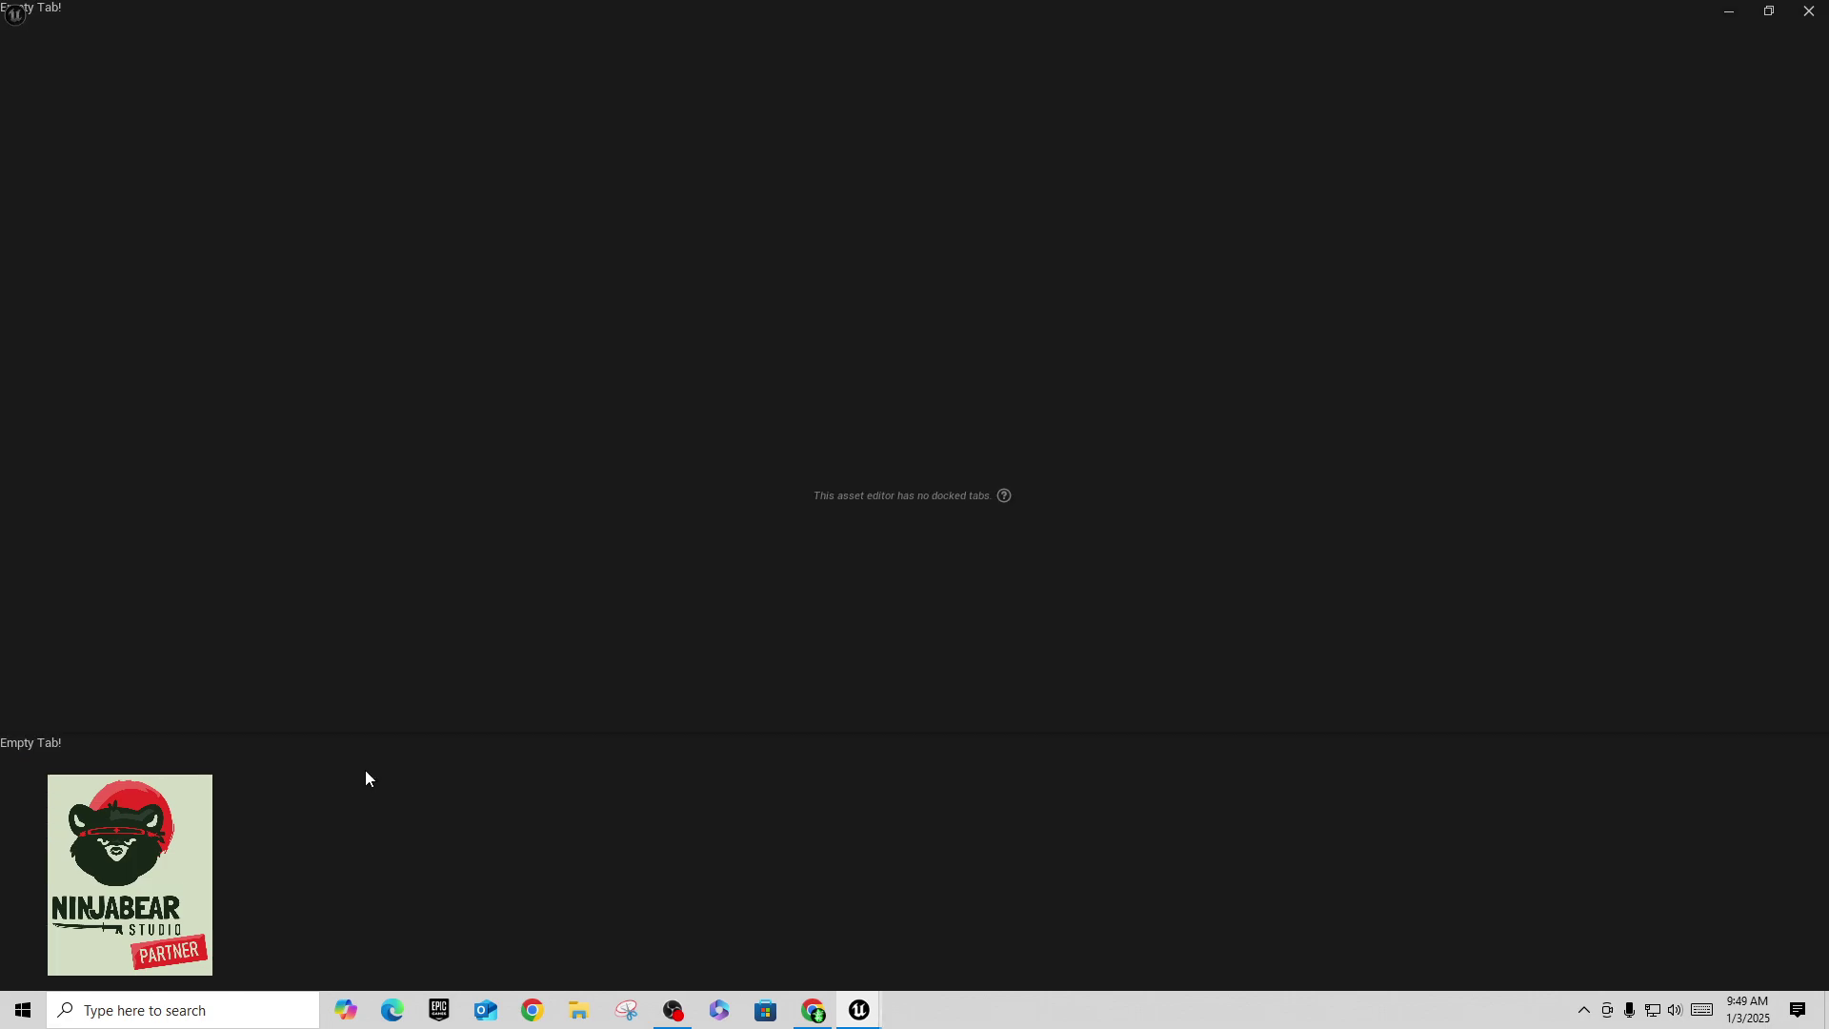
left_click(14, 193)
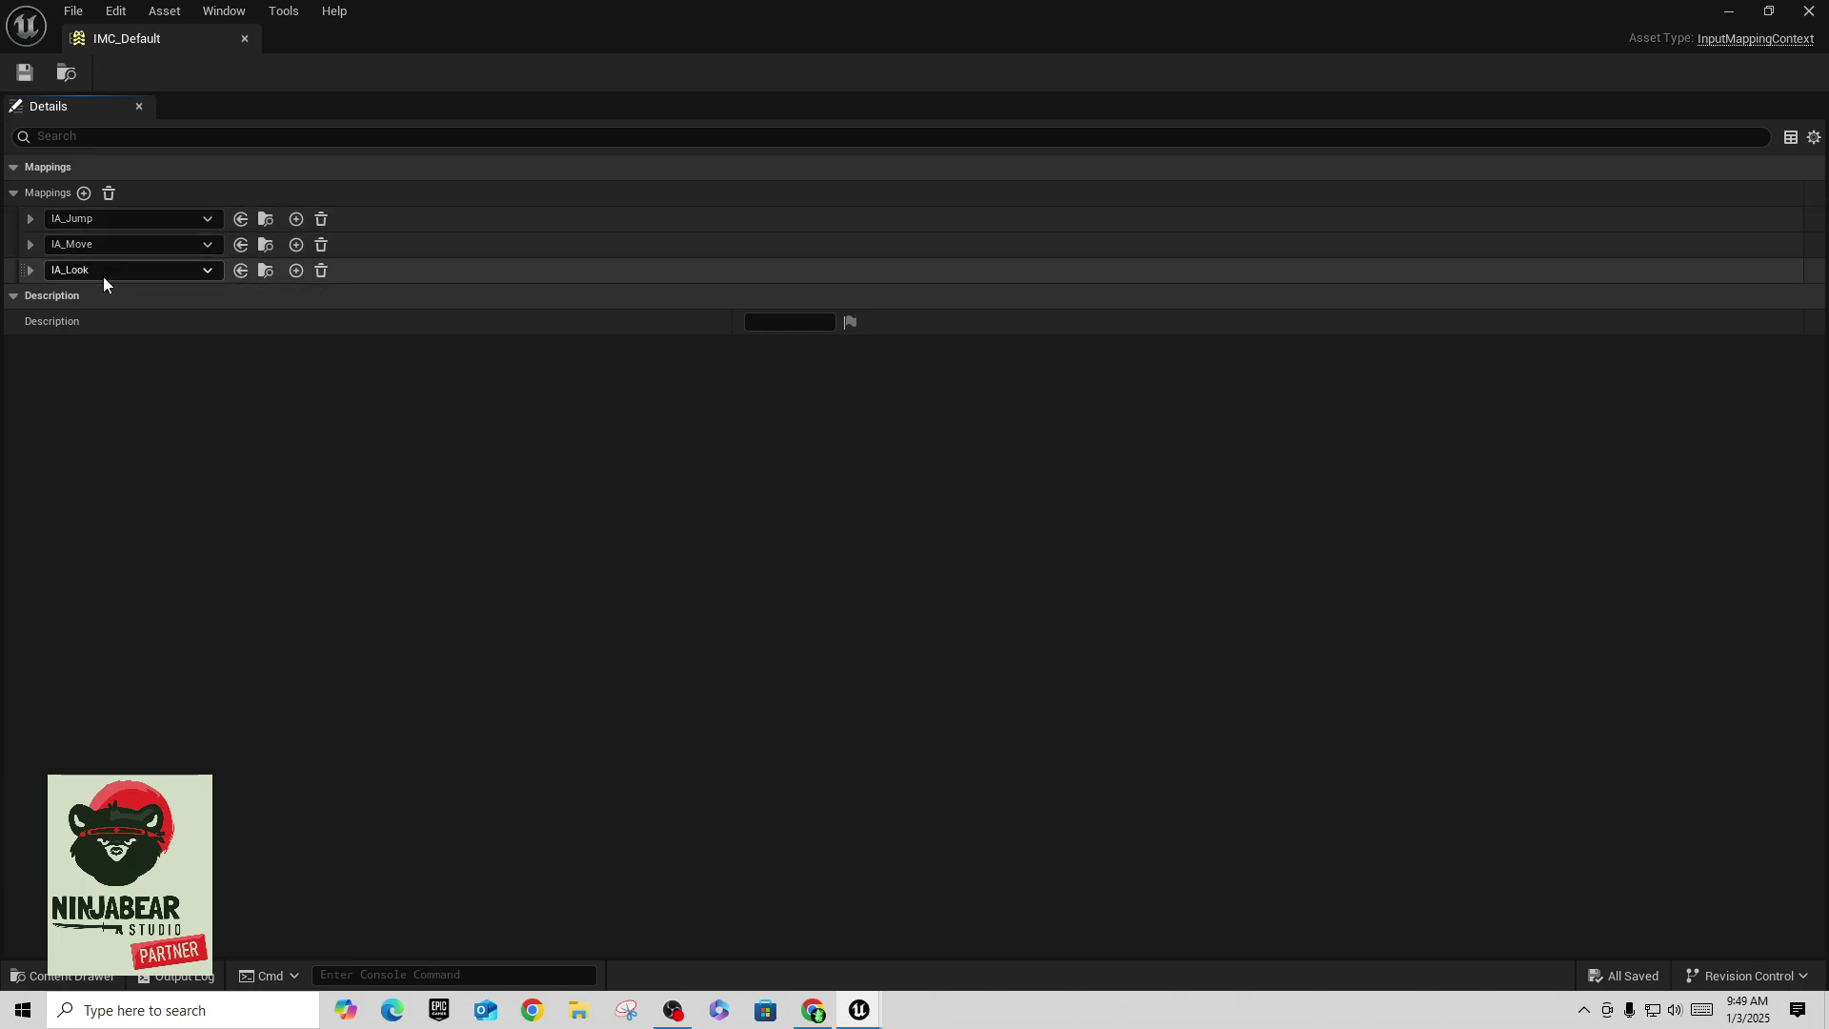
left_click(30, 270)
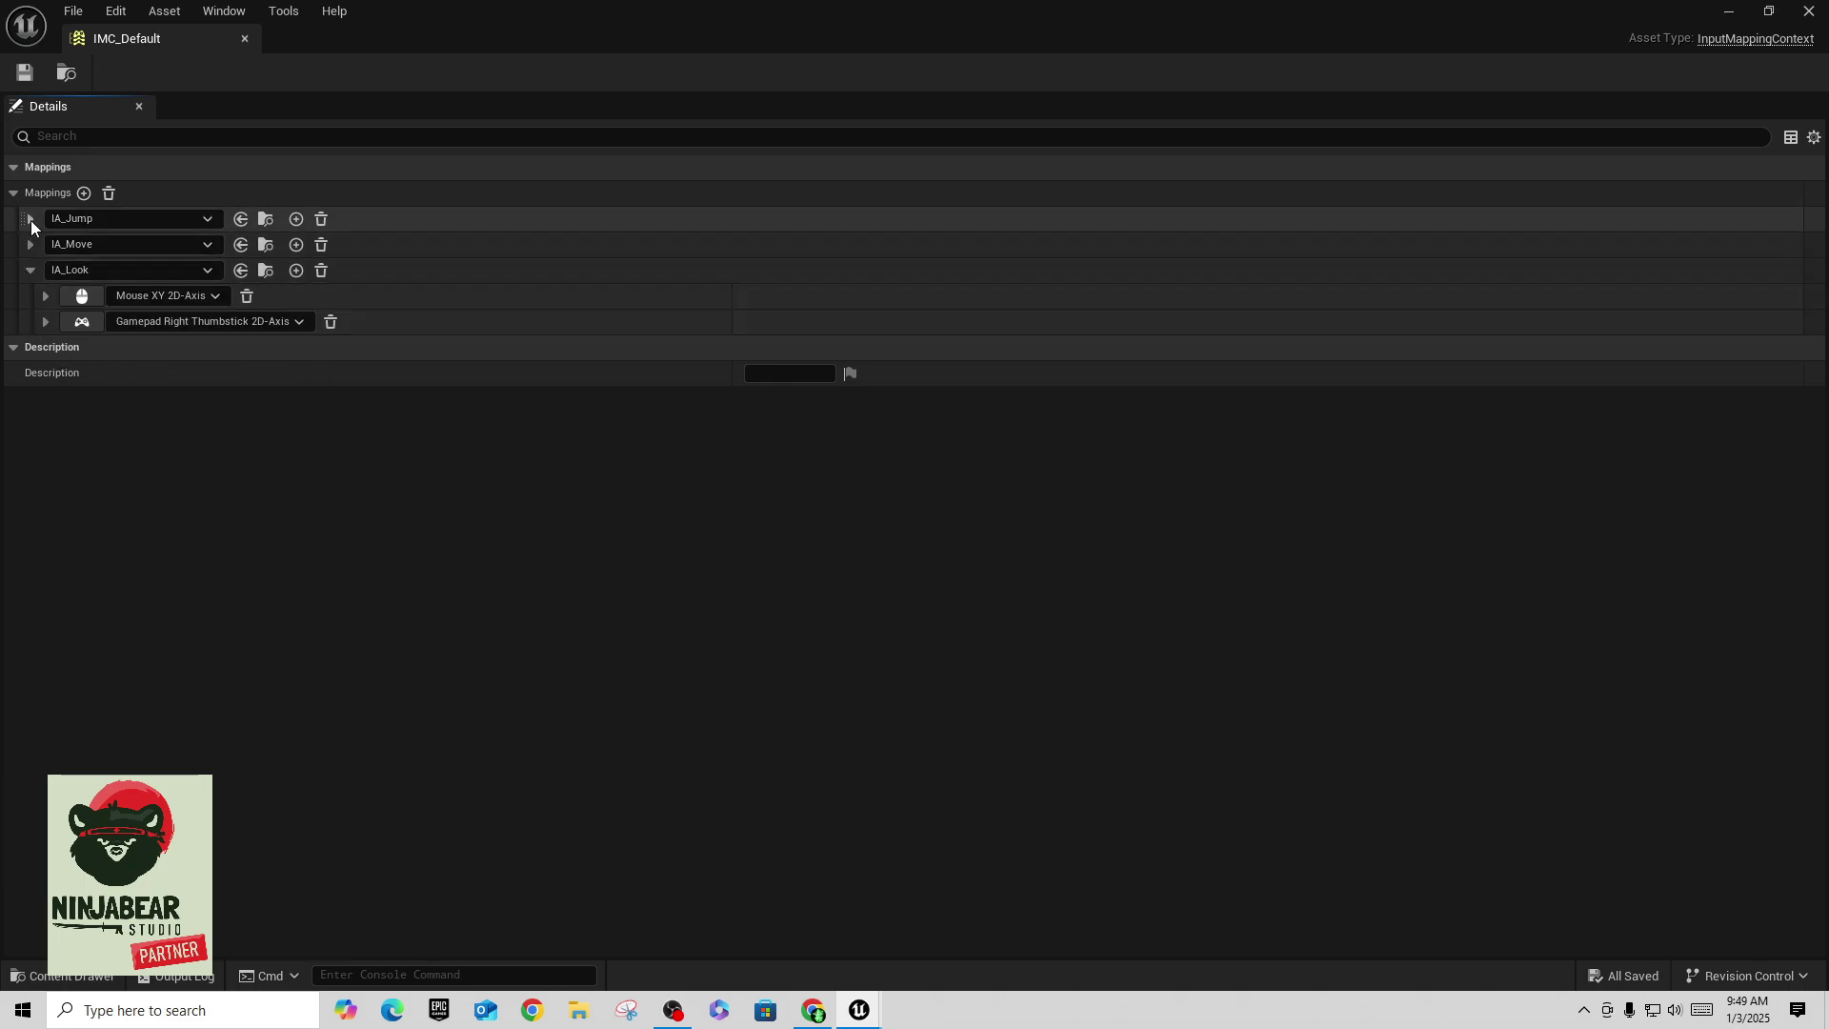
left_click(31, 220)
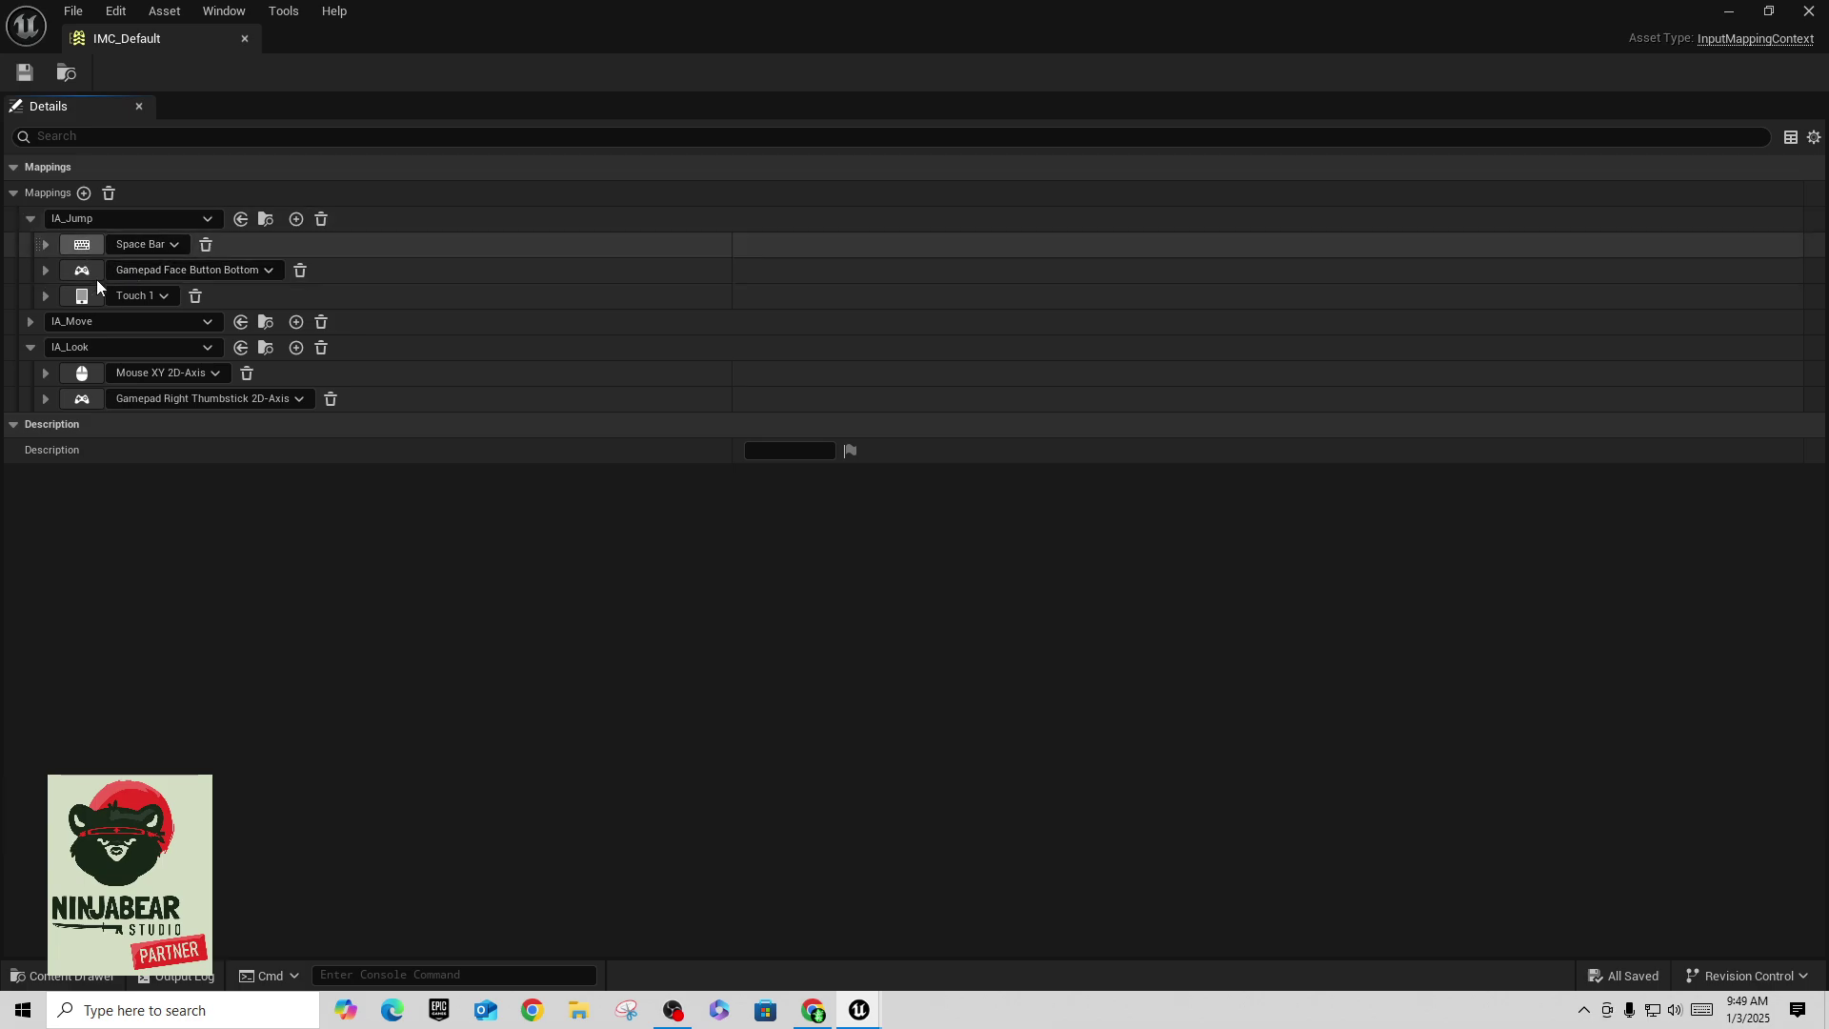
left_click(30, 322)
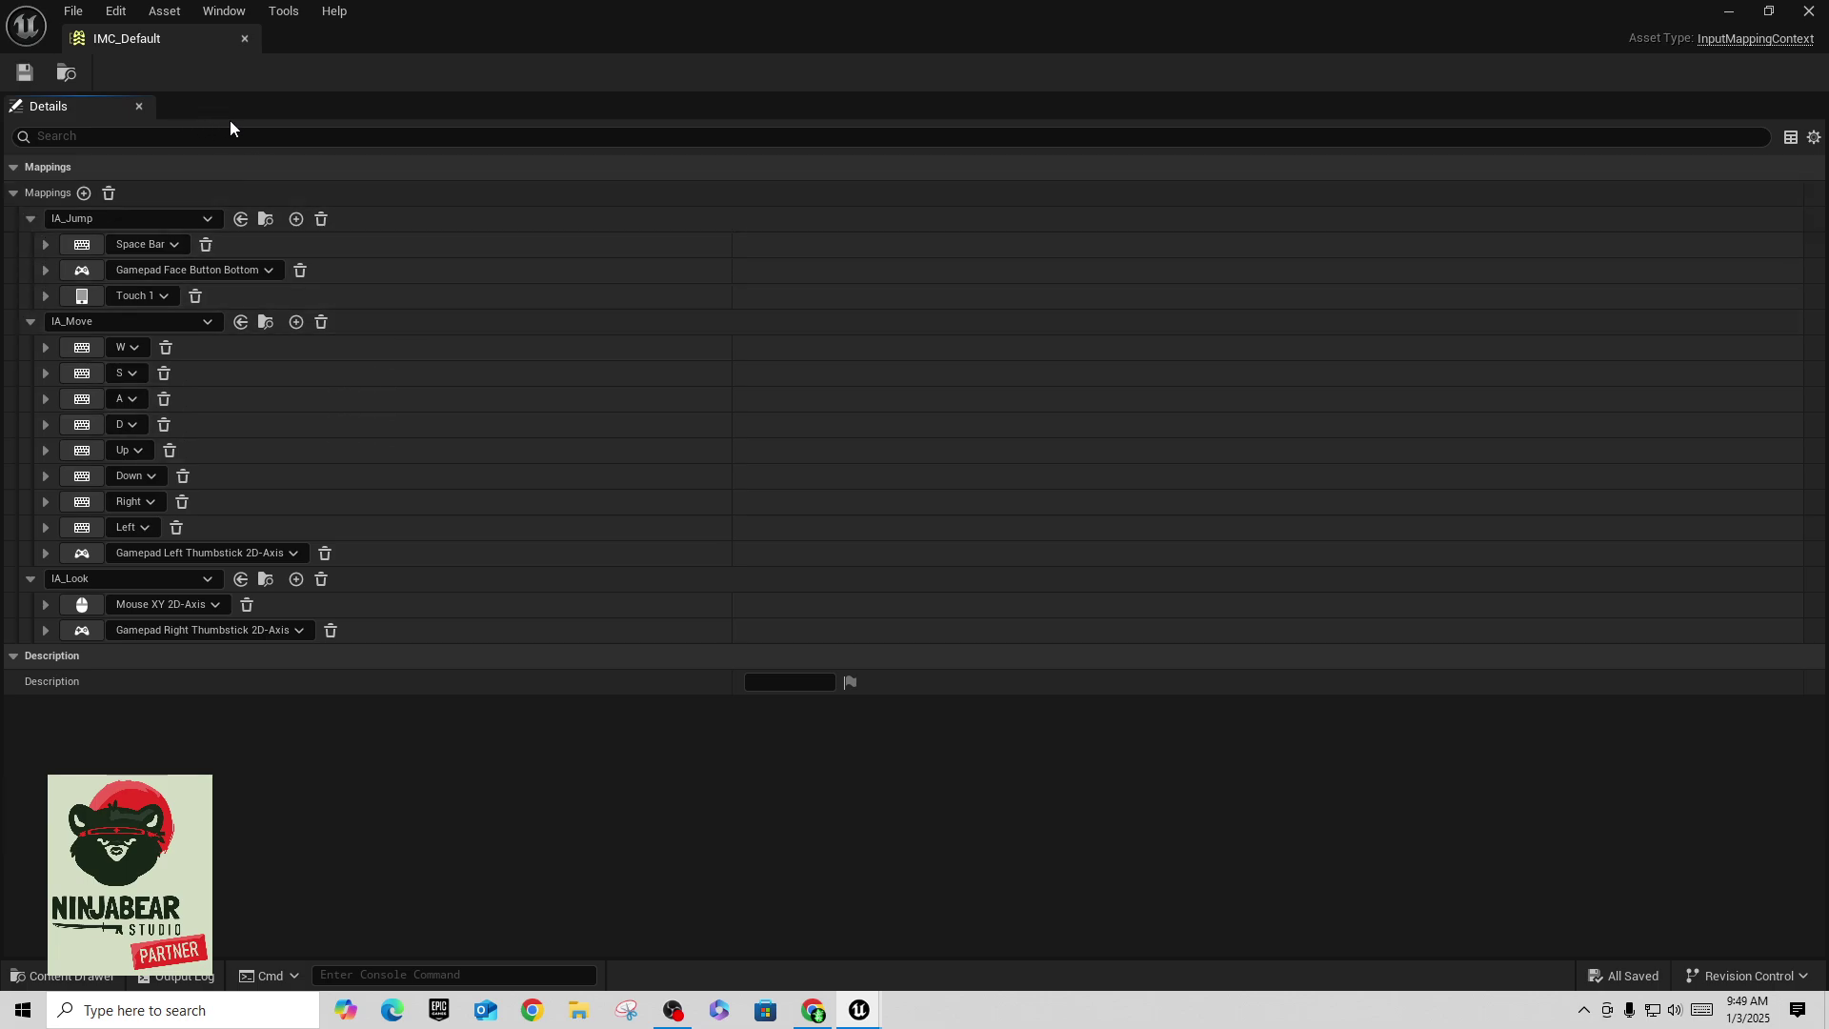
left_click(244, 39)
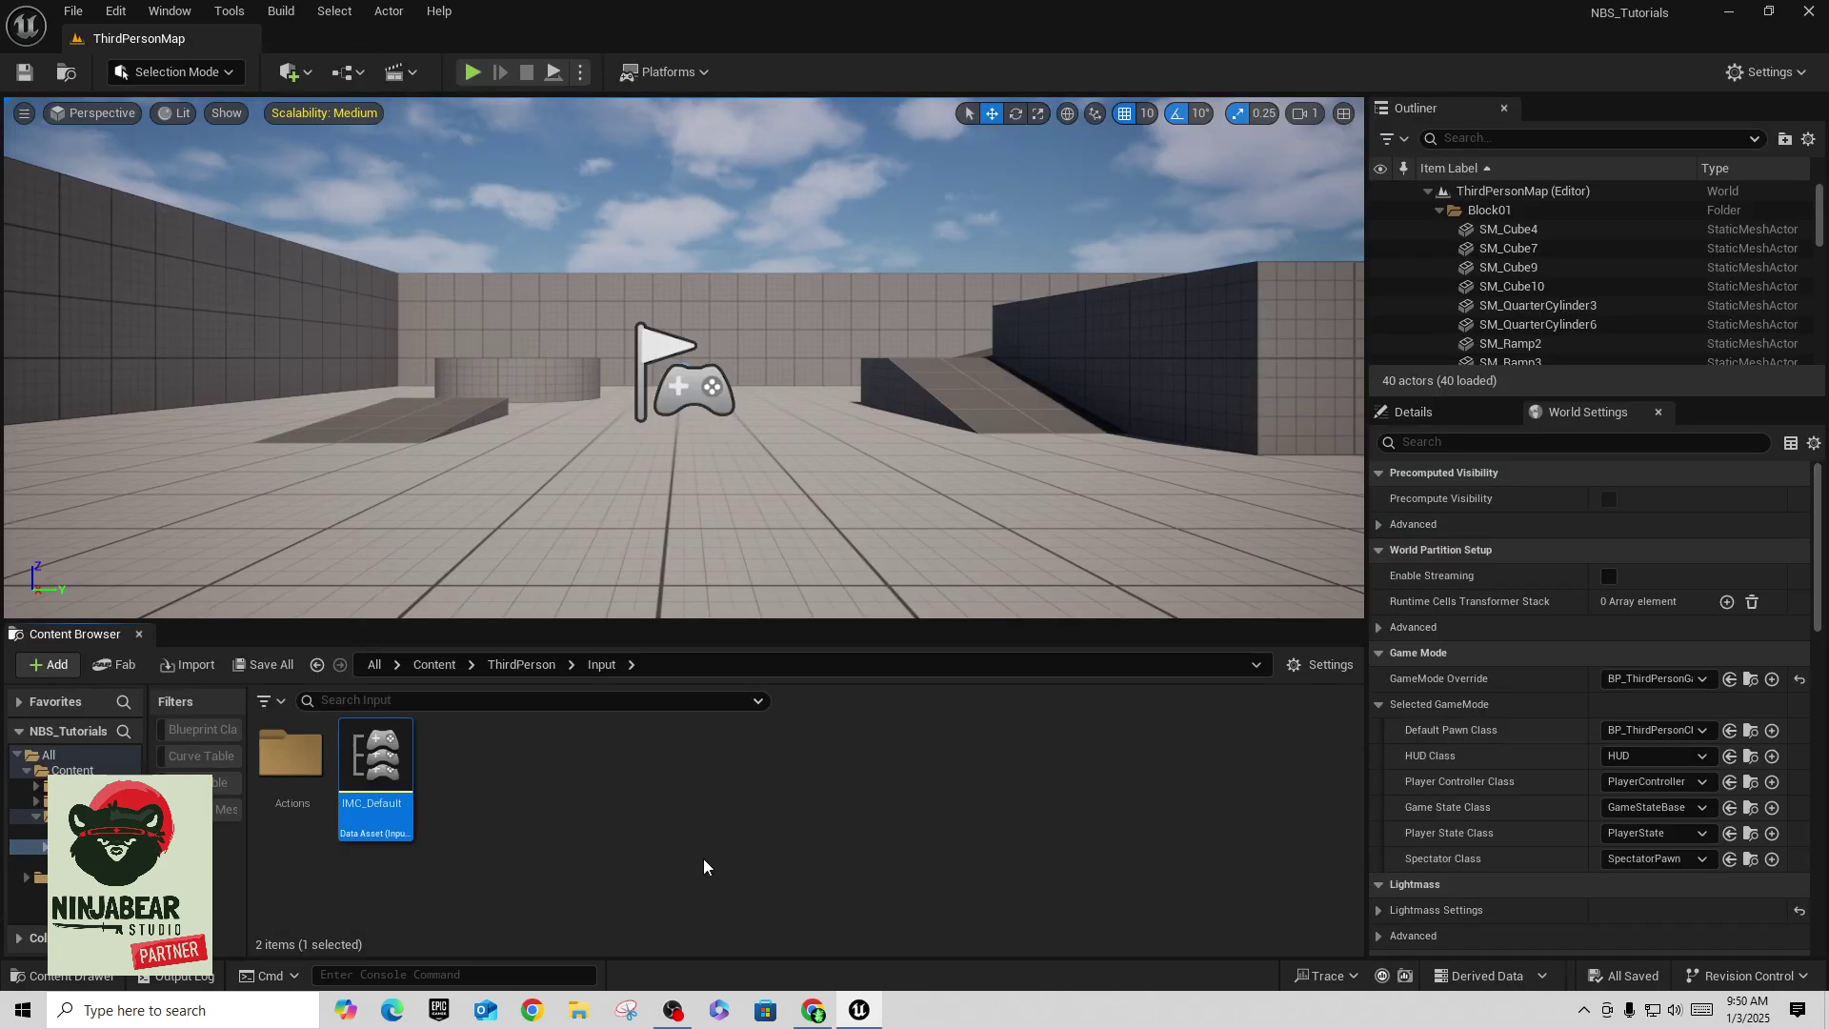
Step: Open IA_Jump from the Actions folder, inspect its Triggers and Advanced settings, then close it
left_click(634, 838)
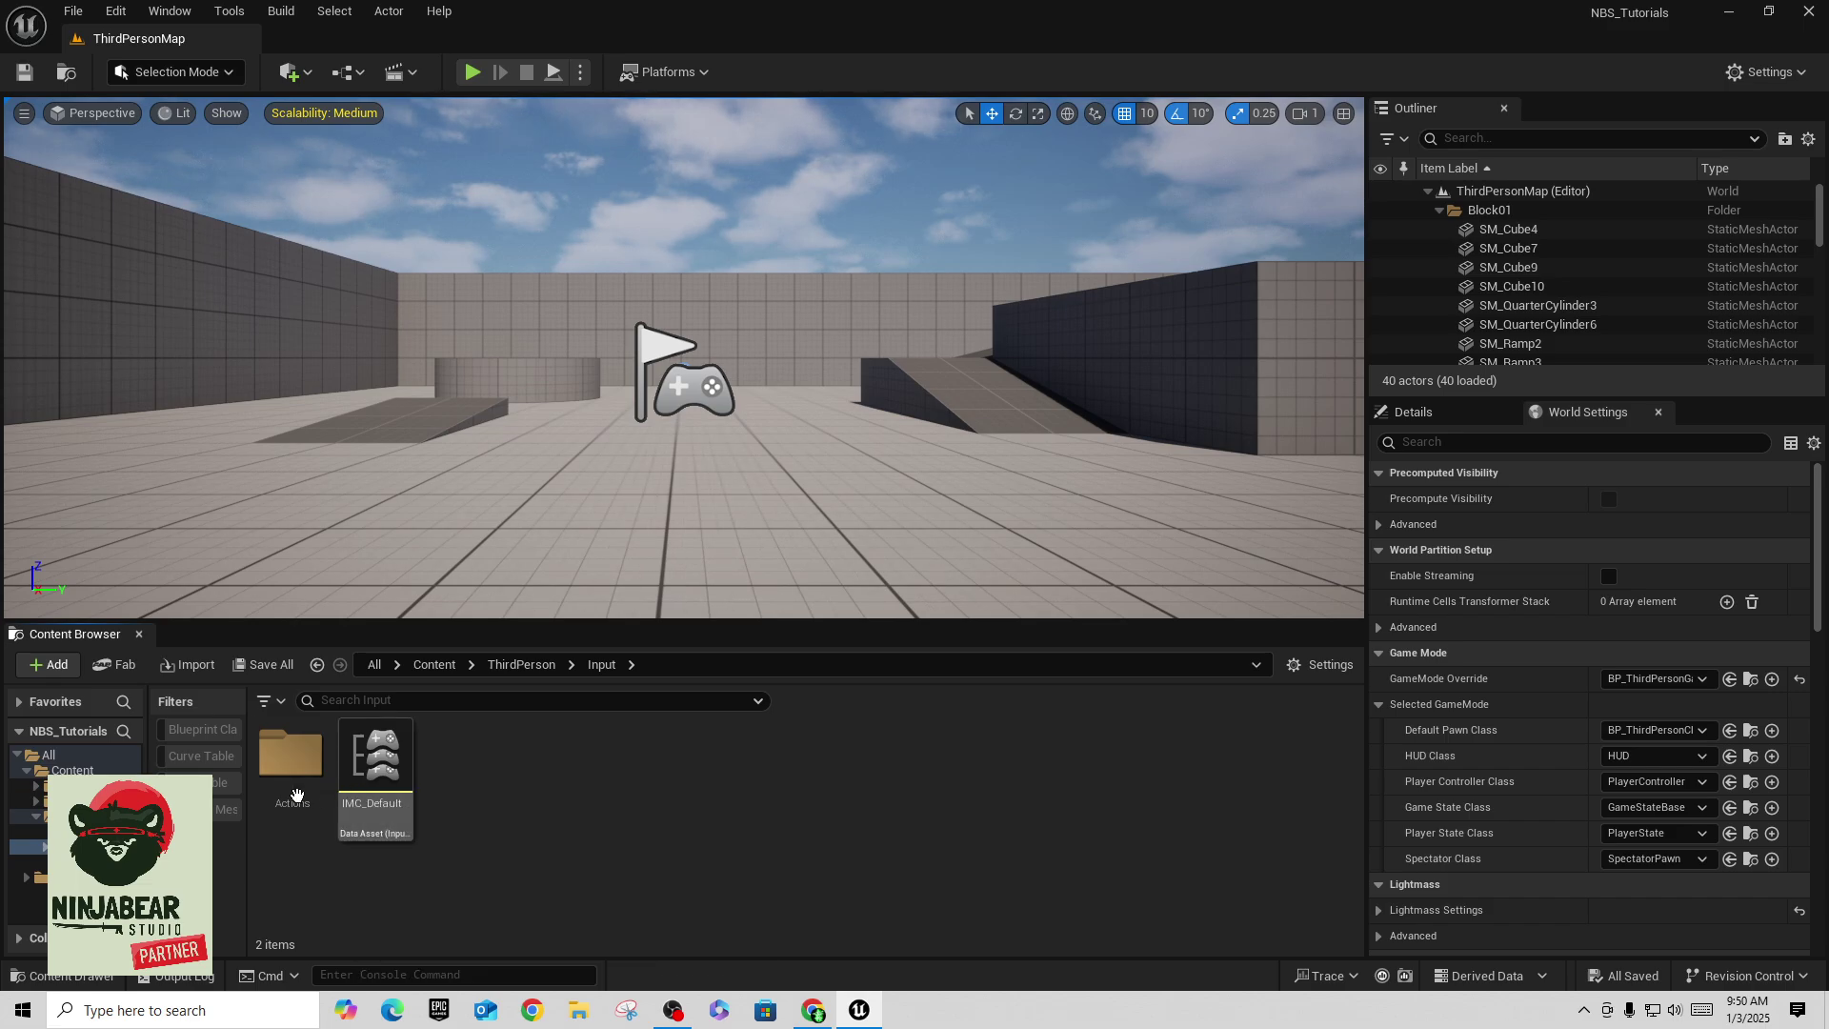
double_click(289, 759)
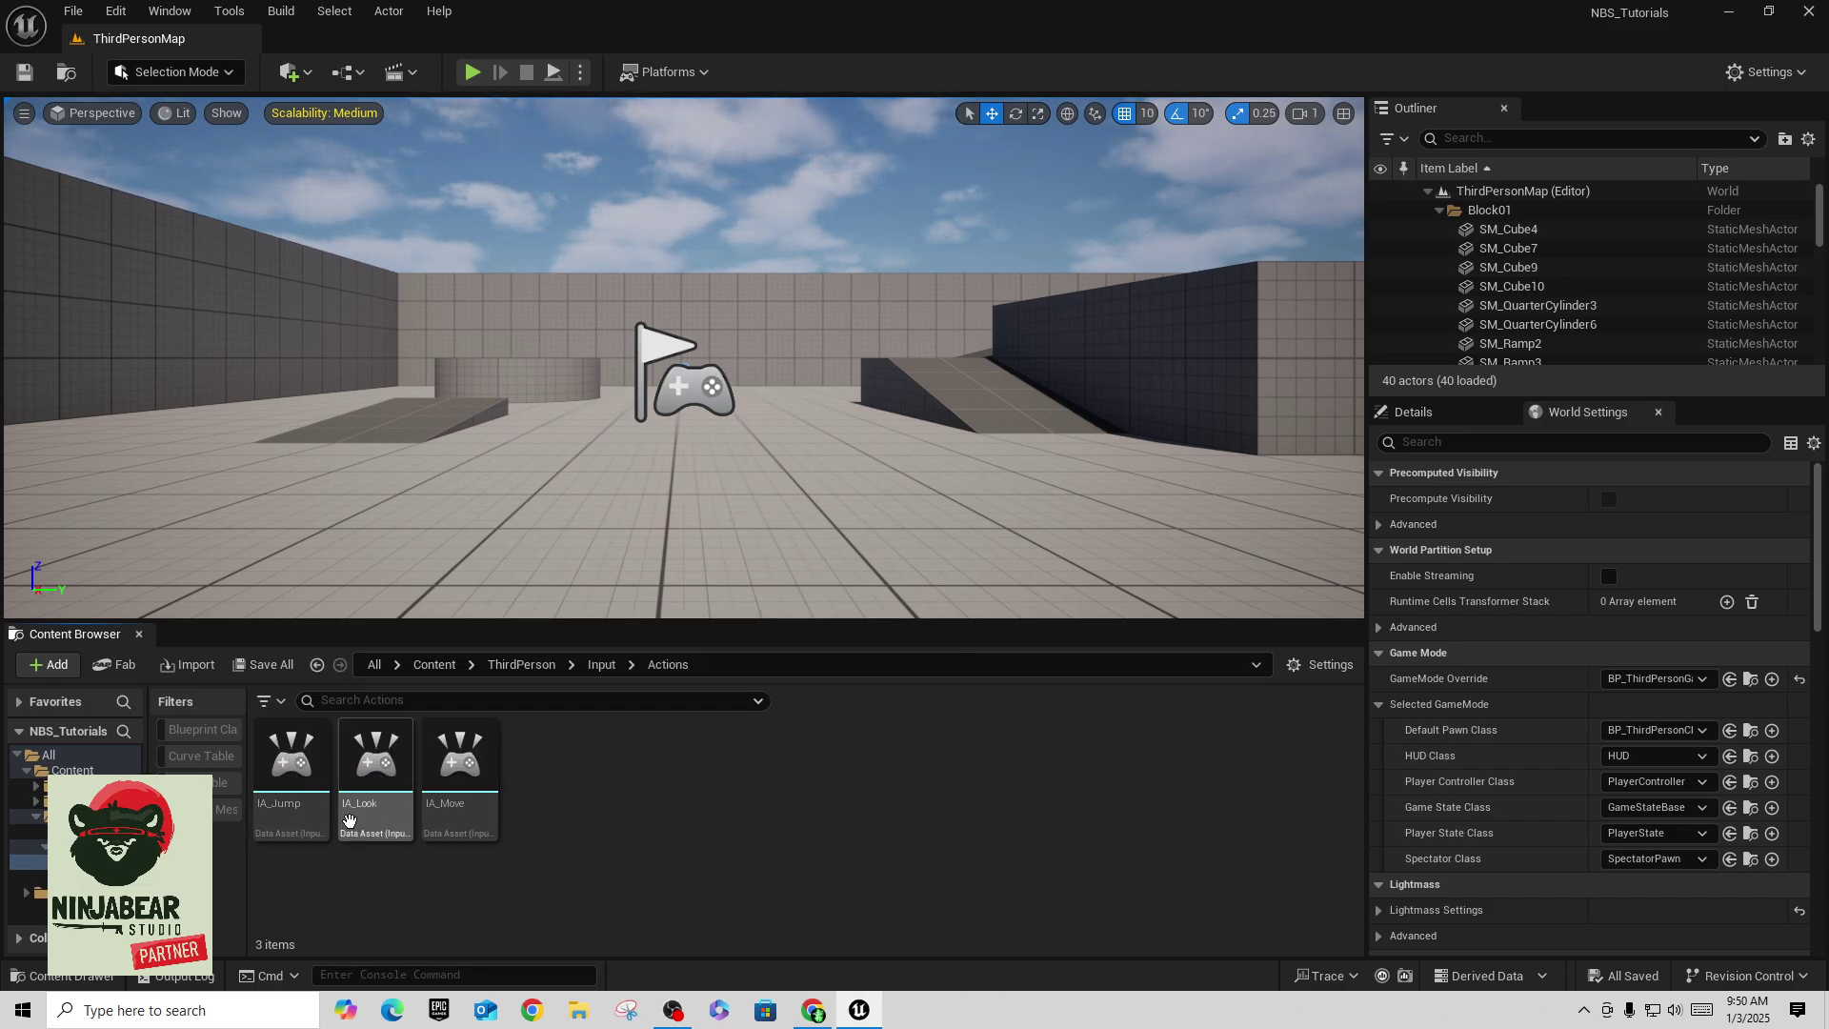
double_click(280, 772)
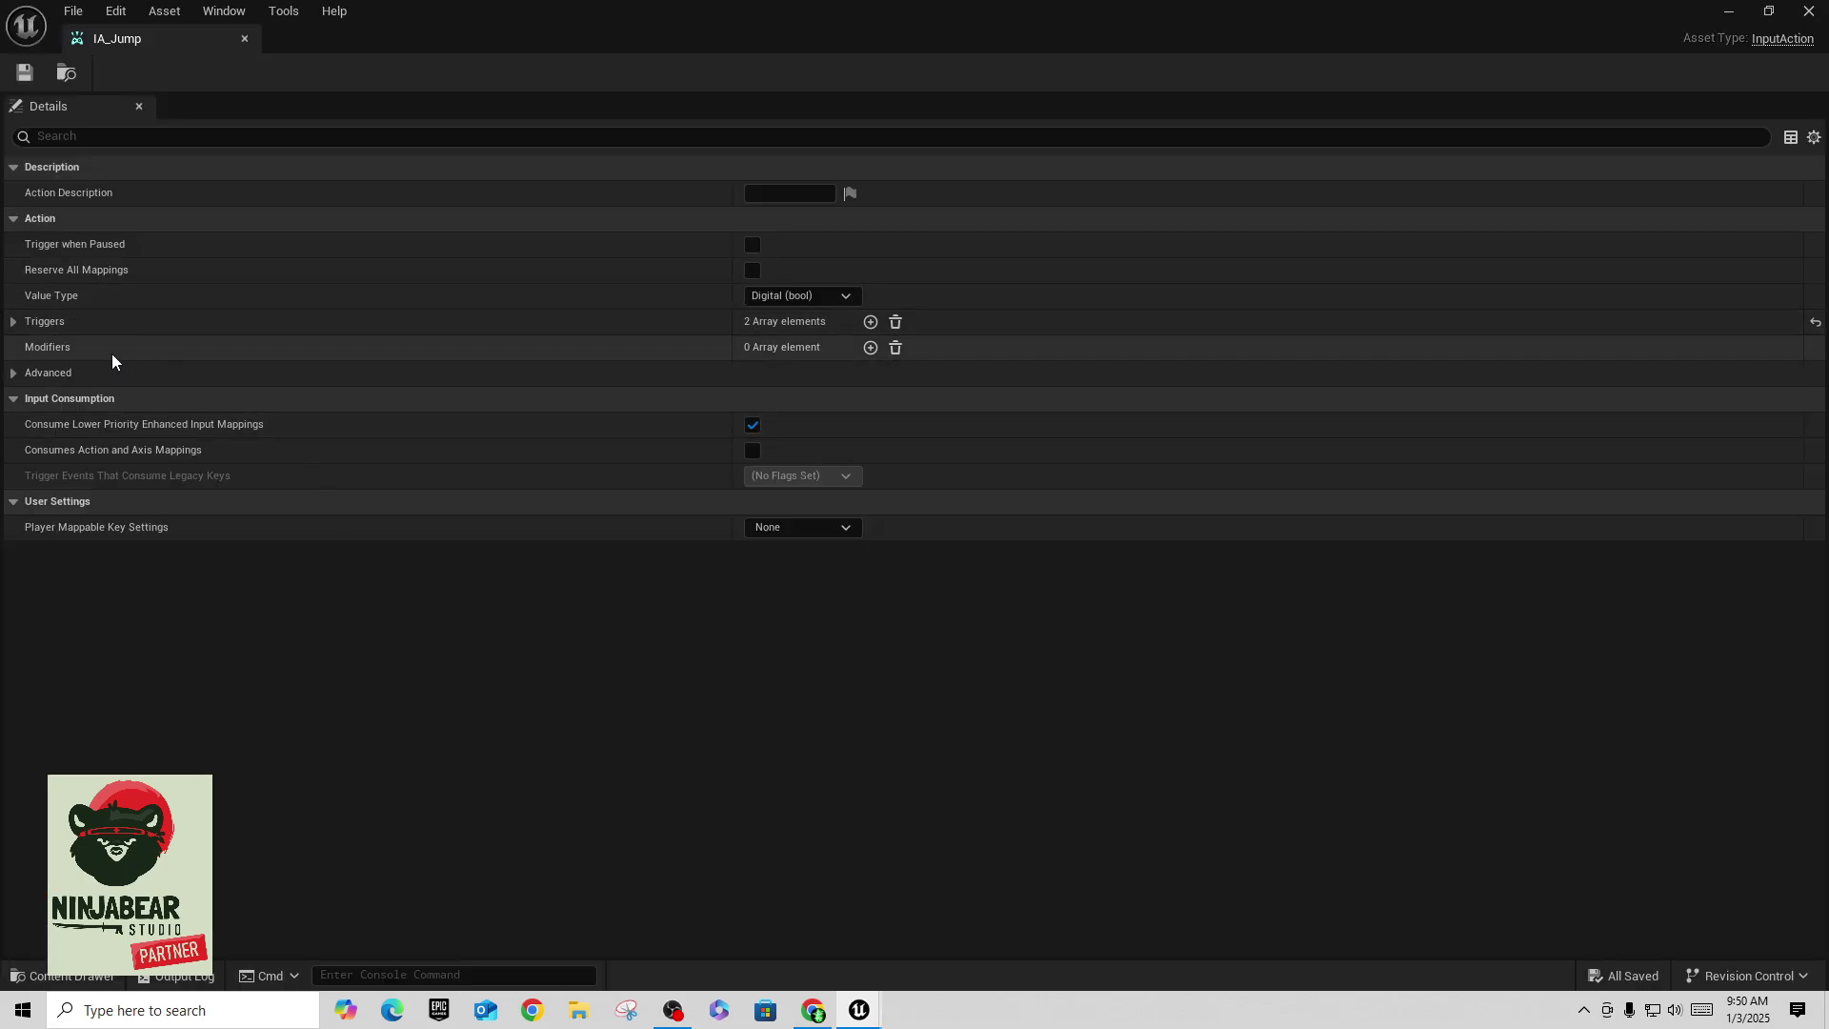
left_click(14, 323)
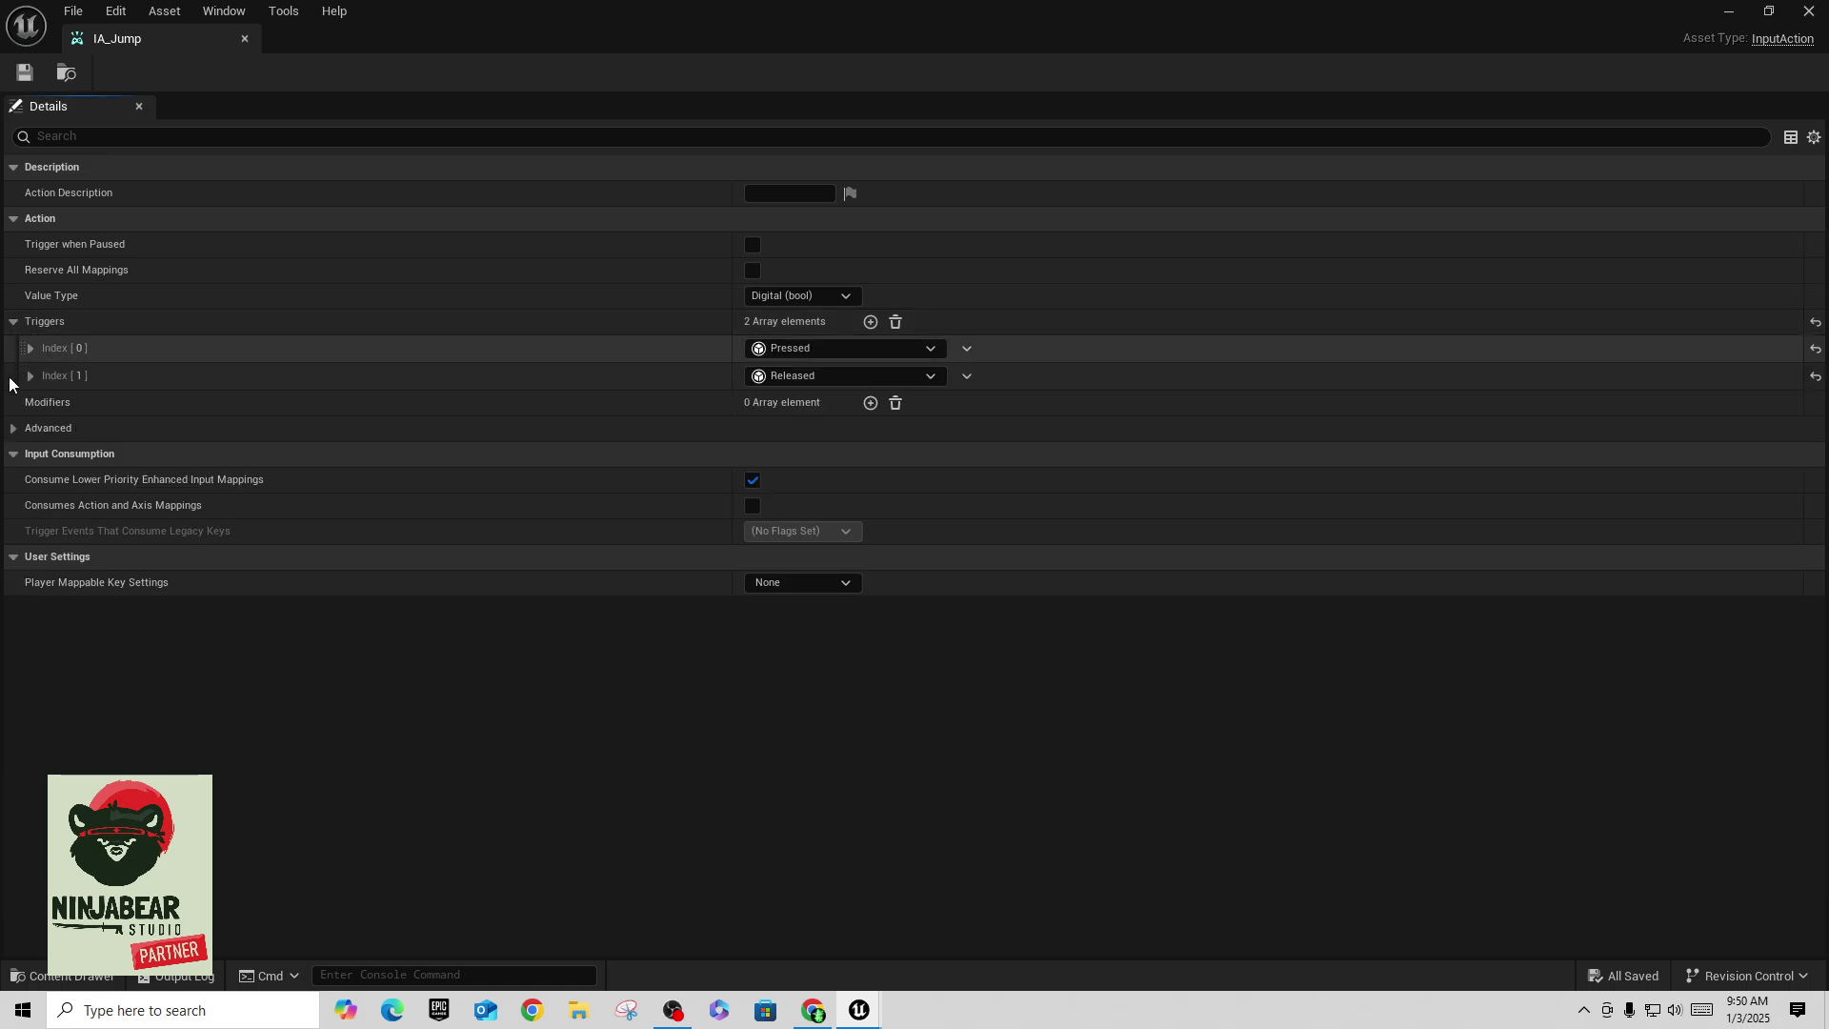
left_click(13, 428)
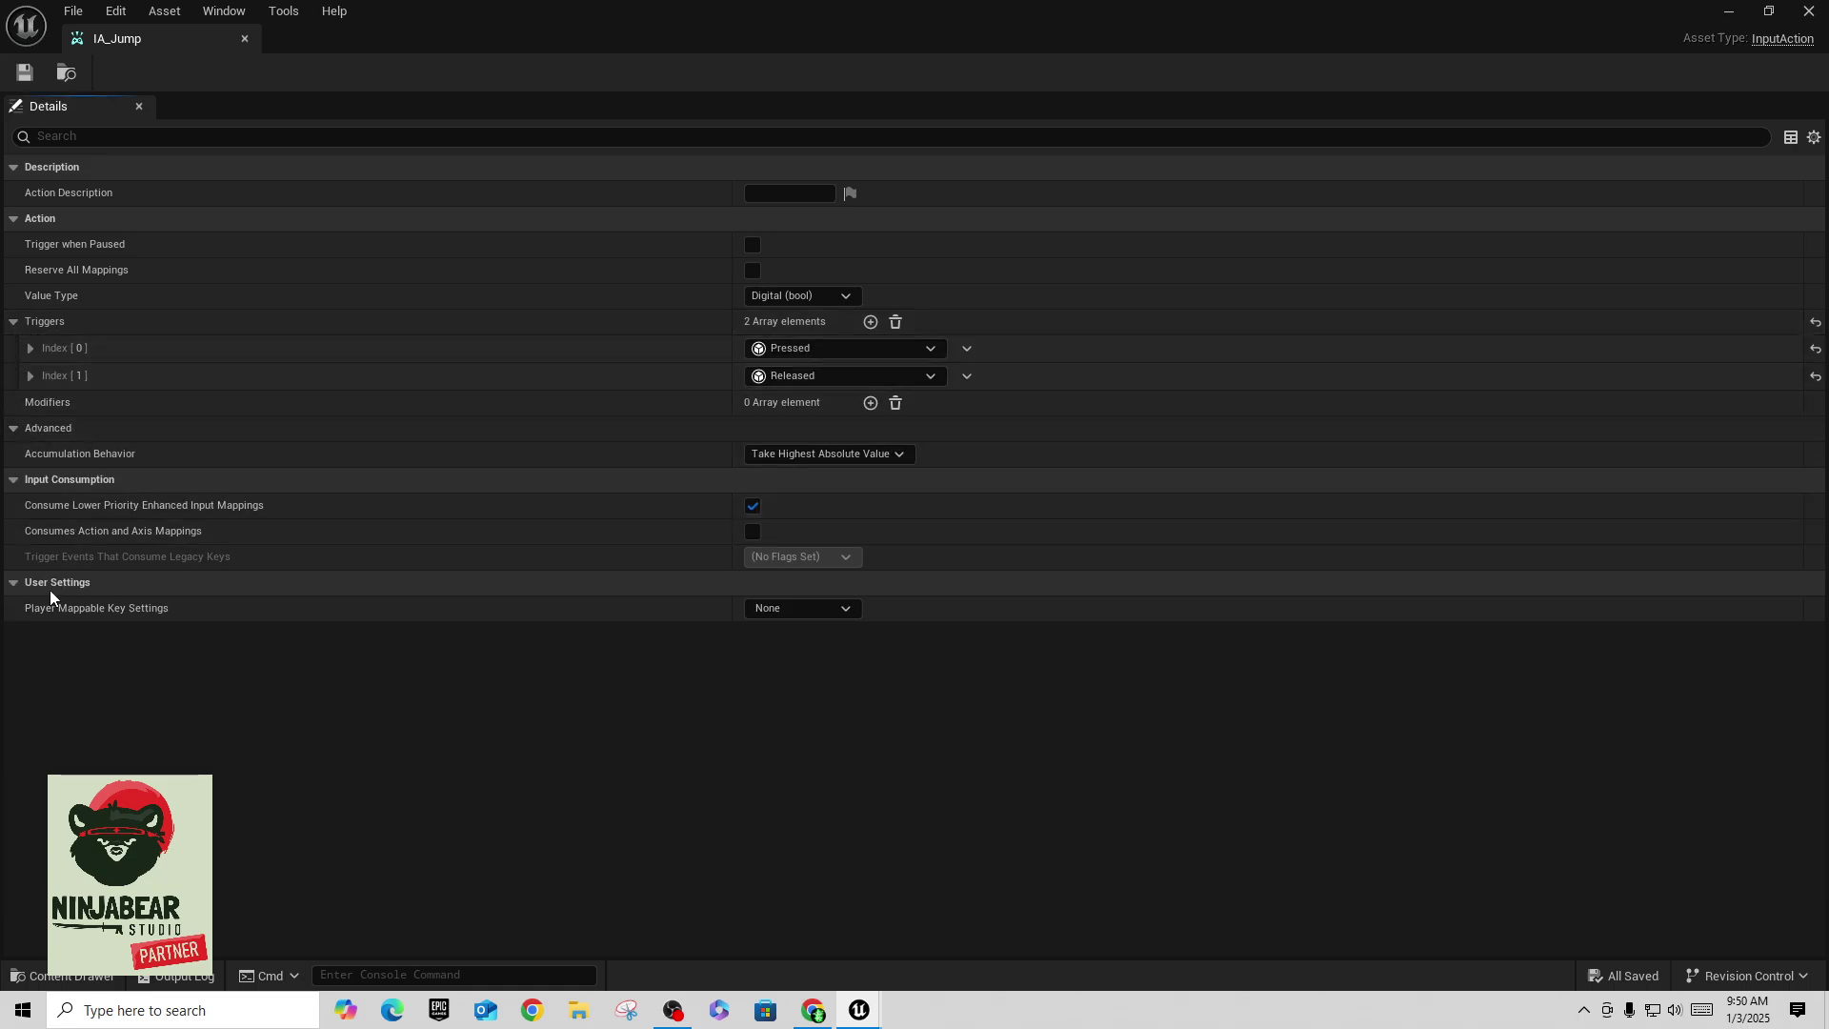
left_click(245, 38)
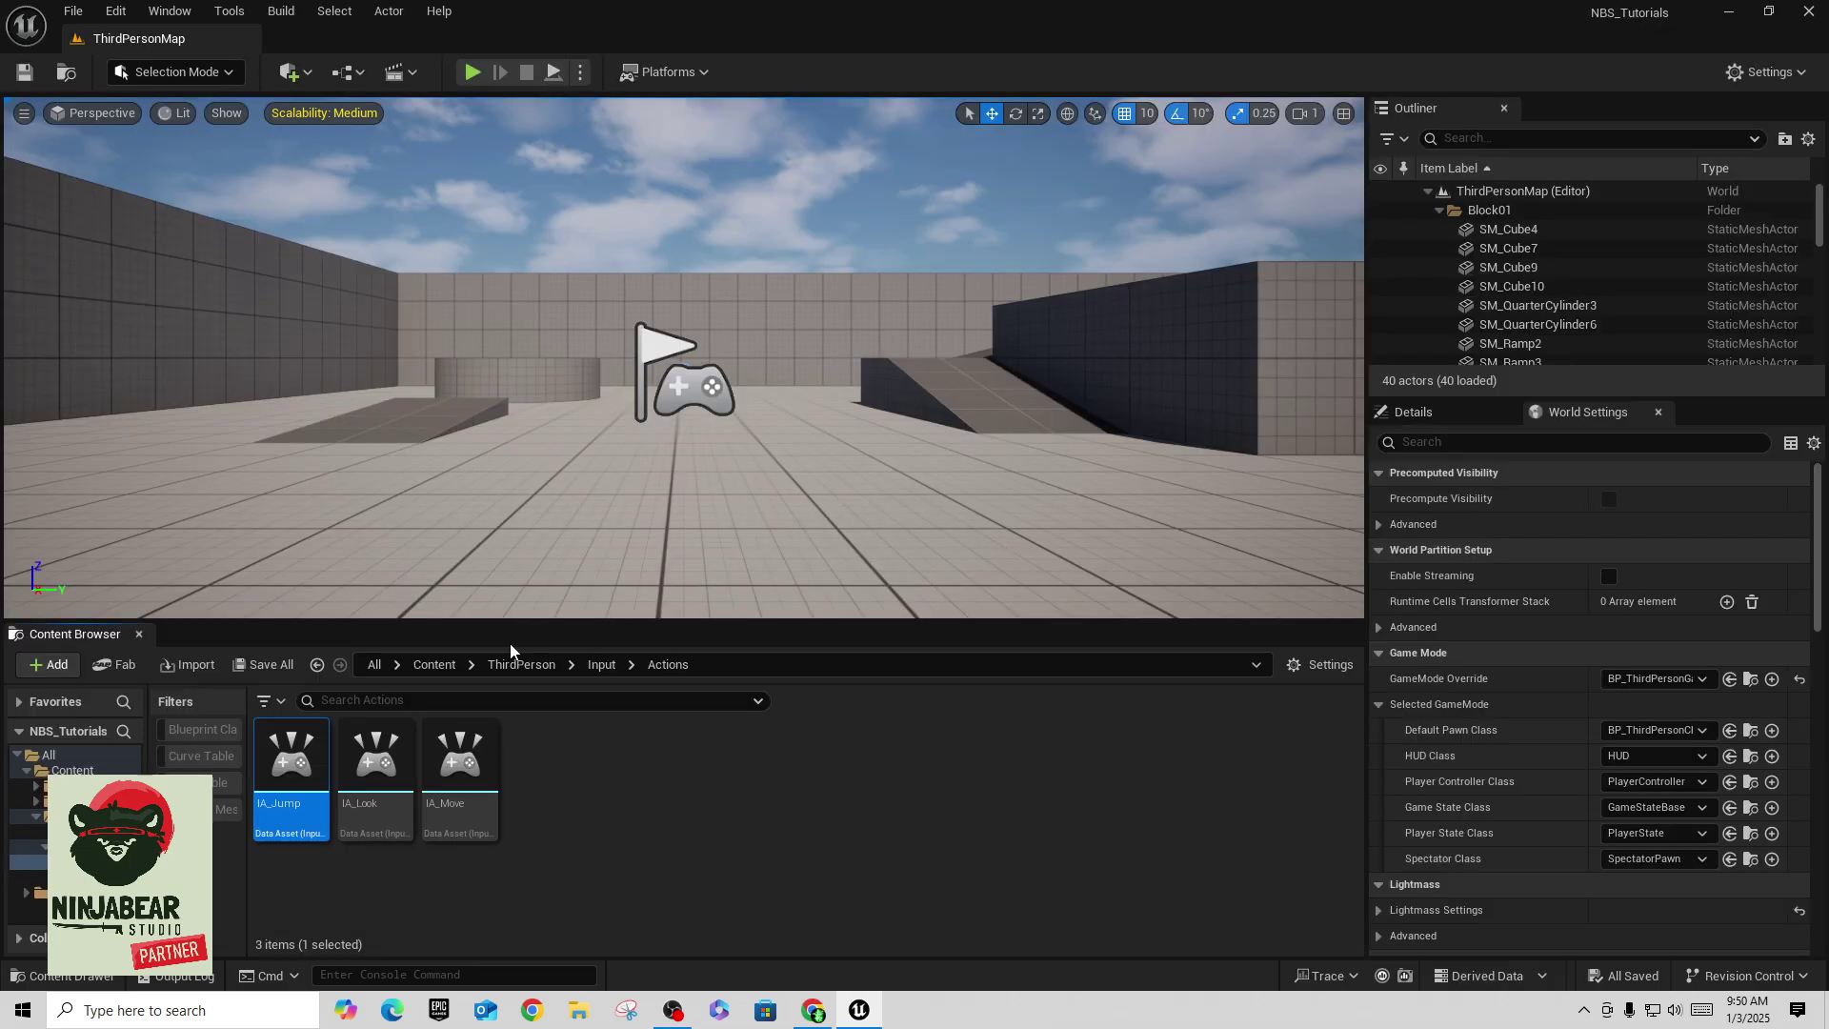
Step: Back in the Input folder, create a Ninja Input Setup asset named NBS_IS and save it
left_click(552, 808)
key("alt+Left")
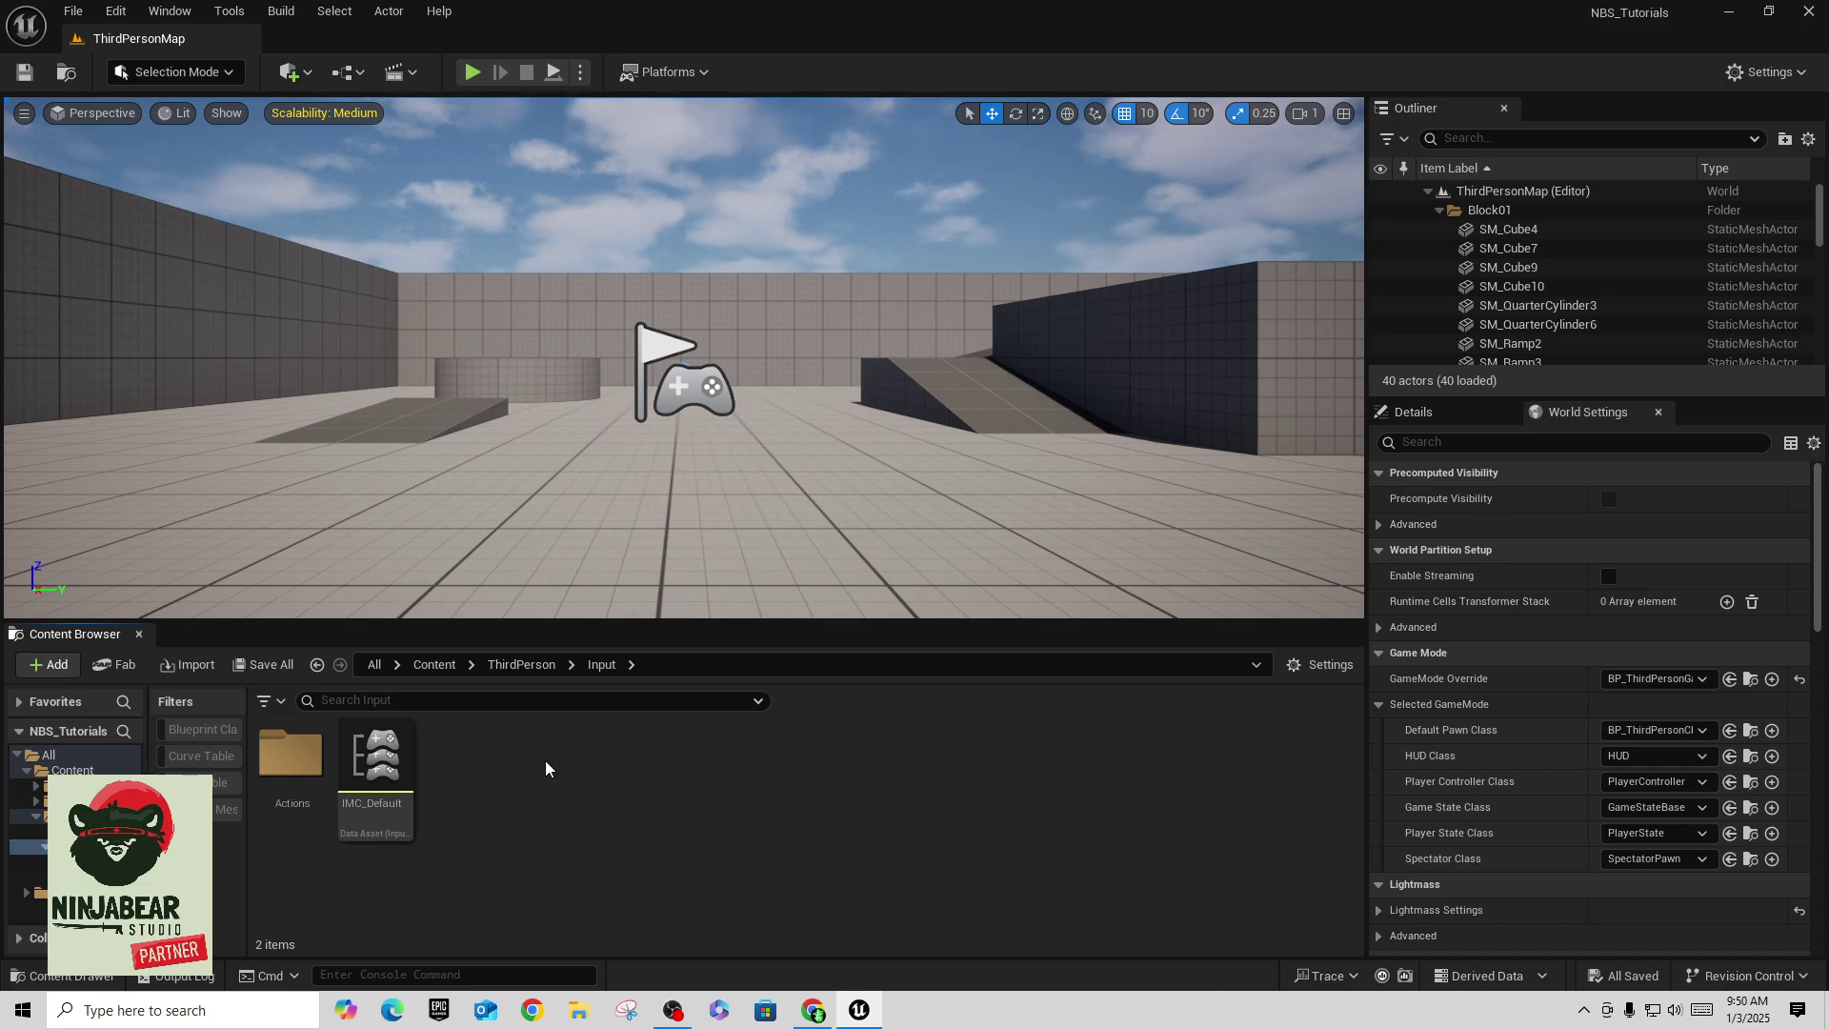
right_click(468, 760)
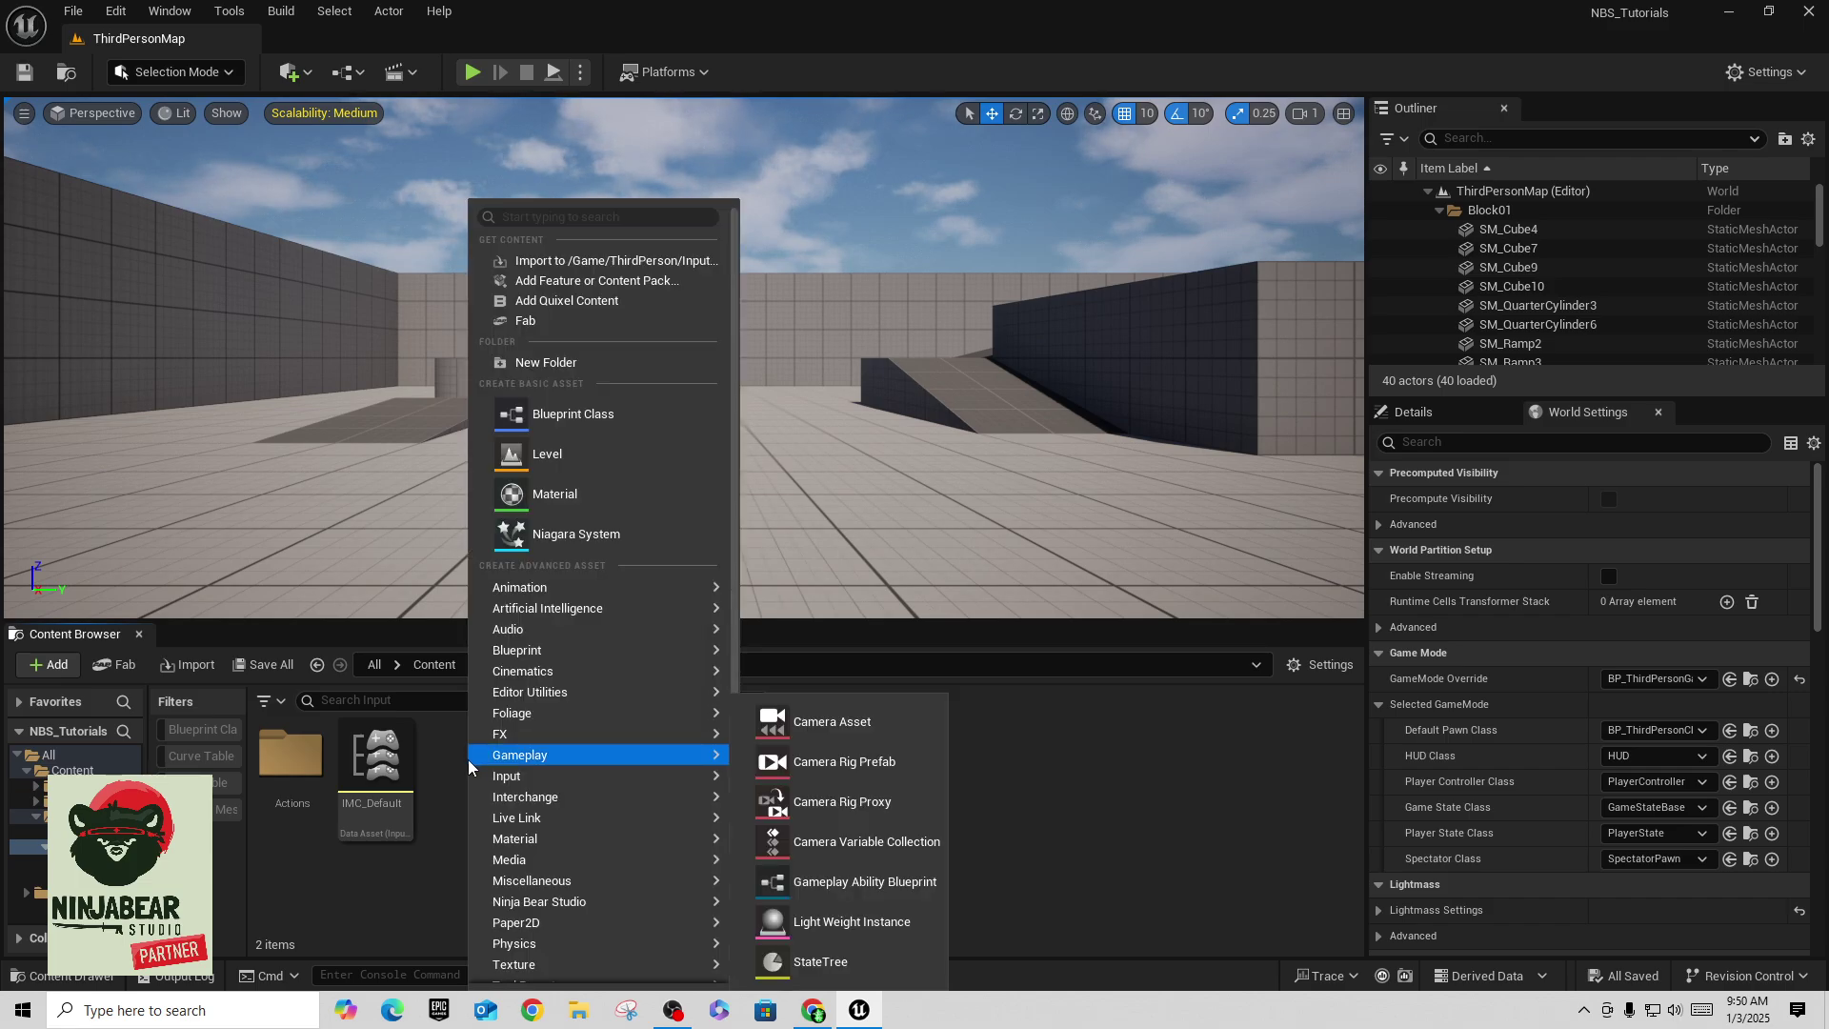
mouse_move(523, 905)
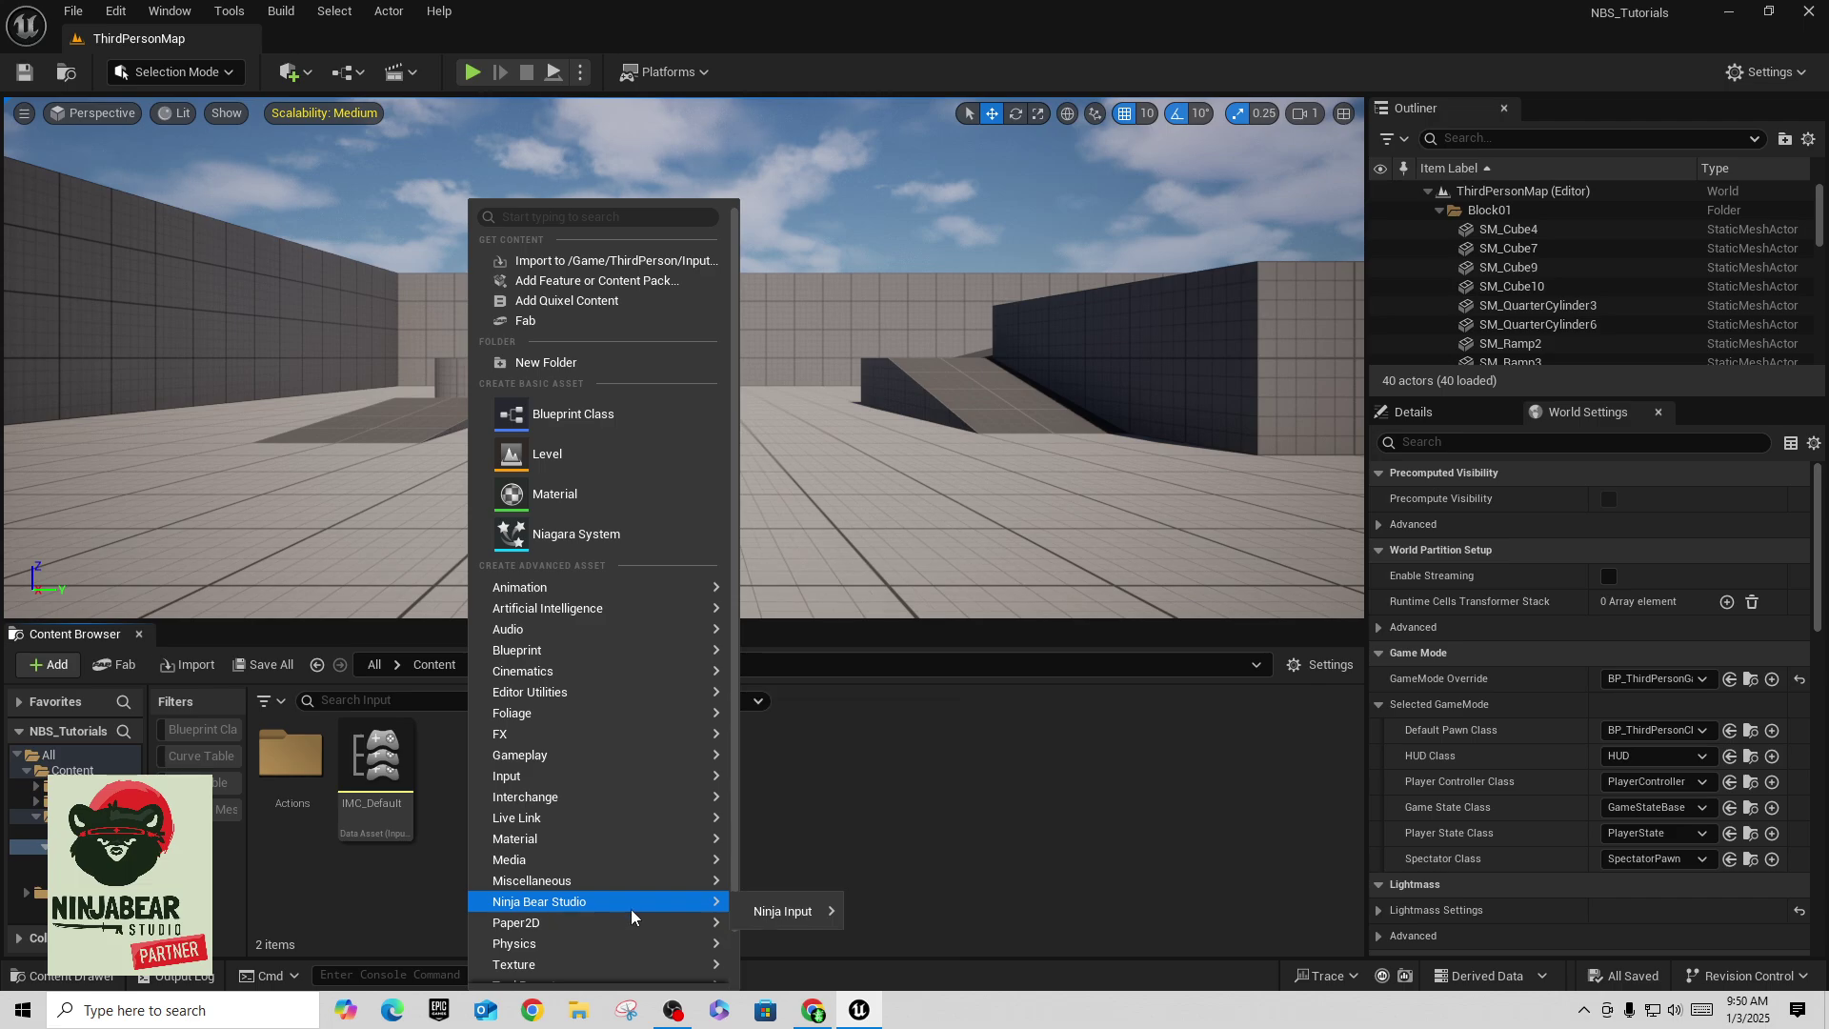
mouse_move(797, 918)
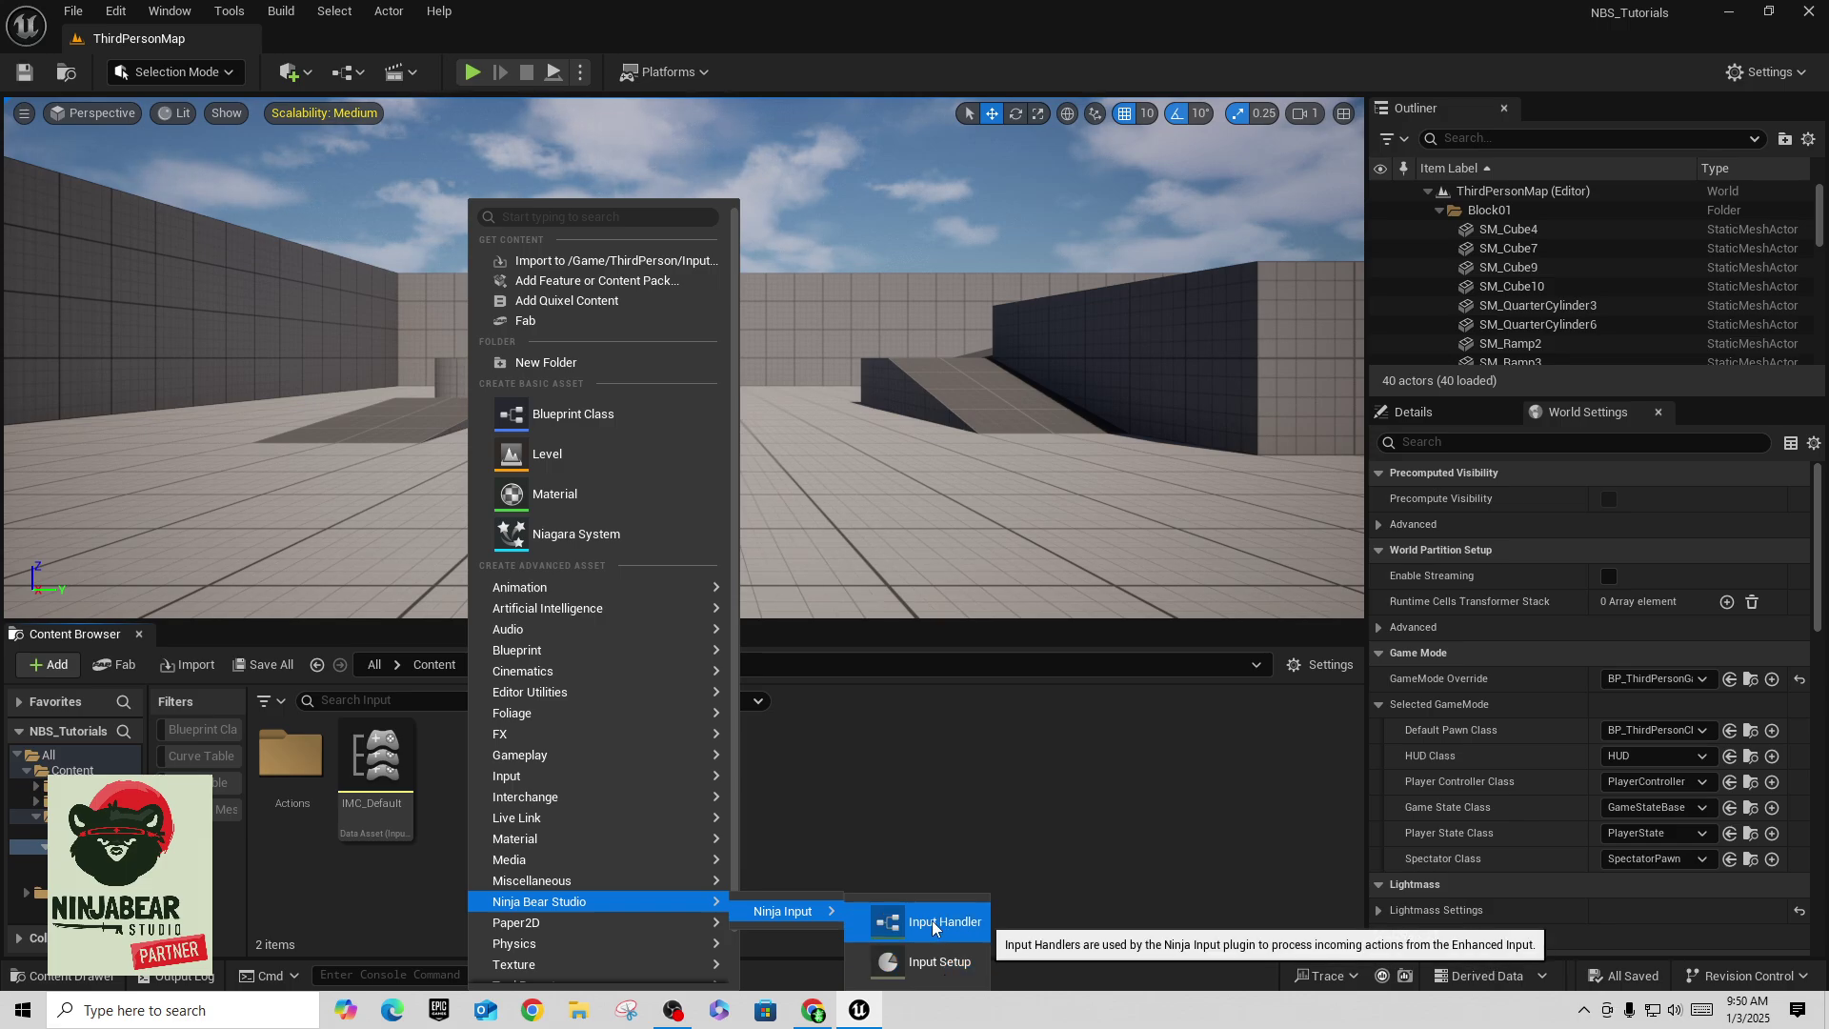
left_click(950, 961)
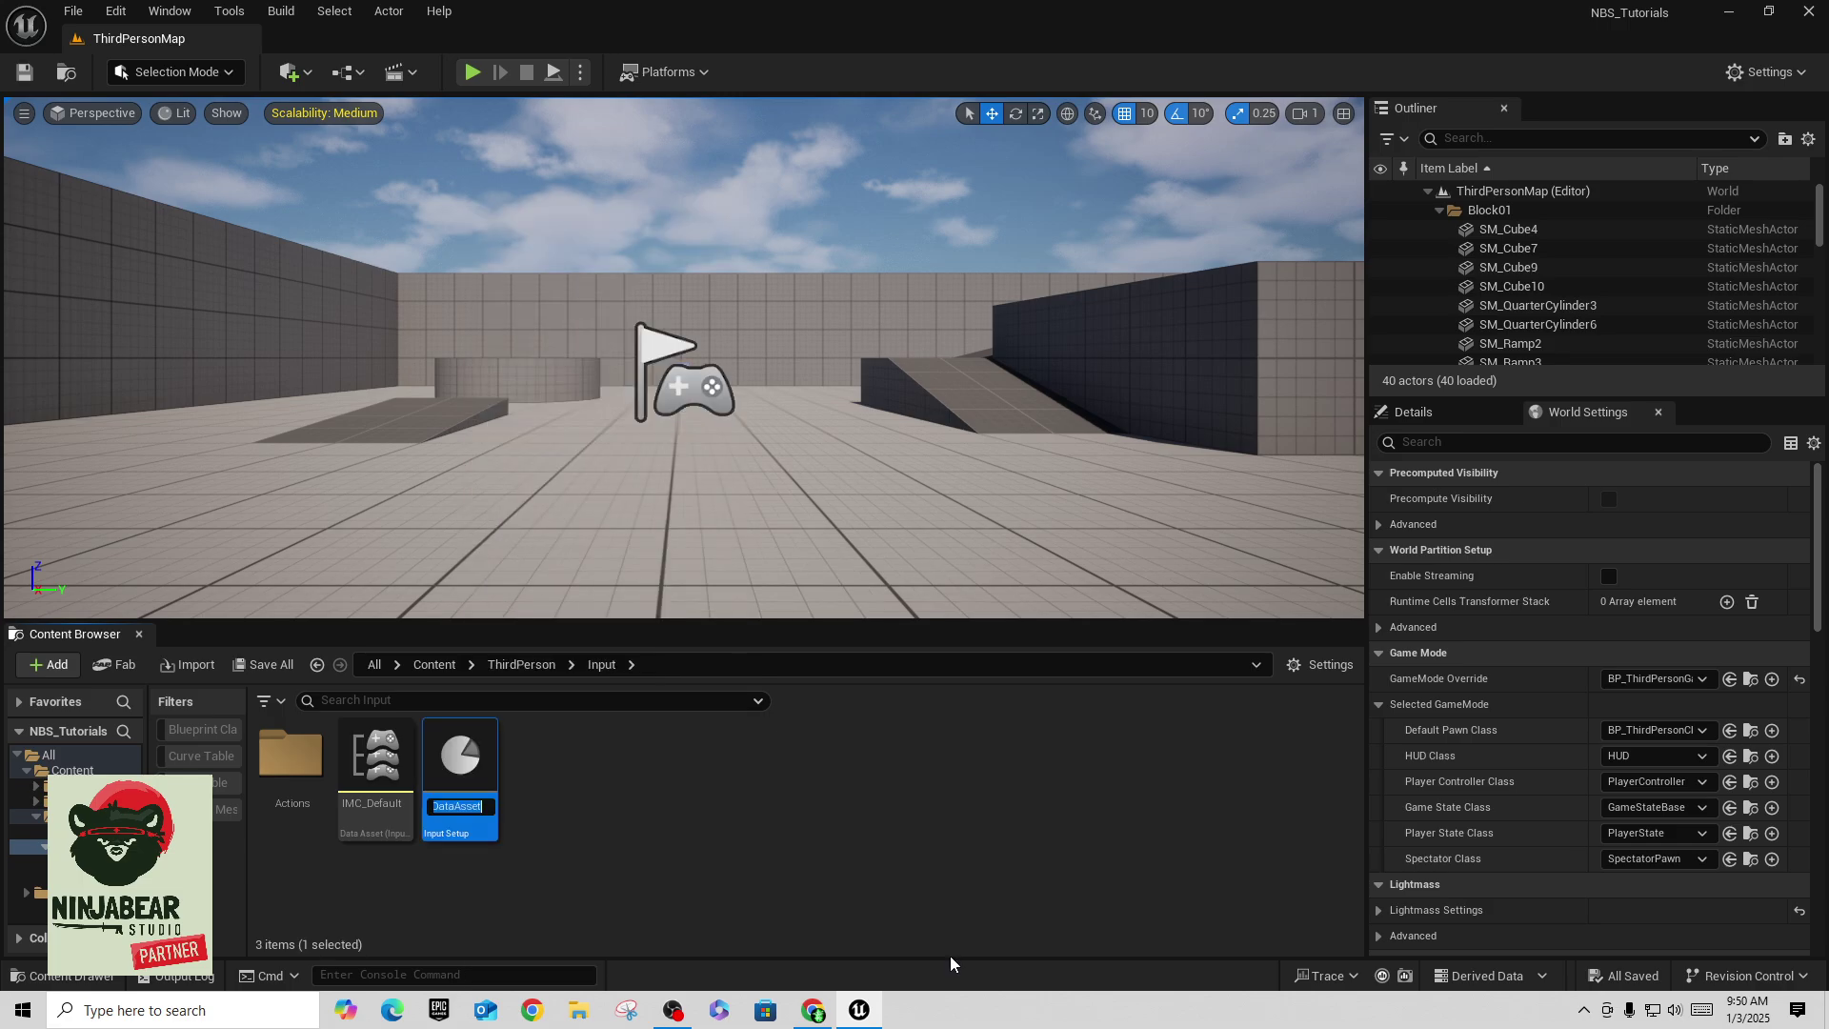
type("N")
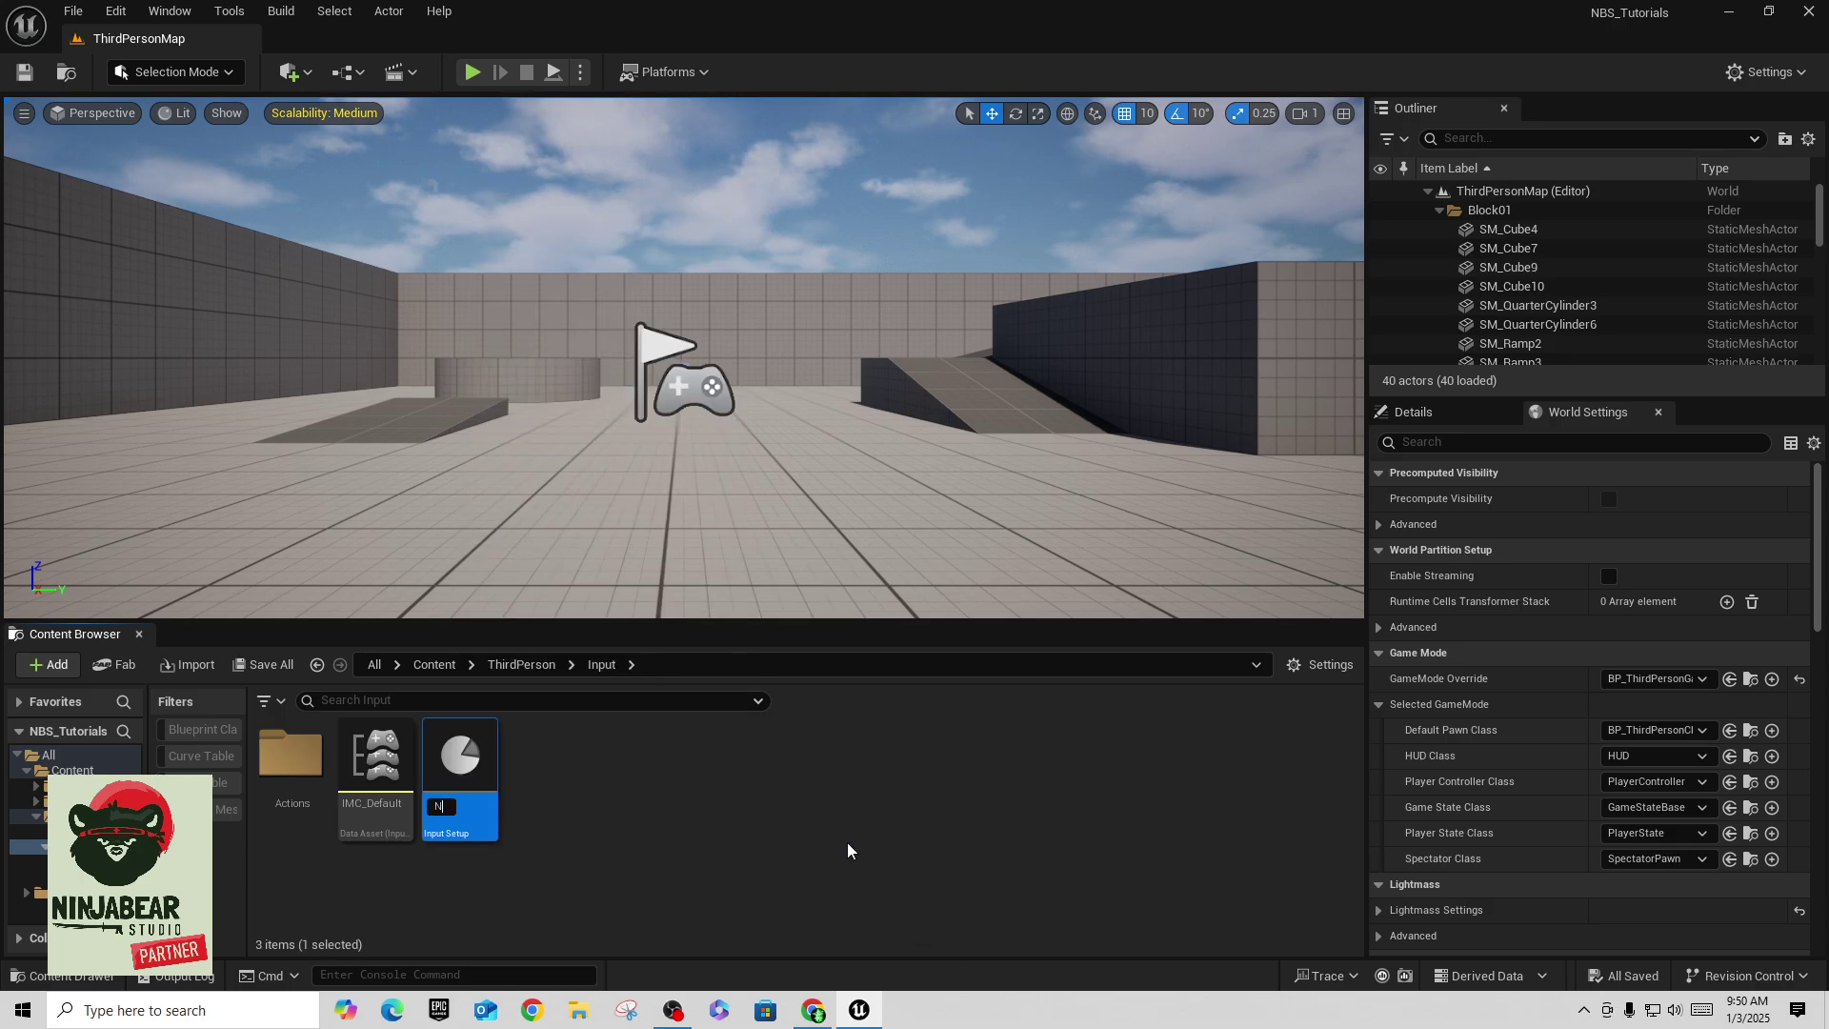
type("BS_IS")
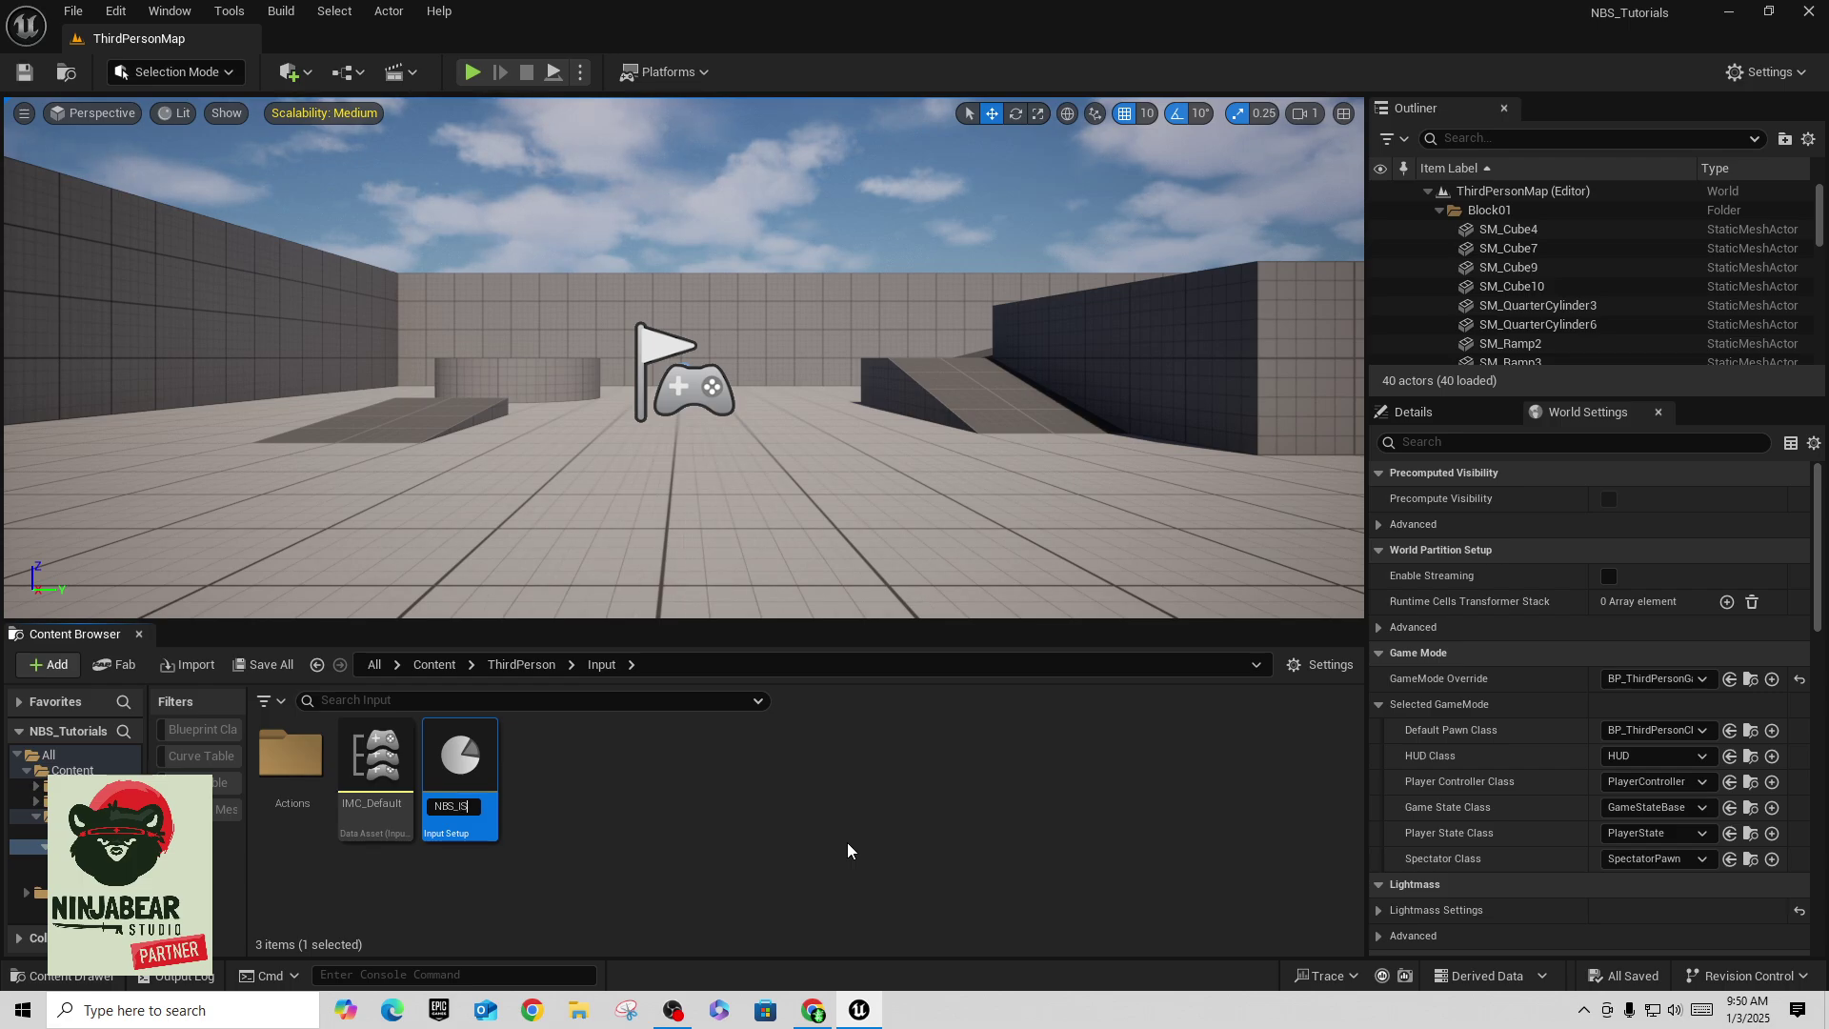
key("Return")
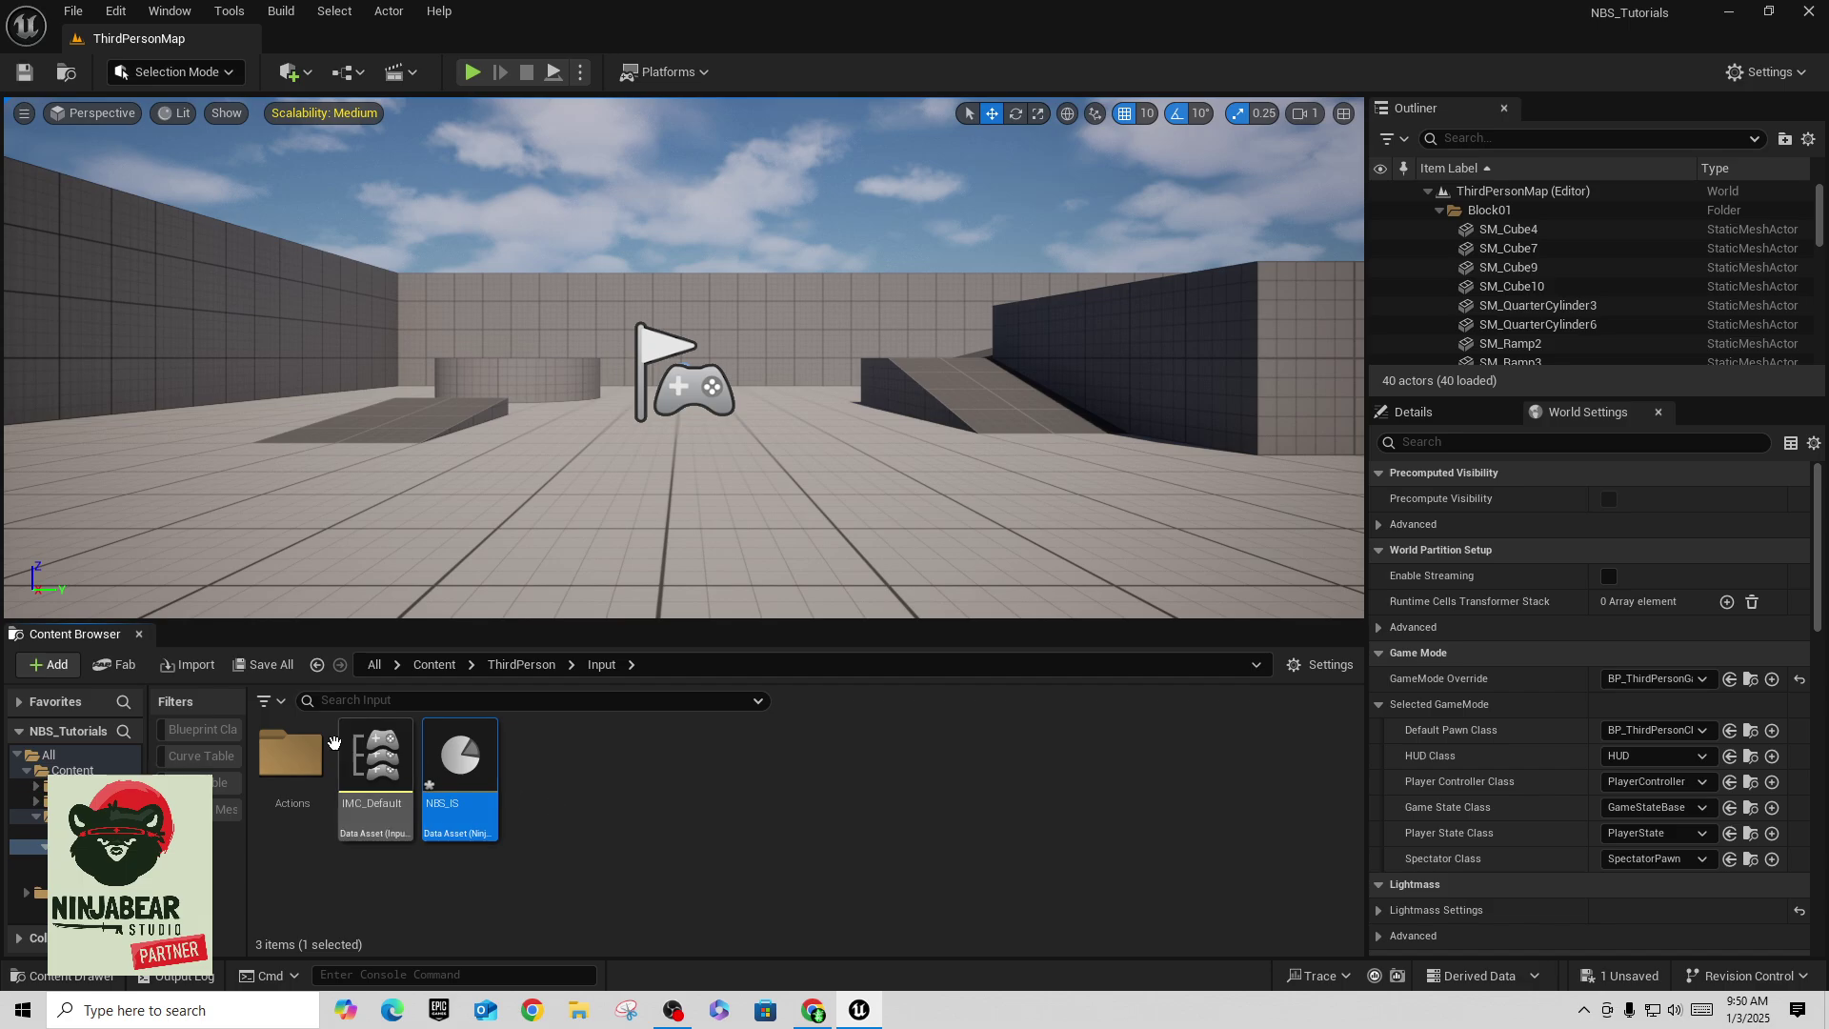
left_click(269, 666)
Step: Save only NBS_IS, dismiss the validation warnings, and open NBS_IS in its editor
left_click(1029, 721)
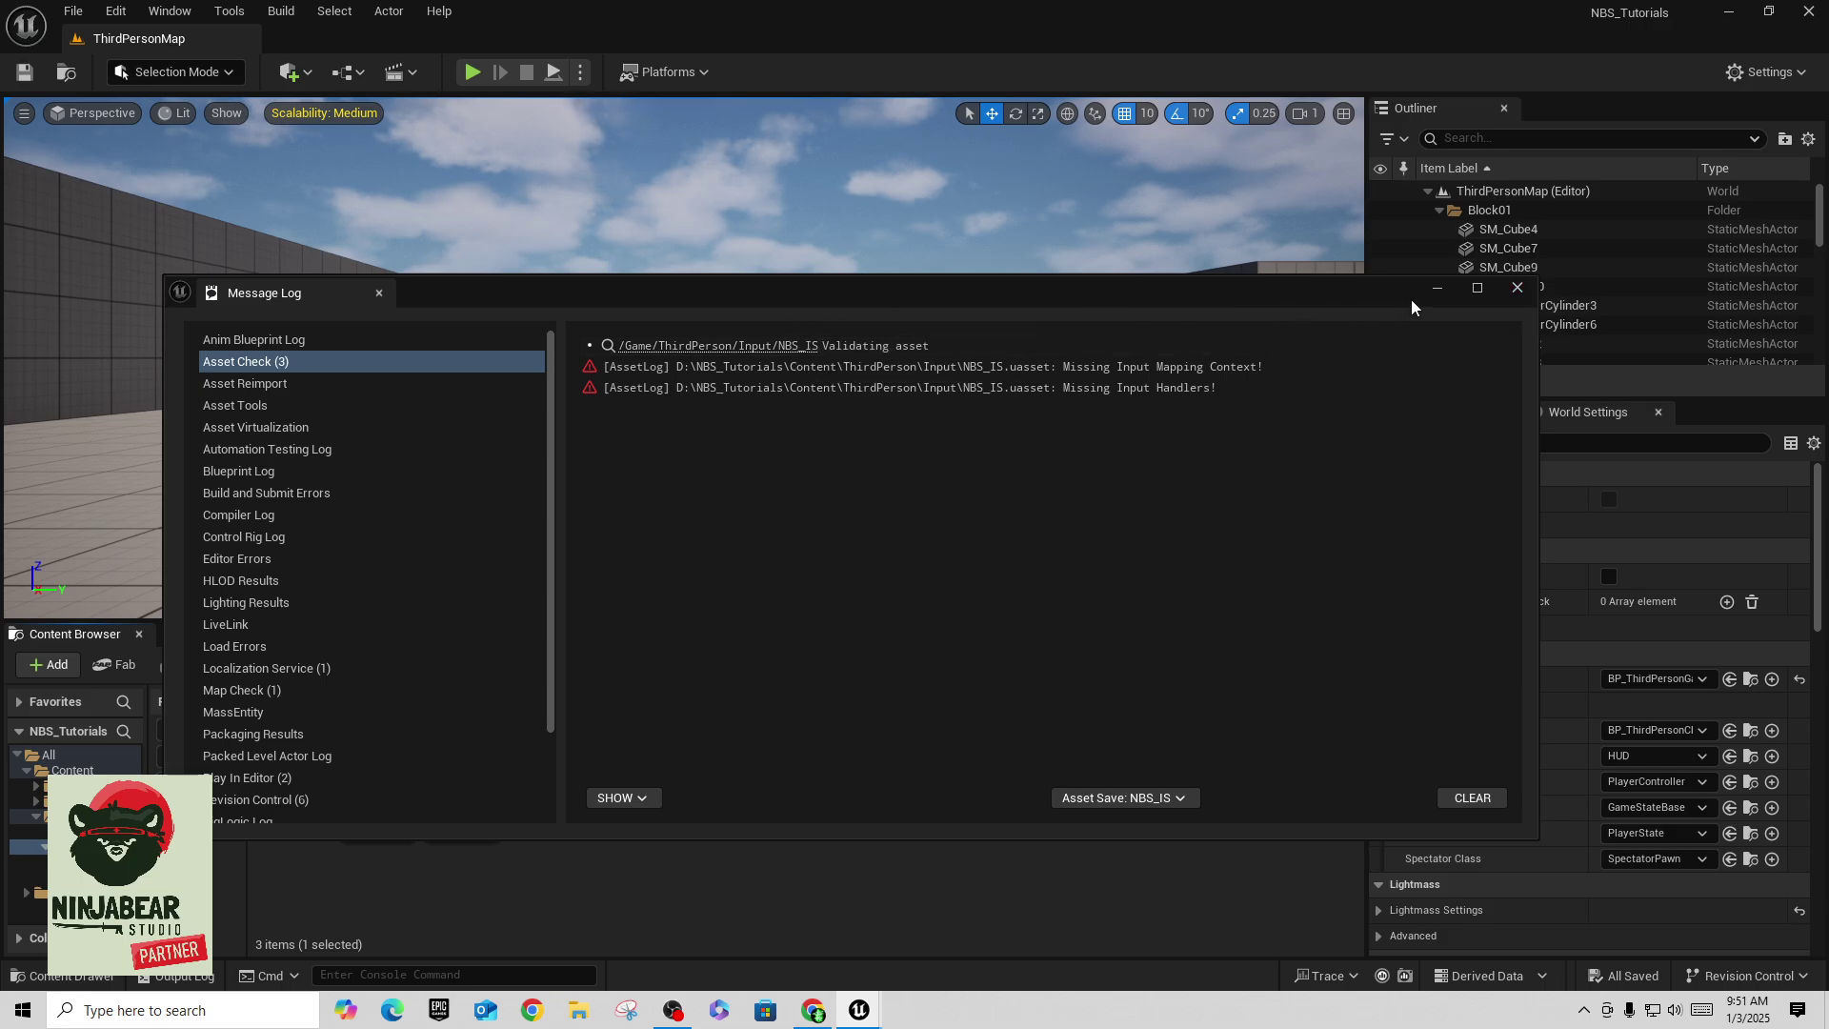
left_click(1517, 287)
double_click(458, 771)
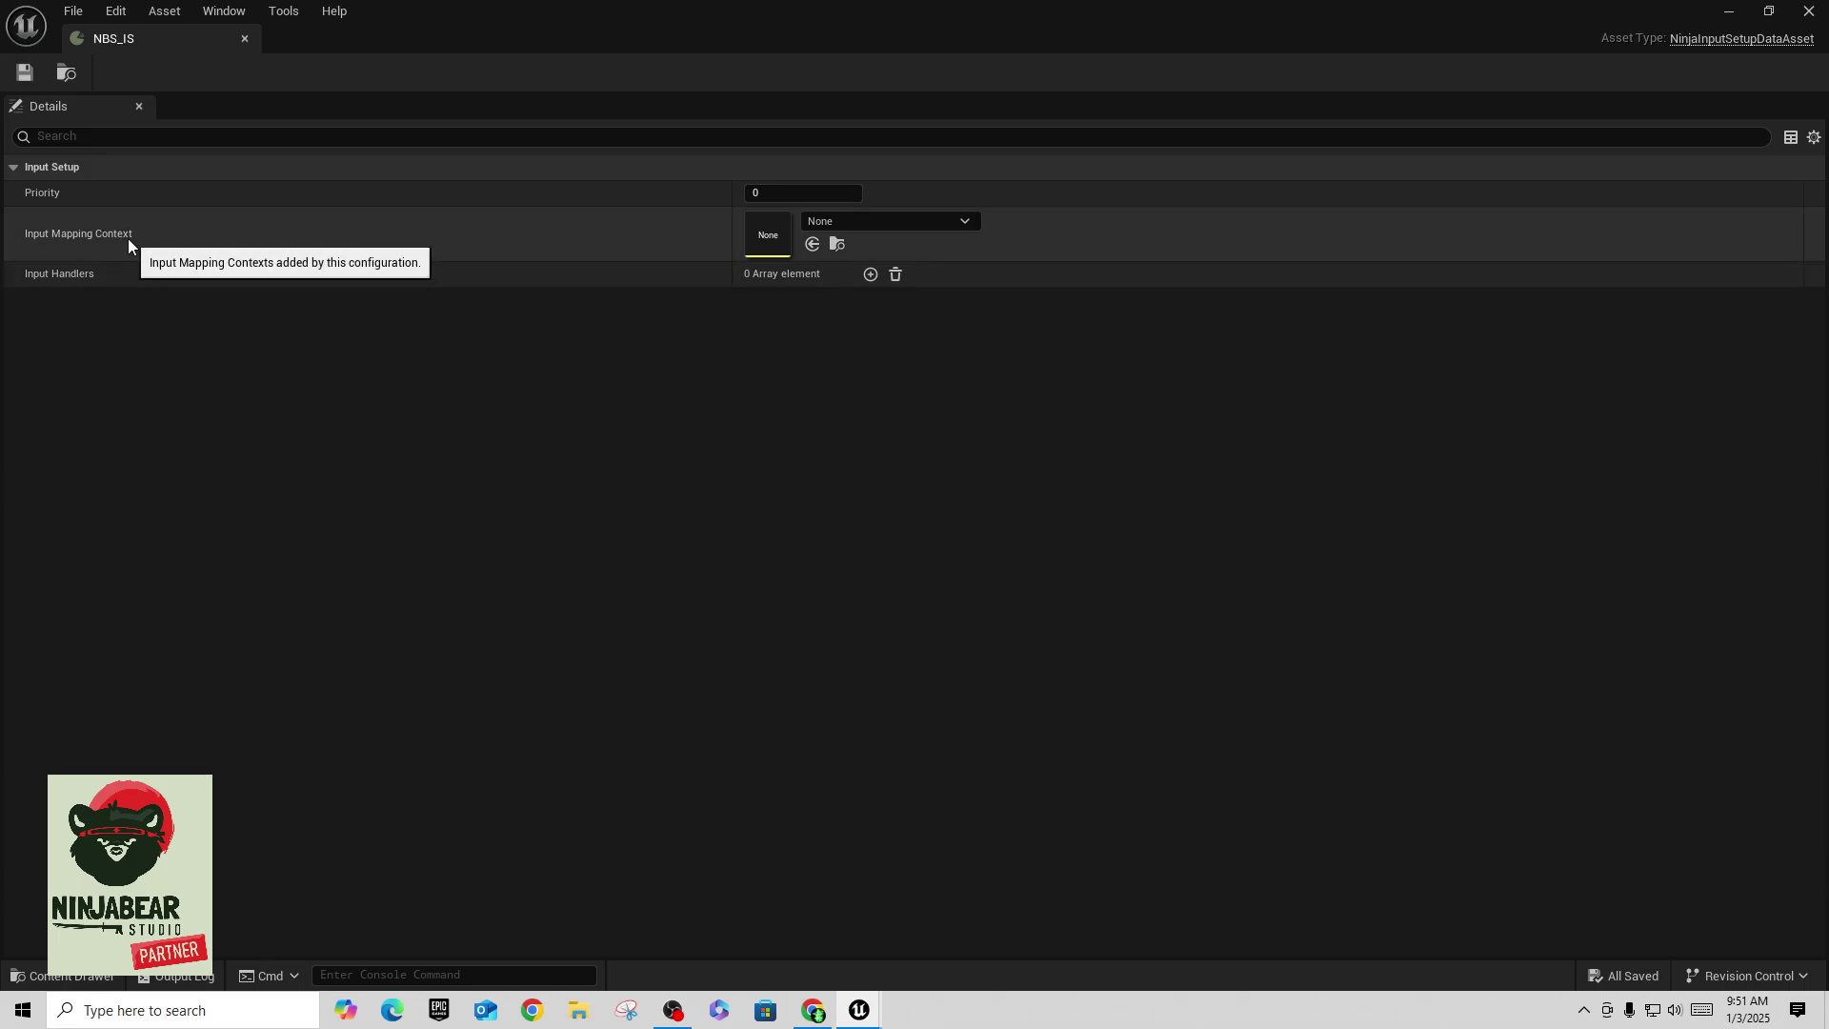
Step: Assign IMC_Default as the Input Mapping Context and add one empty Input Handlers entry
left_click(964, 220)
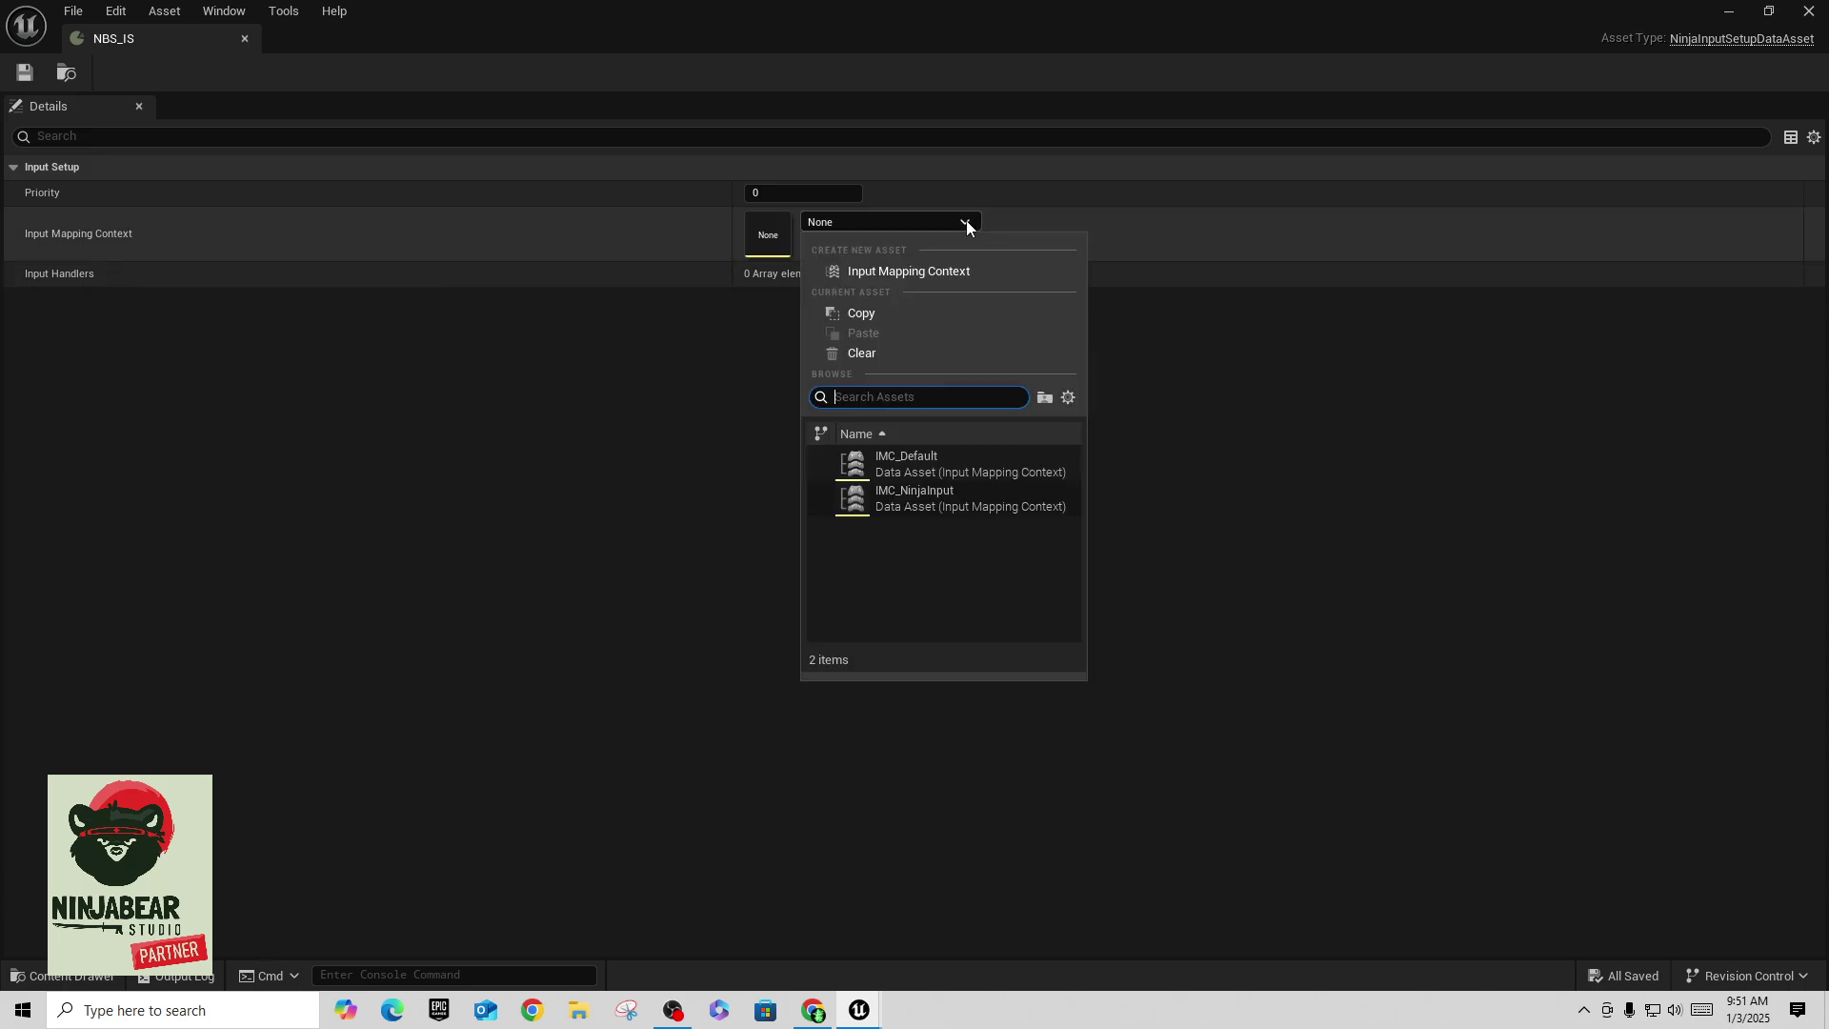
left_click(901, 459)
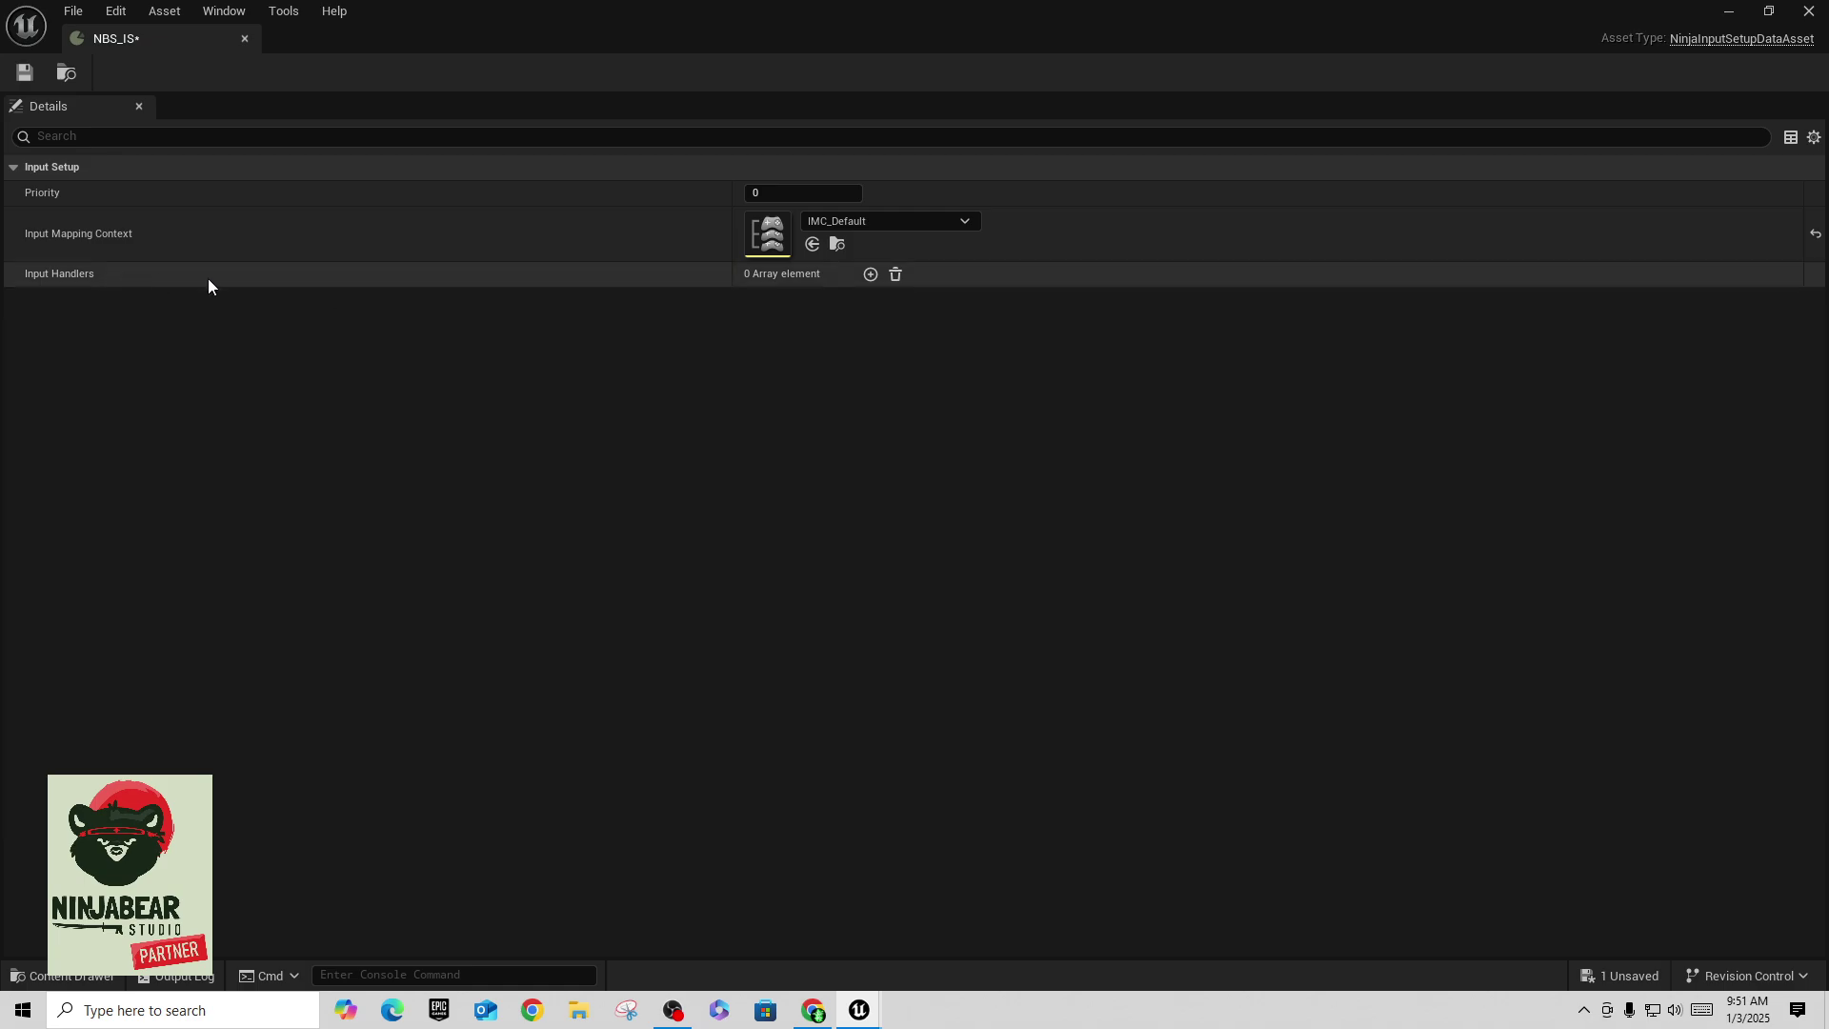
left_click(870, 275)
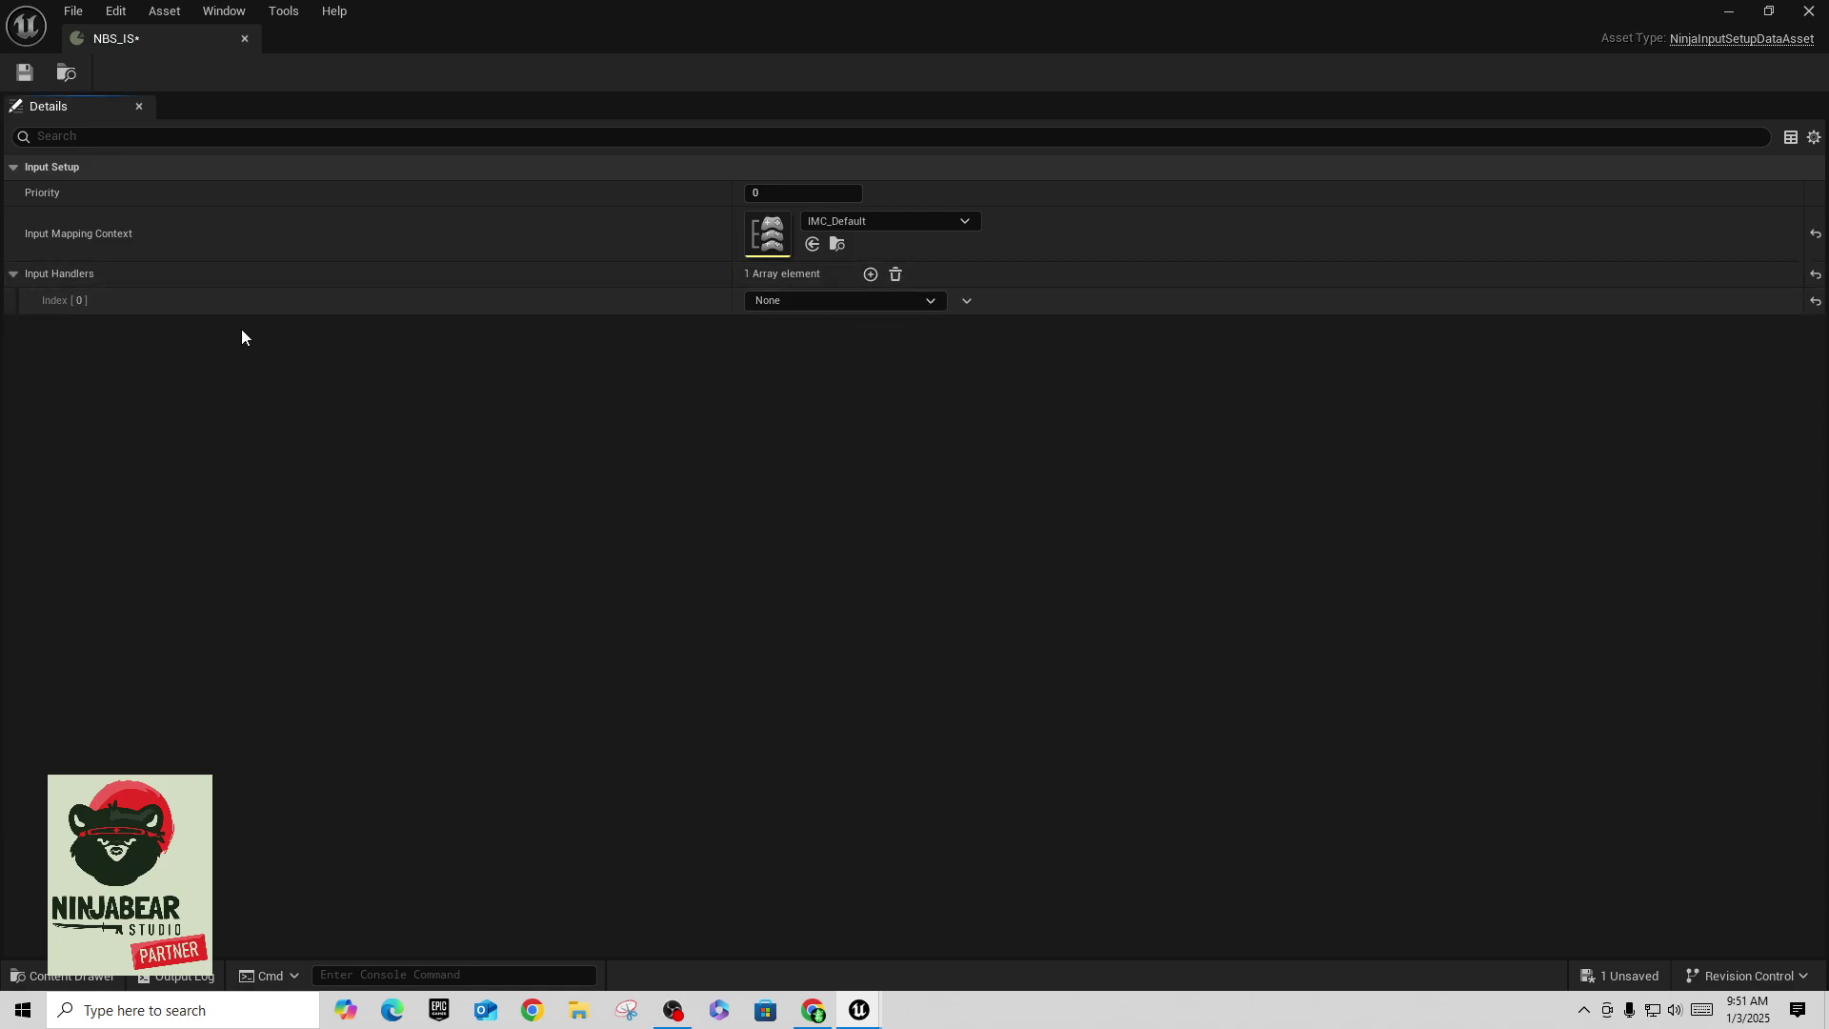
left_click(932, 301)
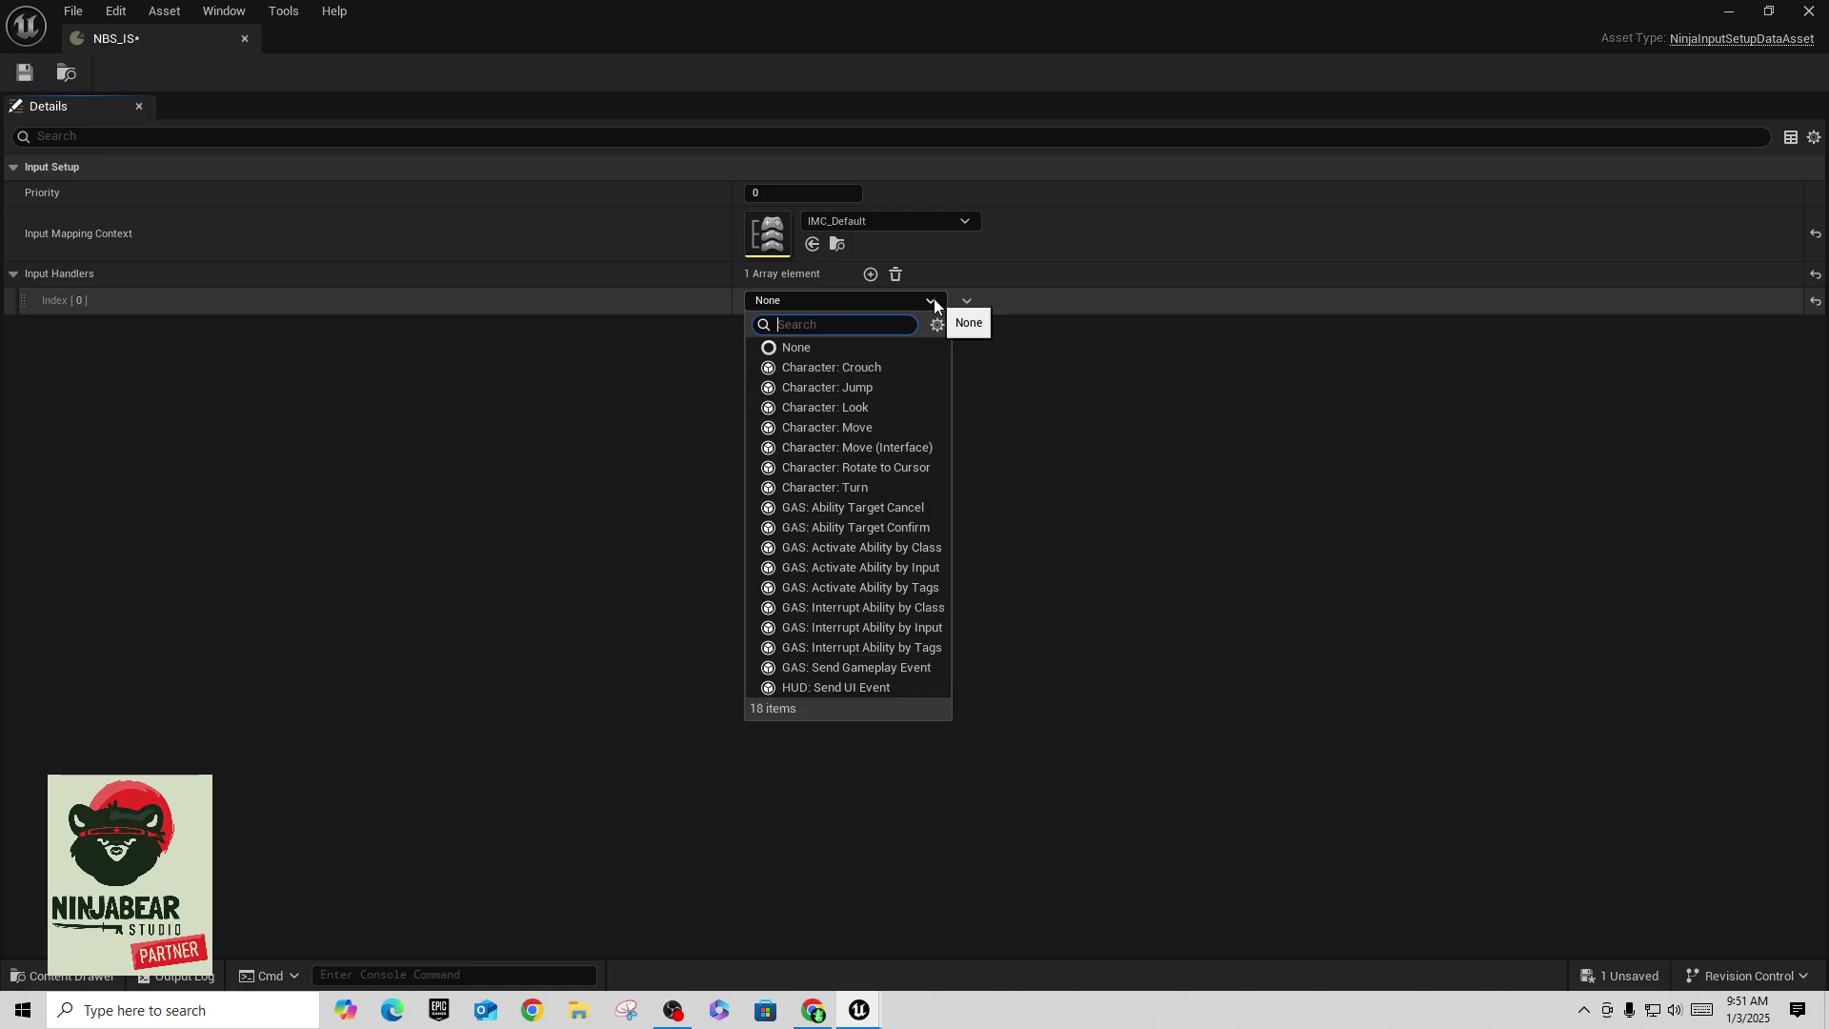